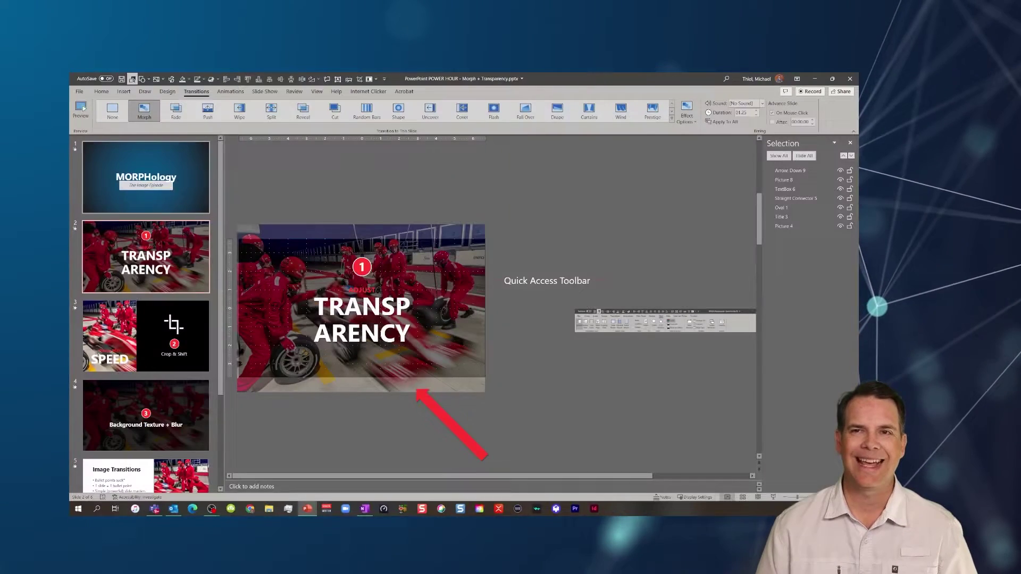
On the MORPHology title slide, move the hidden full-slide picture slightly up and left.
left_click(144, 164)
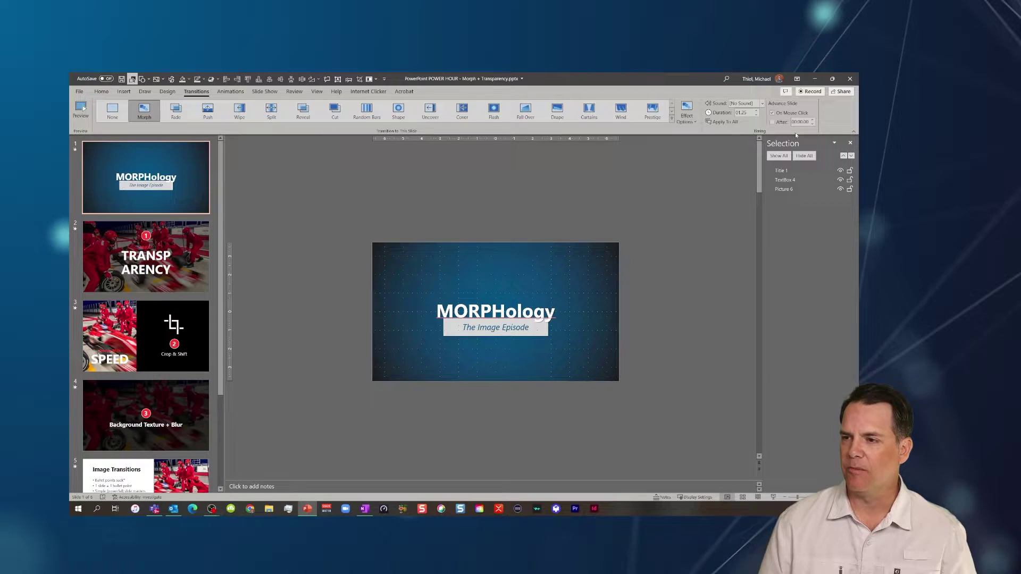
left_click(796, 189)
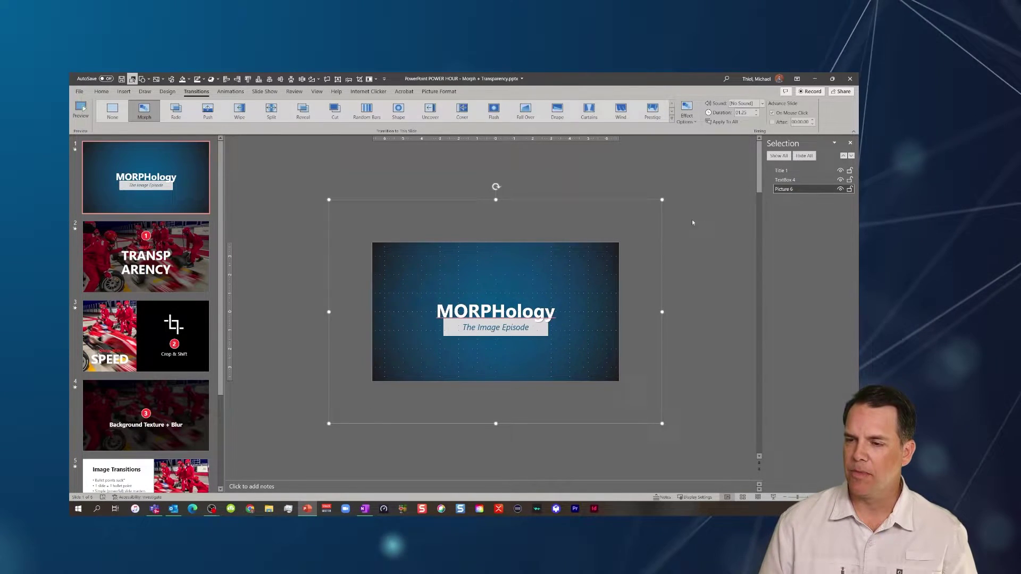
mouse_move(631, 228)
left_mouse_down()
mouse_move(635, 207)
mouse_move(626, 211)
mouse_move(635, 211)
left_mouse_up()
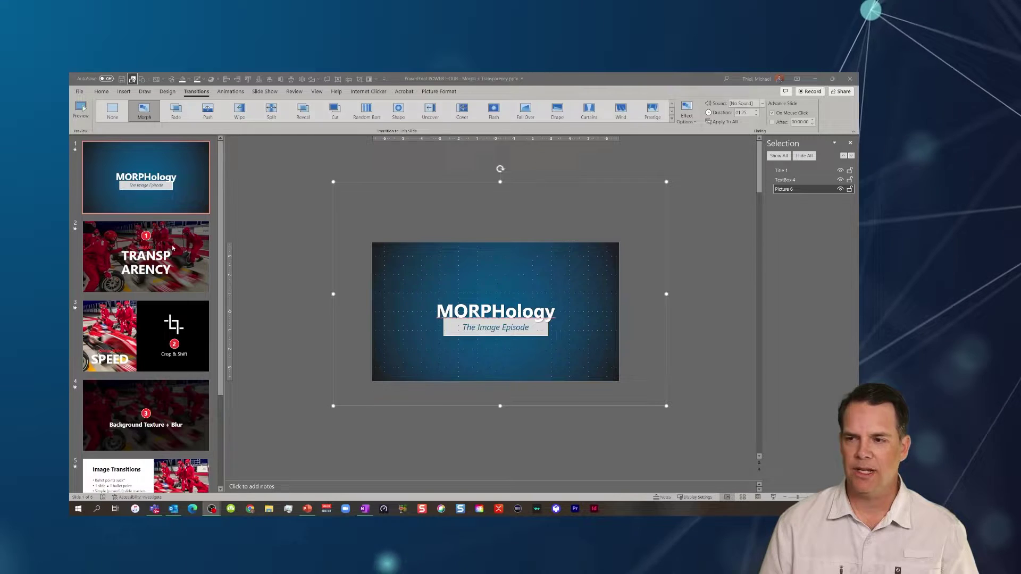
Return to the title slide and reselect Picture 6 from the Selection pane.
scroll(339, 234, "down", 1)
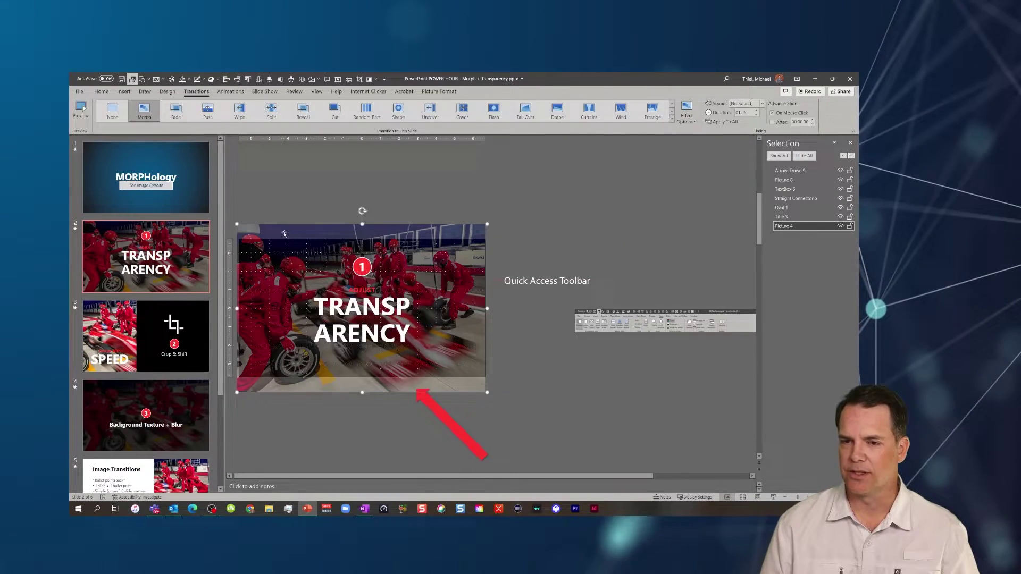
left_click(192, 203)
left_click(462, 224)
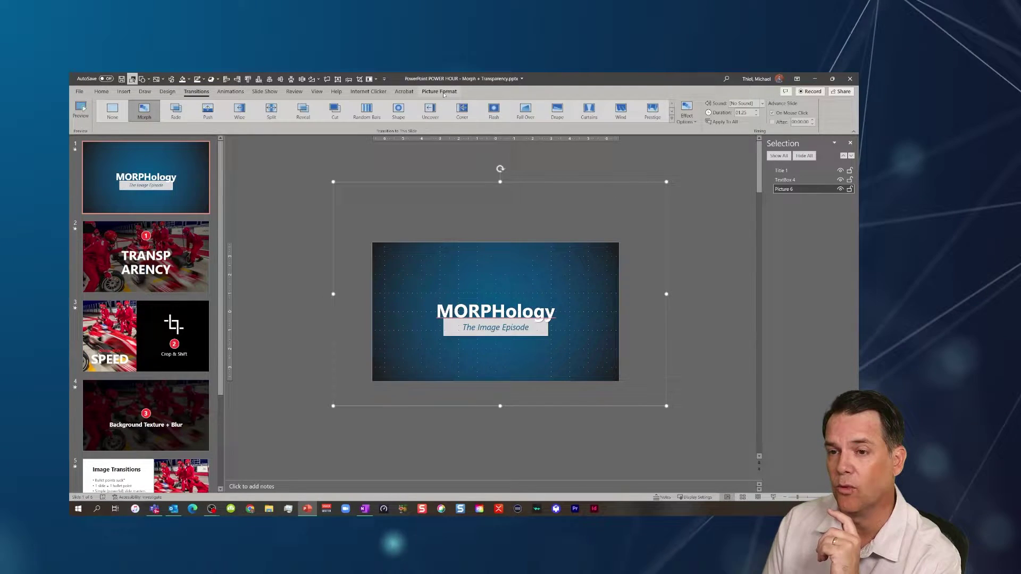
left_click(281, 212)
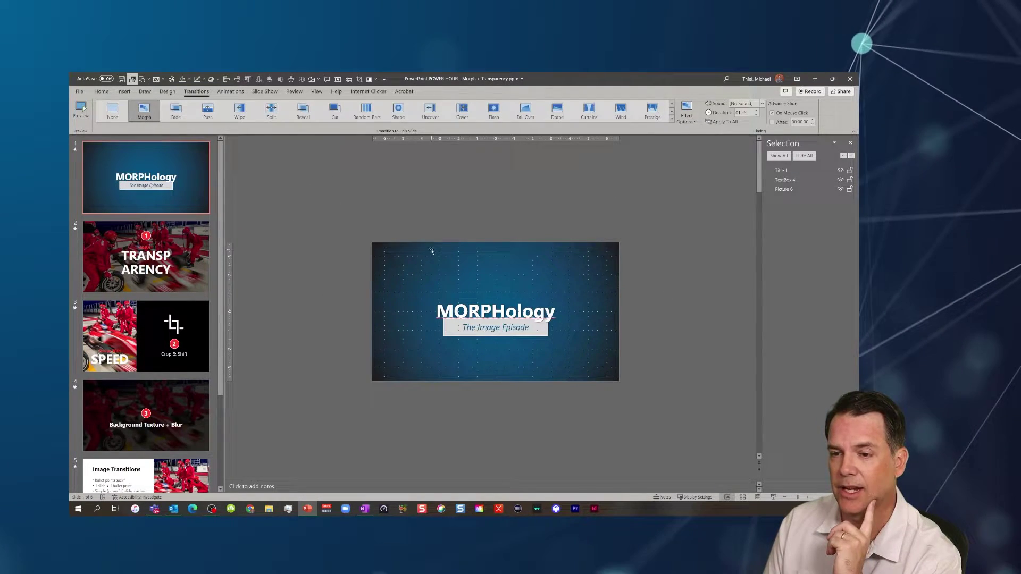
left_click(470, 229)
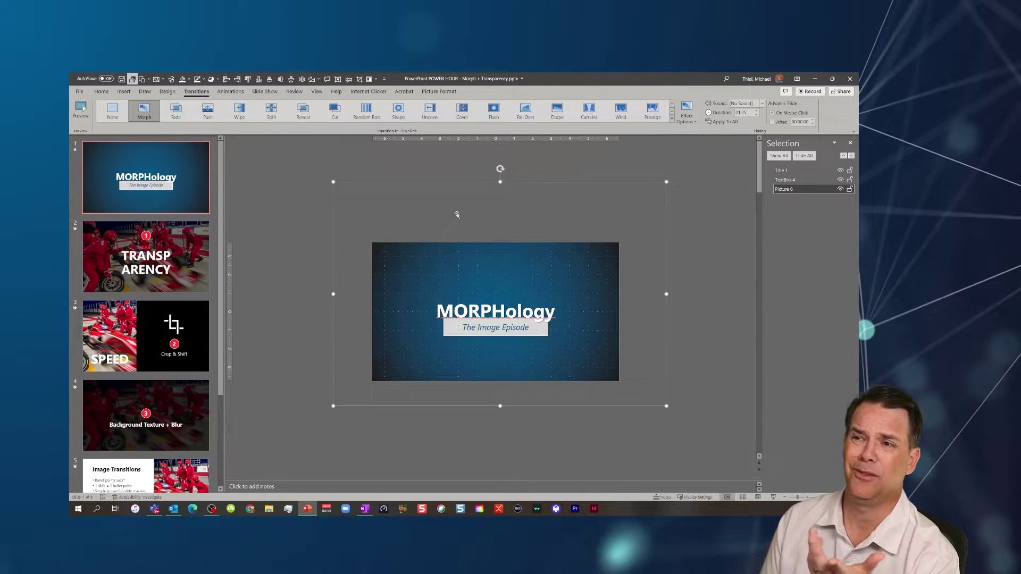
key("Escape")
left_click(532, 203)
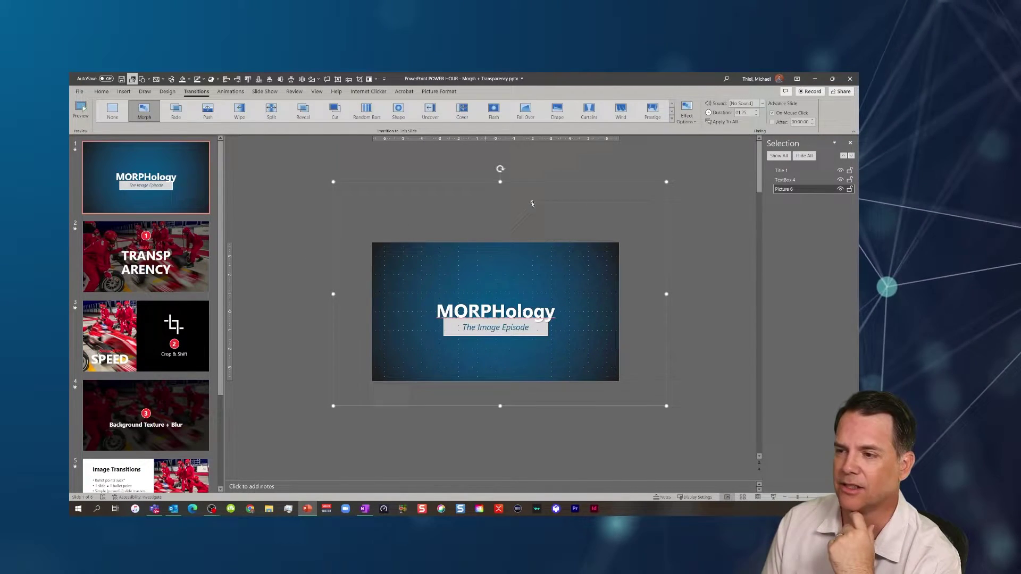
left_click(744, 211)
left_click(789, 191)
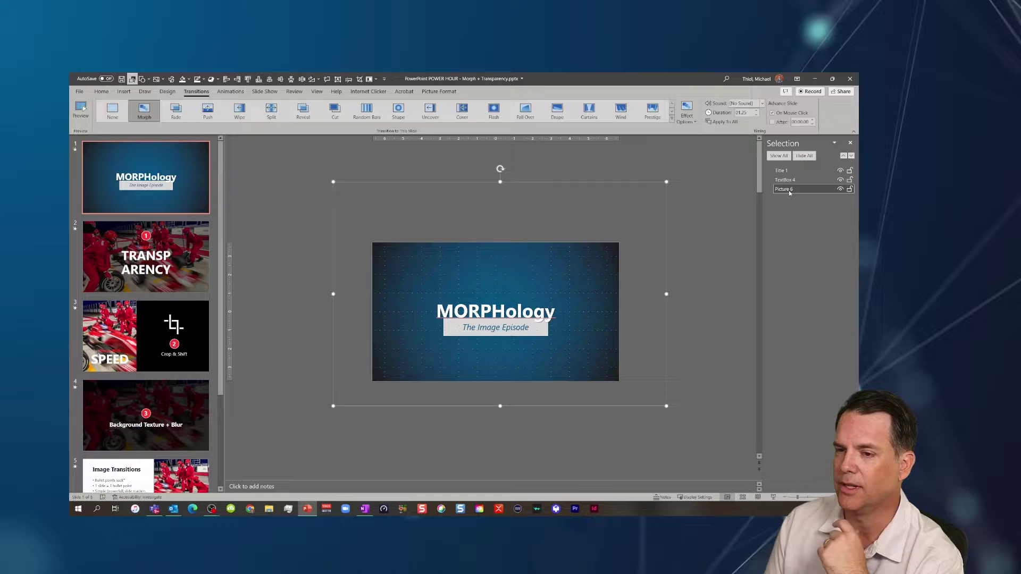
left_click(738, 213)
left_click(649, 207)
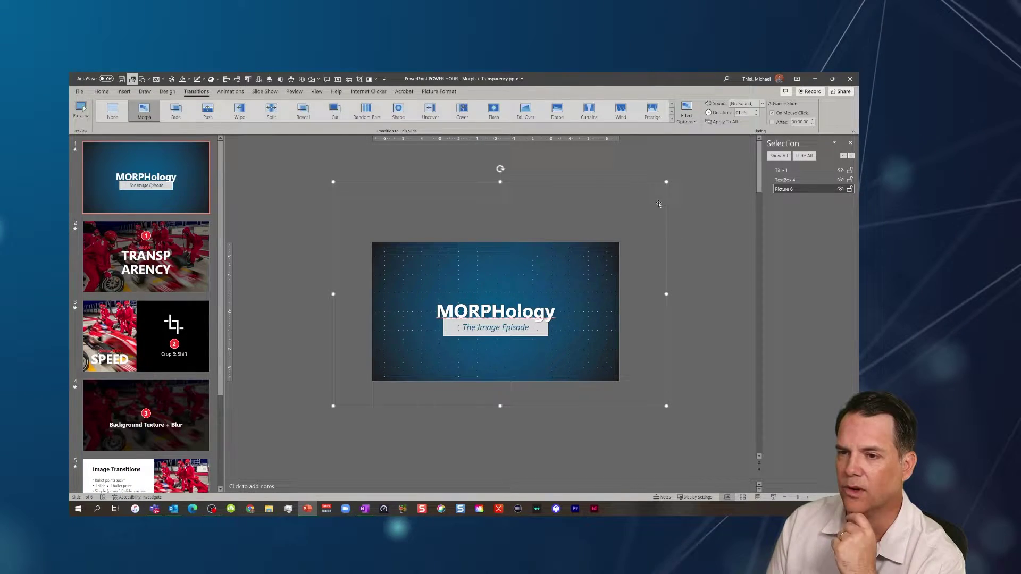
Open Picture Transparency Options for the hidden picture and briefly preview a lower transparency.
left_click(435, 93)
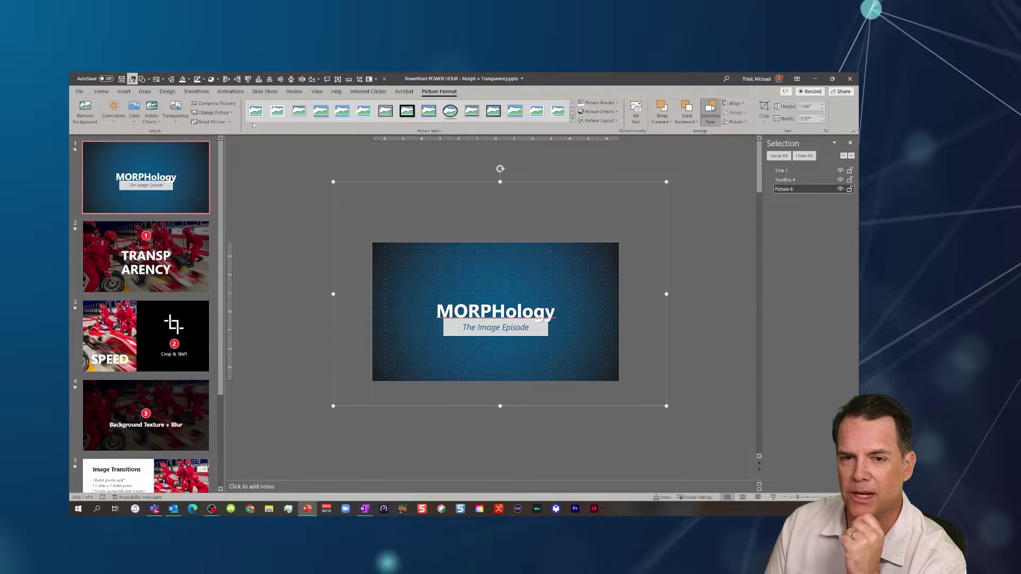
left_click(175, 124)
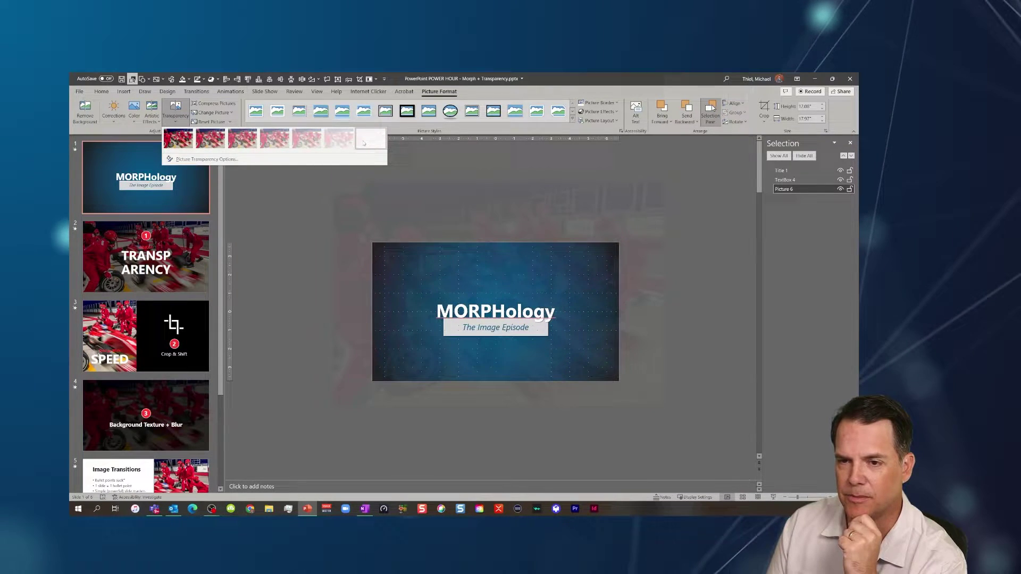
left_click(213, 159)
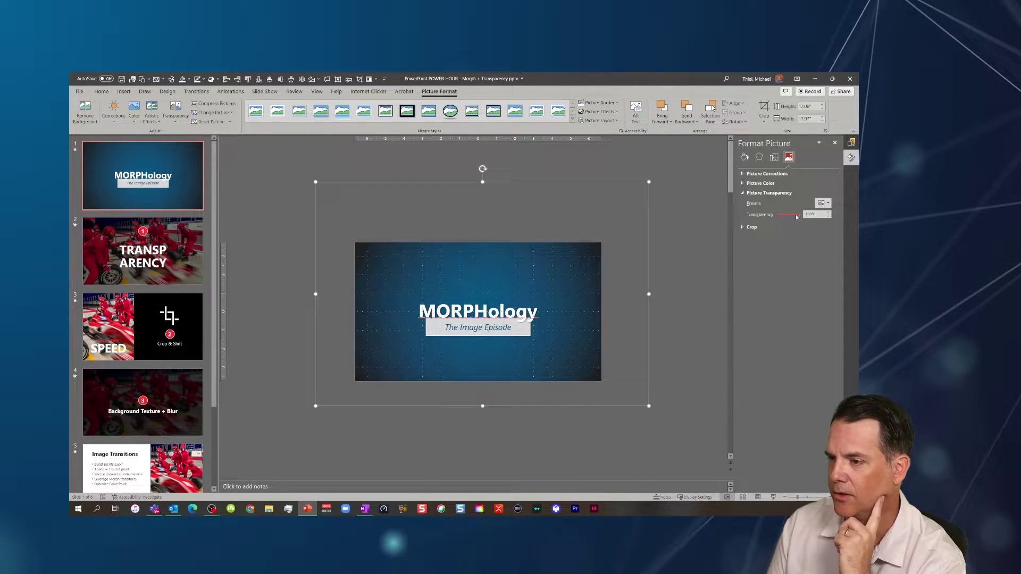
mouse_move(799, 214)
left_mouse_down()
mouse_move(773, 216)
mouse_move(800, 215)
left_mouse_up()
left_click(700, 204)
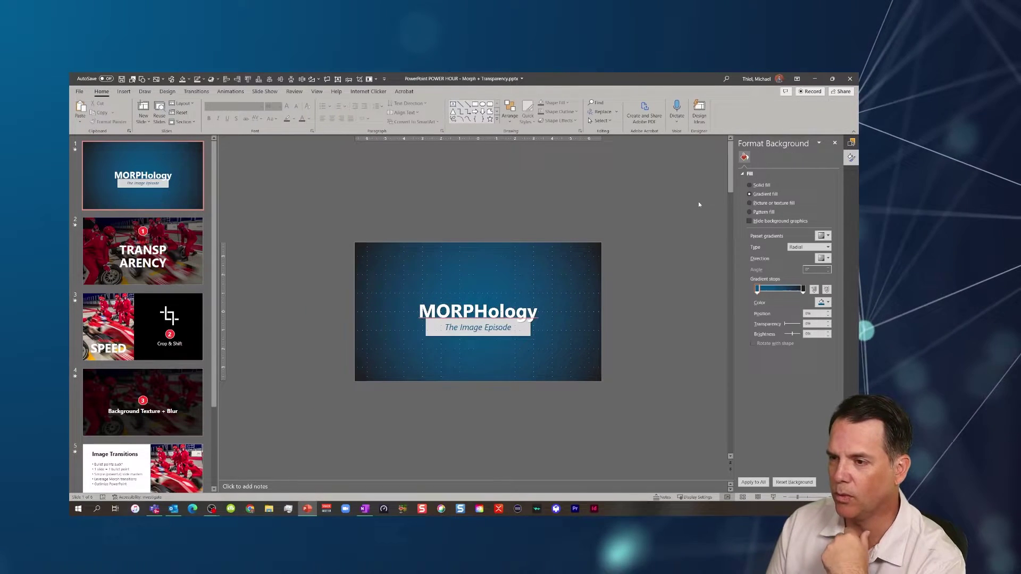
Reselect Picture 6 and set its transparency to about 91% in Format Picture.
left_click(851, 152)
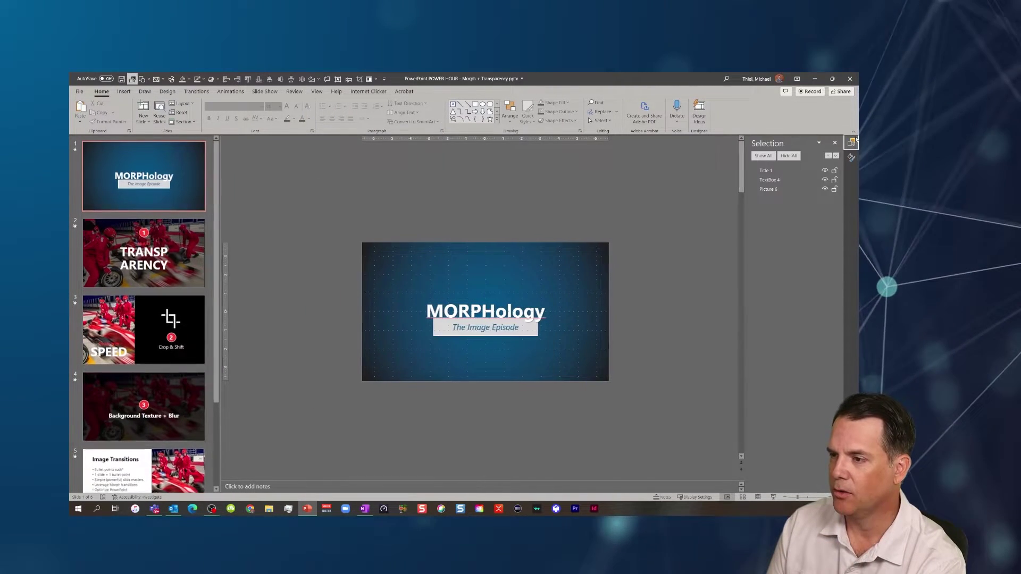
left_click(589, 207)
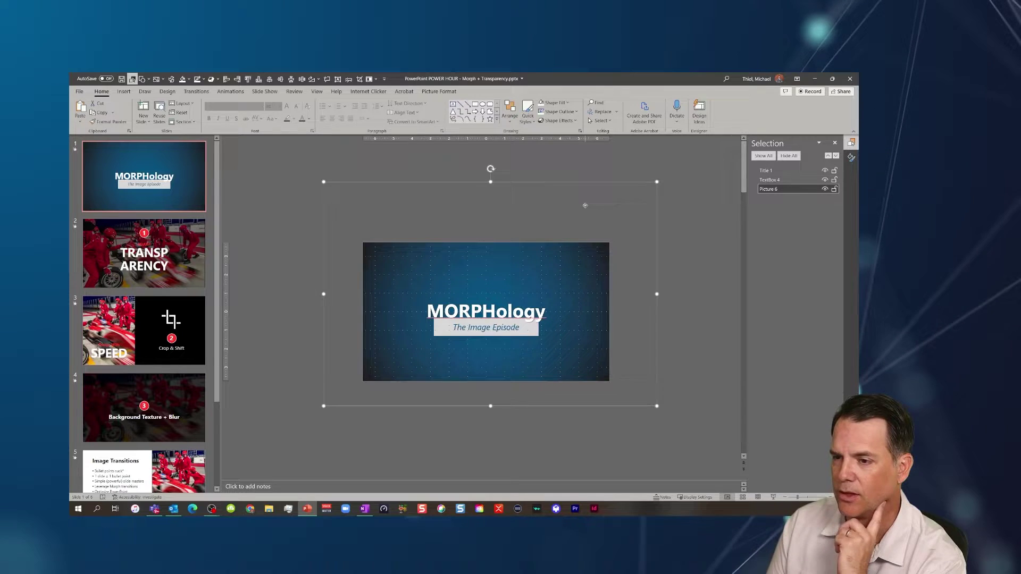
right_click(585, 205)
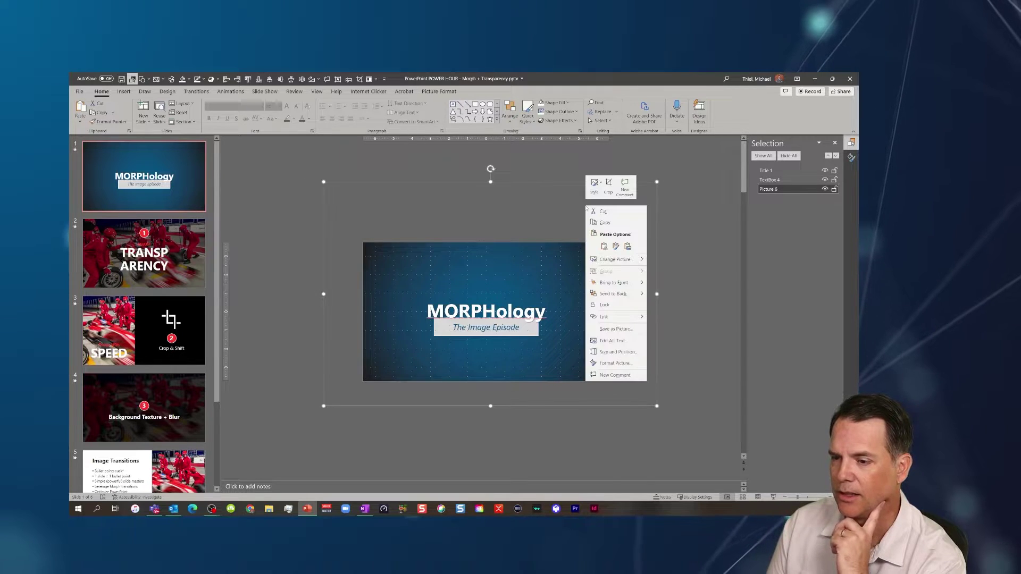
left_click(616, 363)
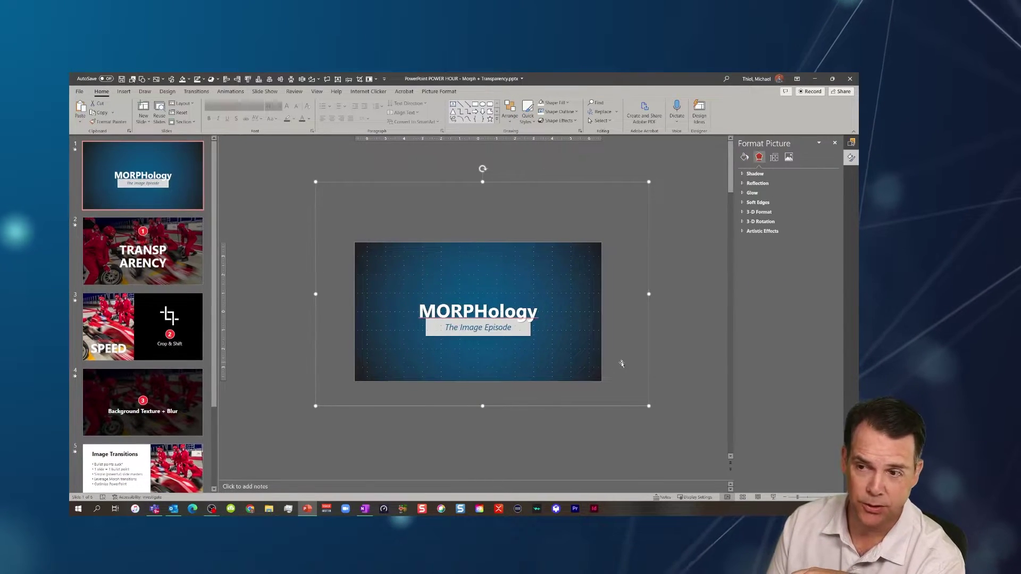
left_click(788, 157)
left_click(769, 193)
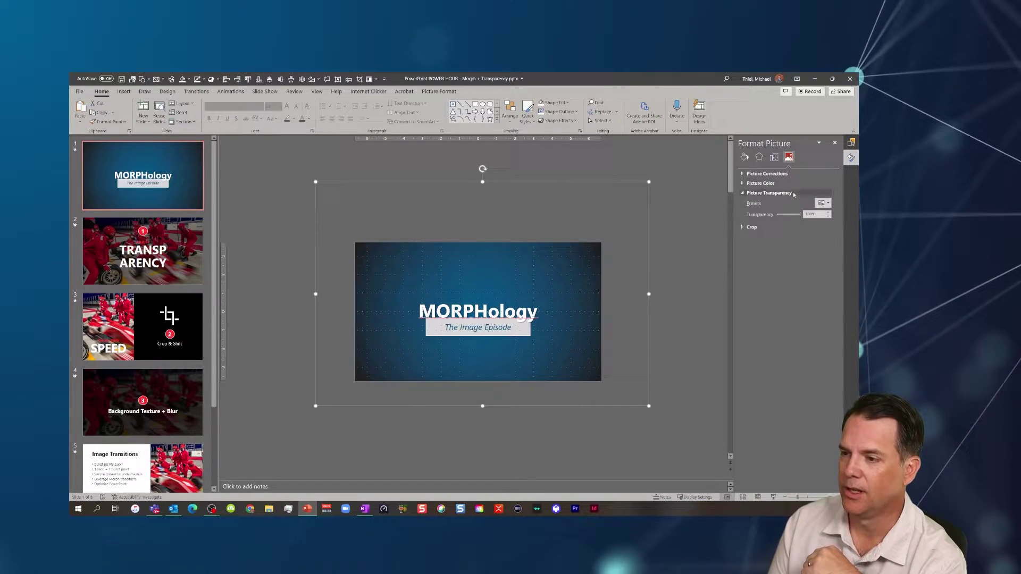
left_click(747, 193)
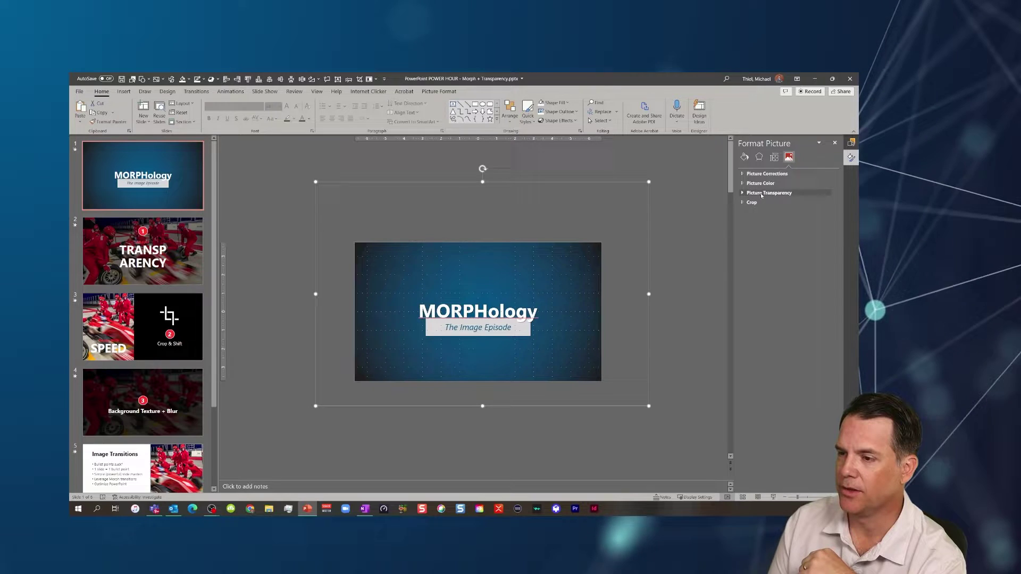
left_click(747, 193)
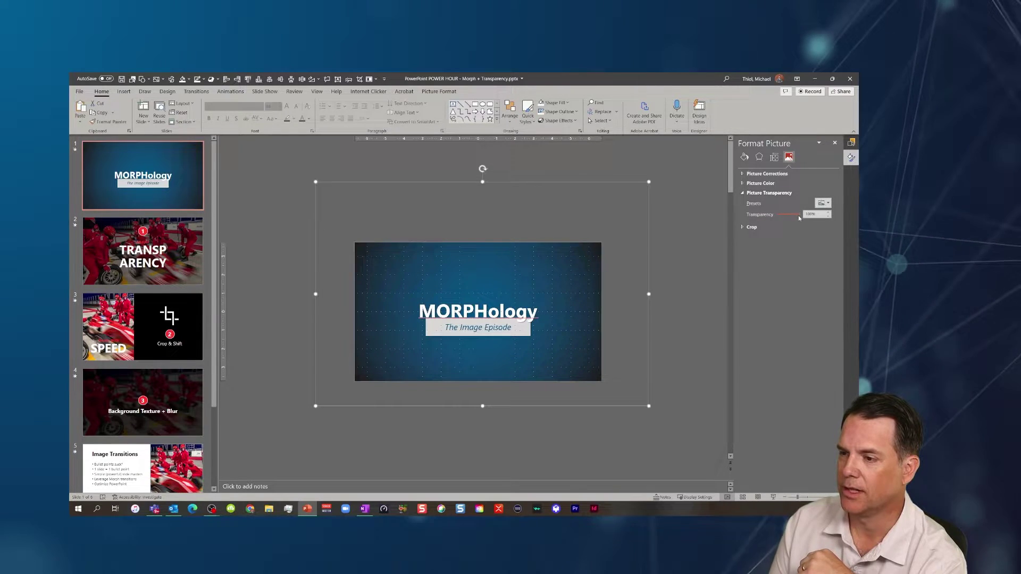
left_click_drag(800, 215, 828, 218)
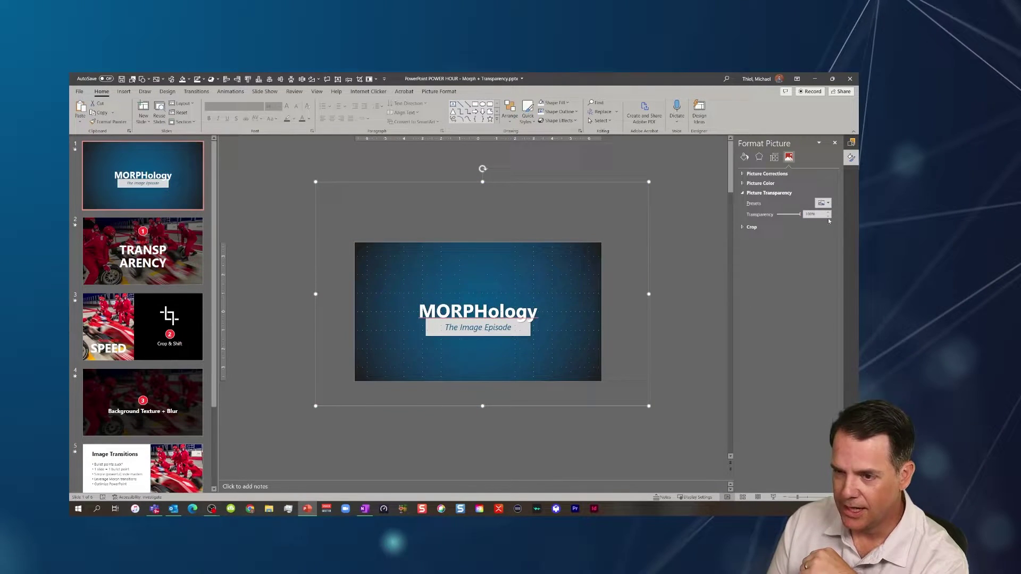
Nudge the hidden pit-crew photo about 35 px to the left.
left_click(631, 209)
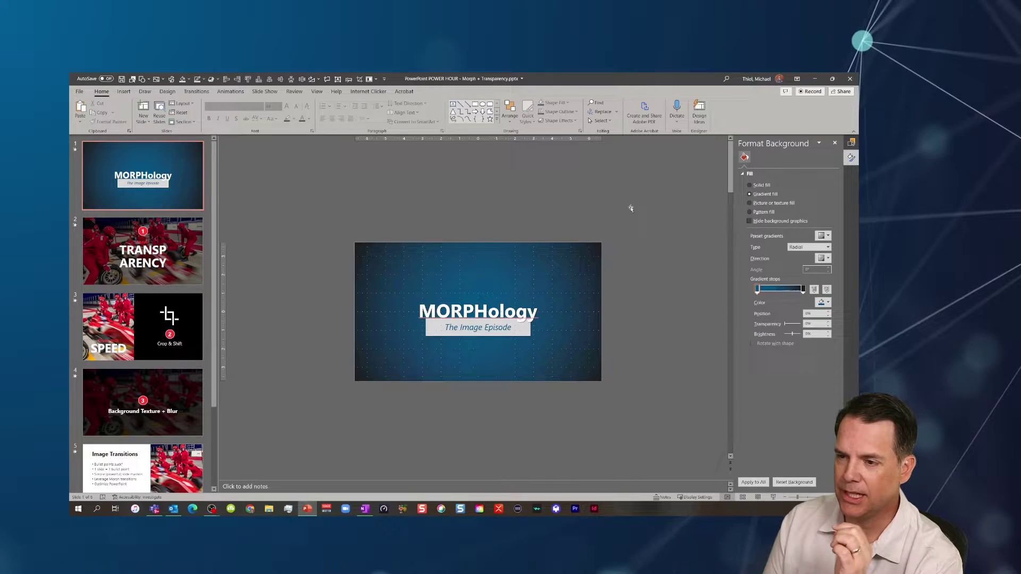
left_click(631, 208)
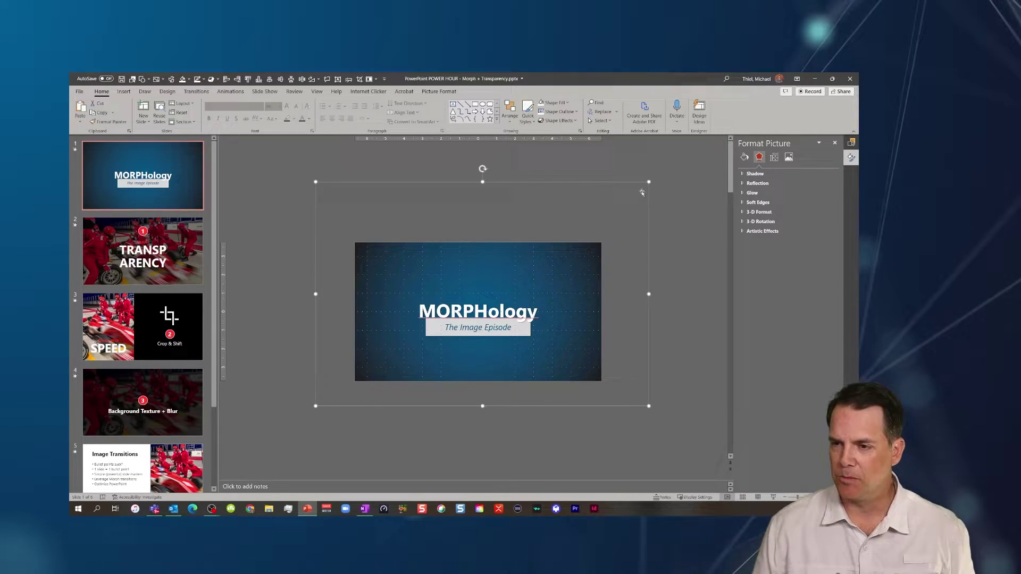
mouse_move(590, 199)
left_mouse_down()
mouse_move(606, 209)
mouse_move(572, 200)
left_mouse_up()
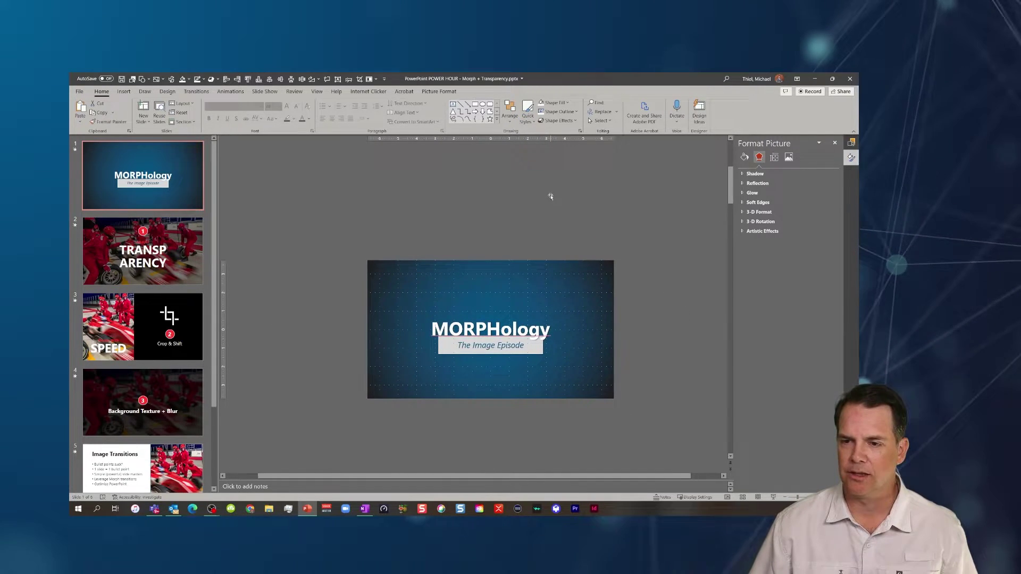
scroll(595, 243, "down", 5)
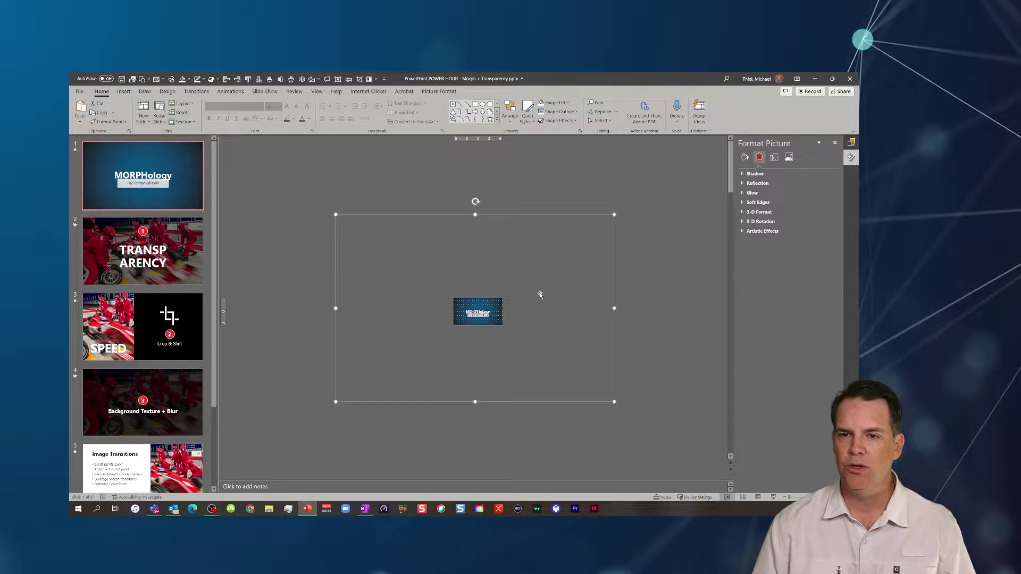
Centre the photo horizontally and vertically on the slide, then adjust its transparency slider.
left_click(269, 79)
left_click(280, 79)
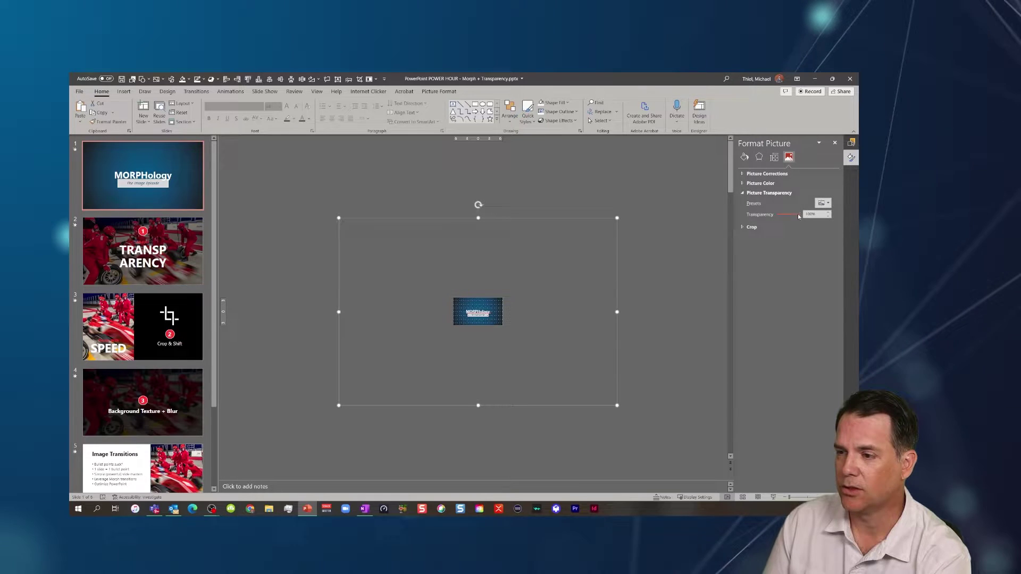
mouse_move(802, 217)
left_mouse_down()
mouse_move(786, 218)
mouse_move(801, 217)
left_mouse_up()
Give slide 2 the Morph transition.
left_click(699, 282)
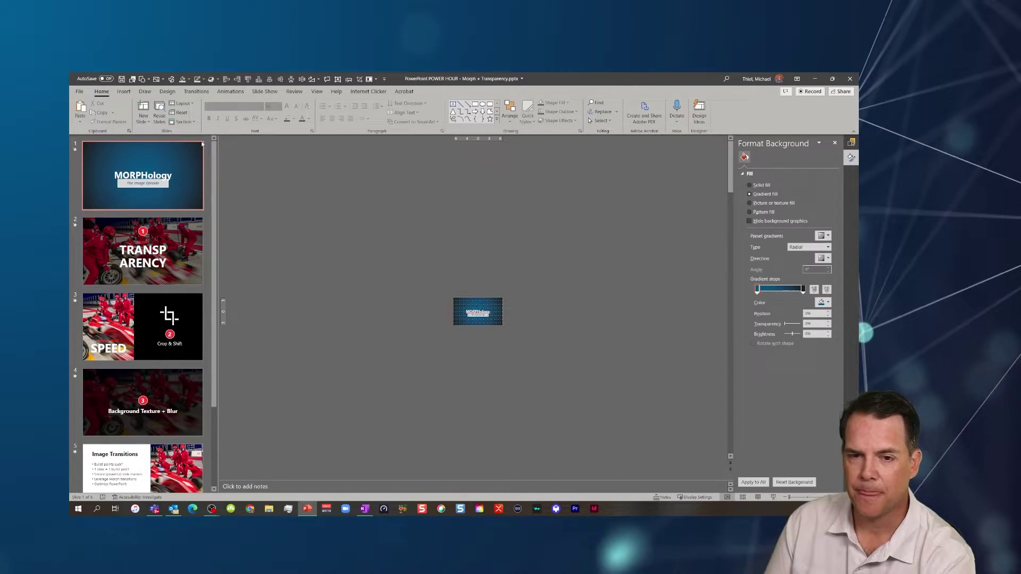
key("Down")
left_click(155, 188)
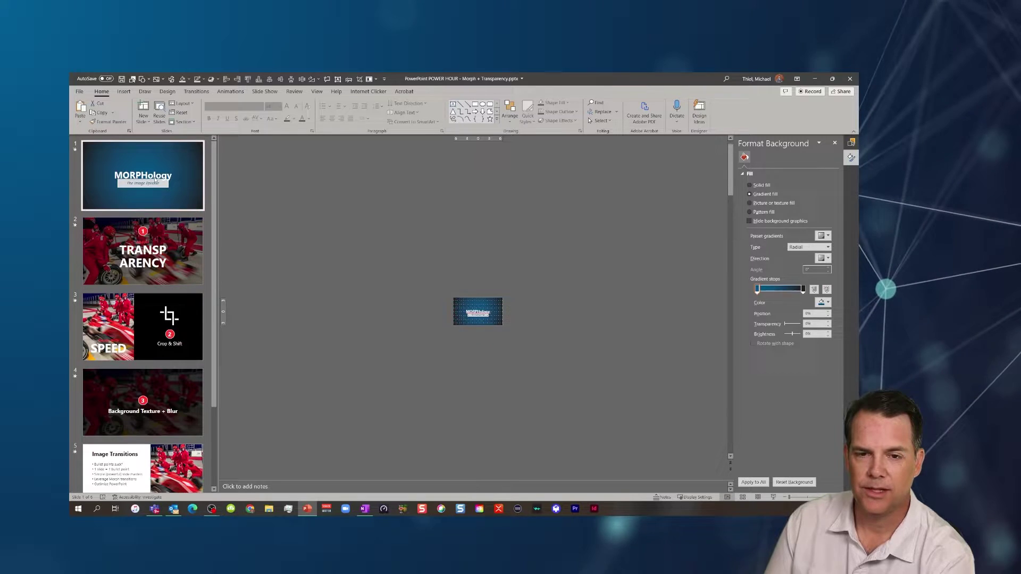
left_click(167, 265)
left_click(198, 92)
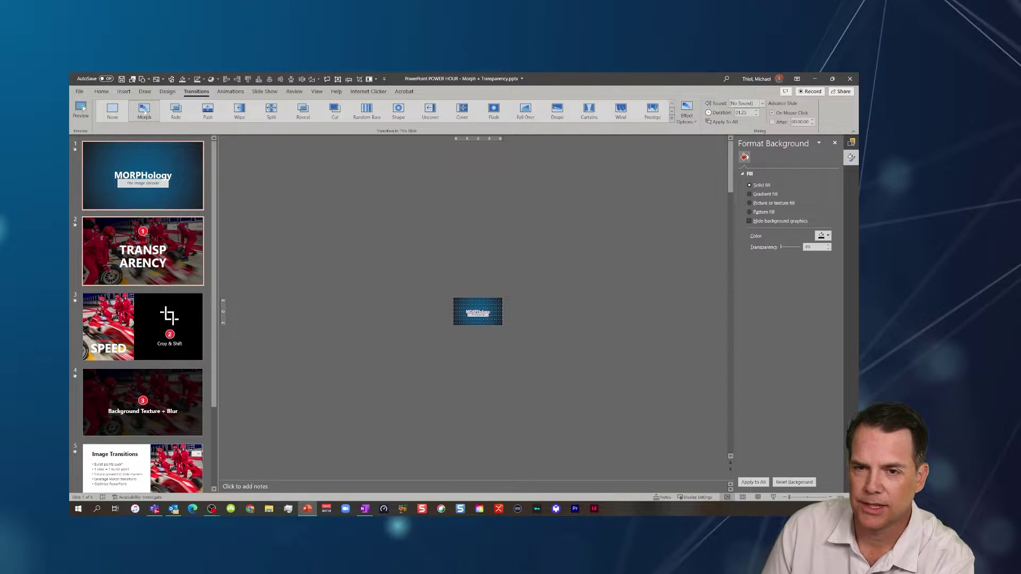
left_click(144, 111)
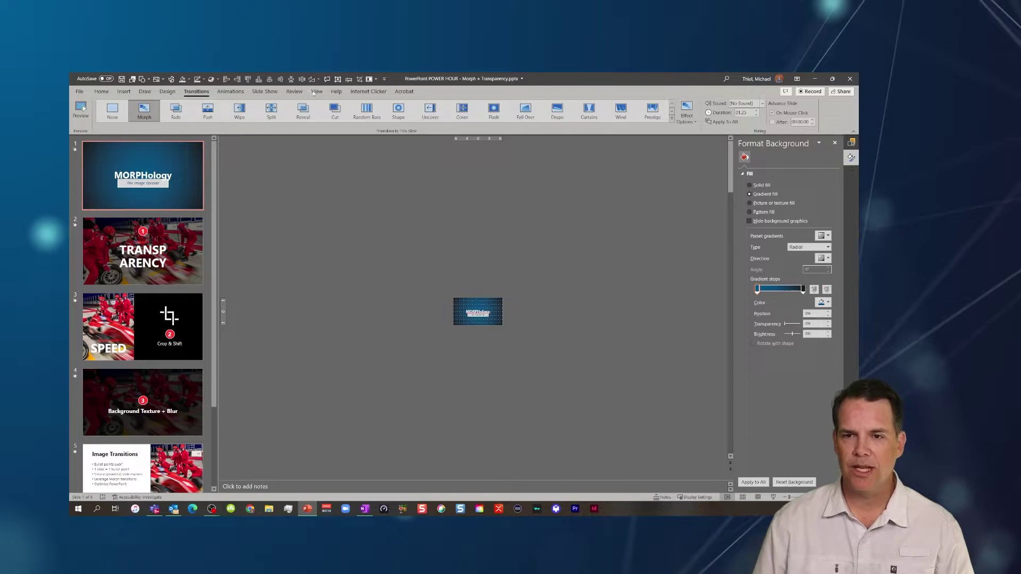
In Slide Master view, apply the Morph transition to the top slide master.
left_click(317, 92)
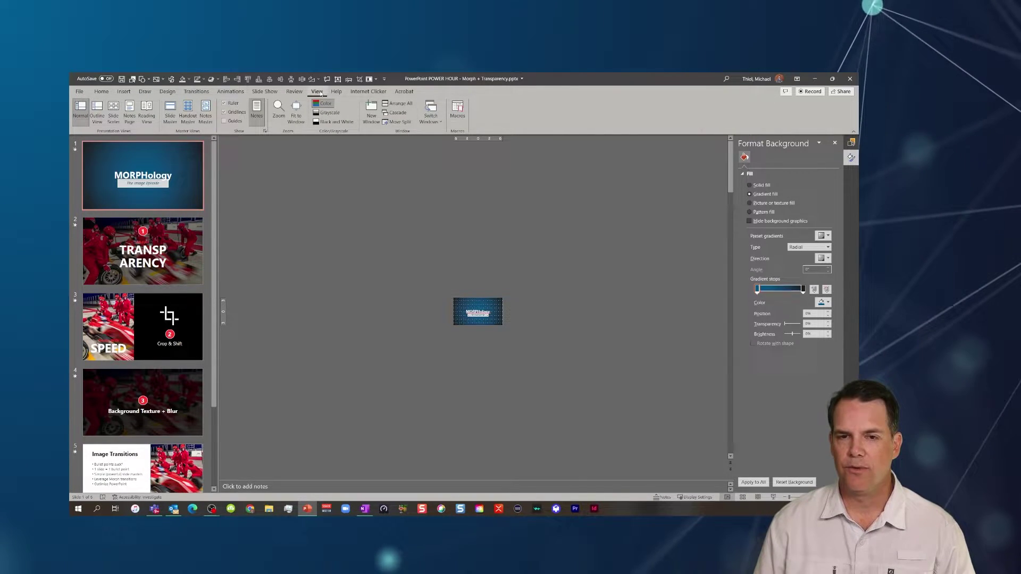
left_click(170, 113)
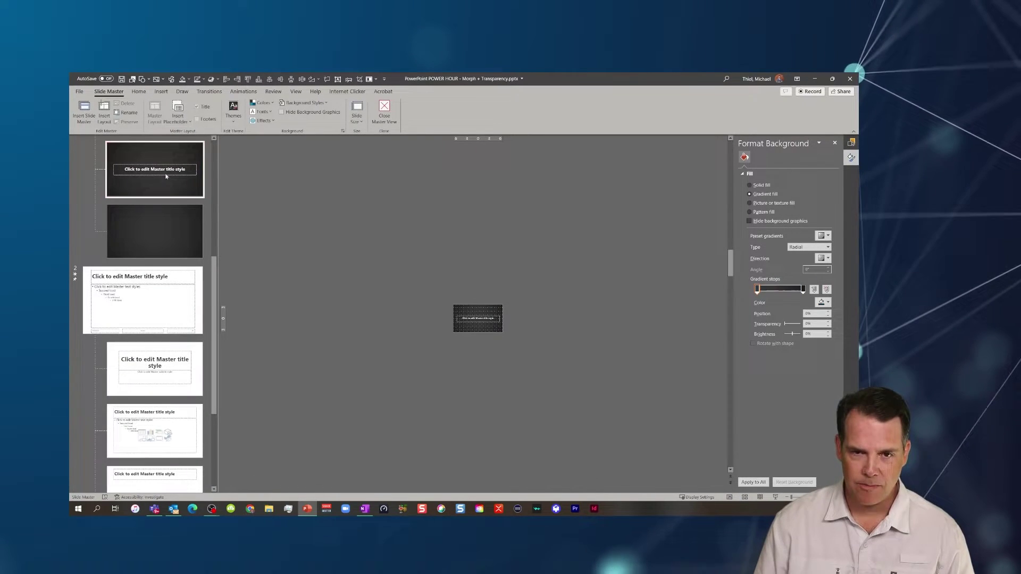
scroll(177, 200, "up", 10)
left_click(189, 182)
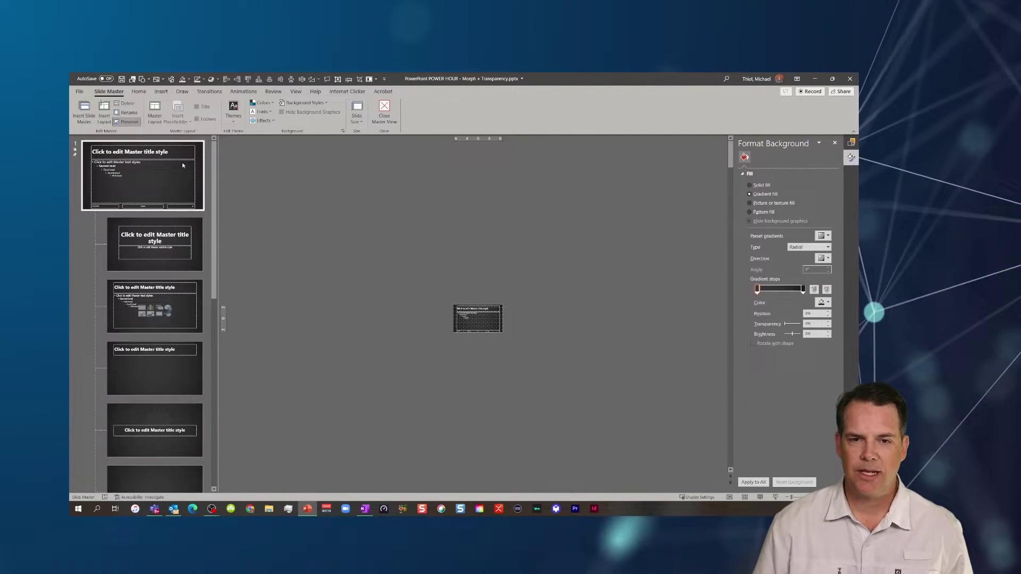
left_click(209, 91)
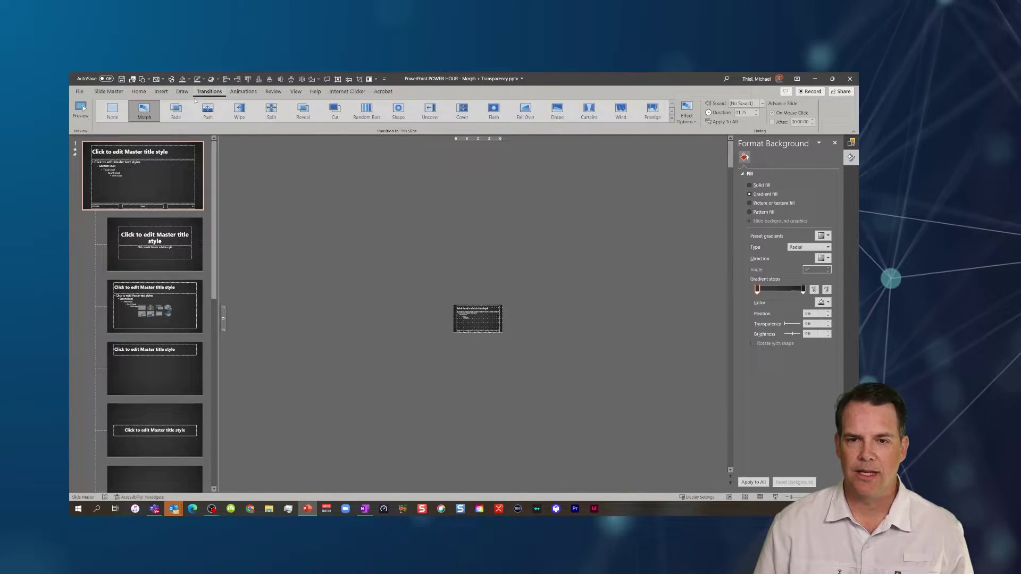
left_click(143, 111)
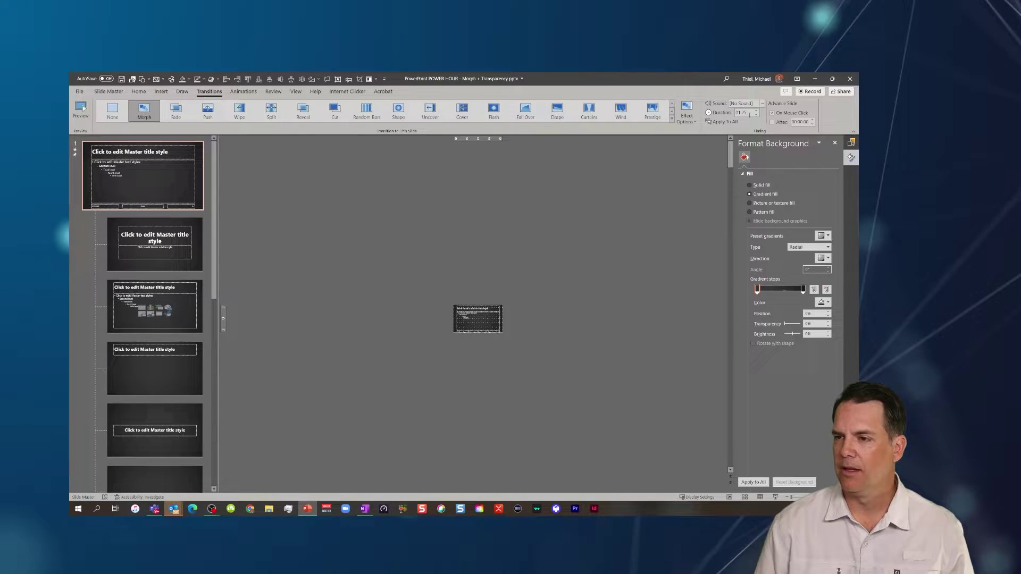
double_click(749, 113)
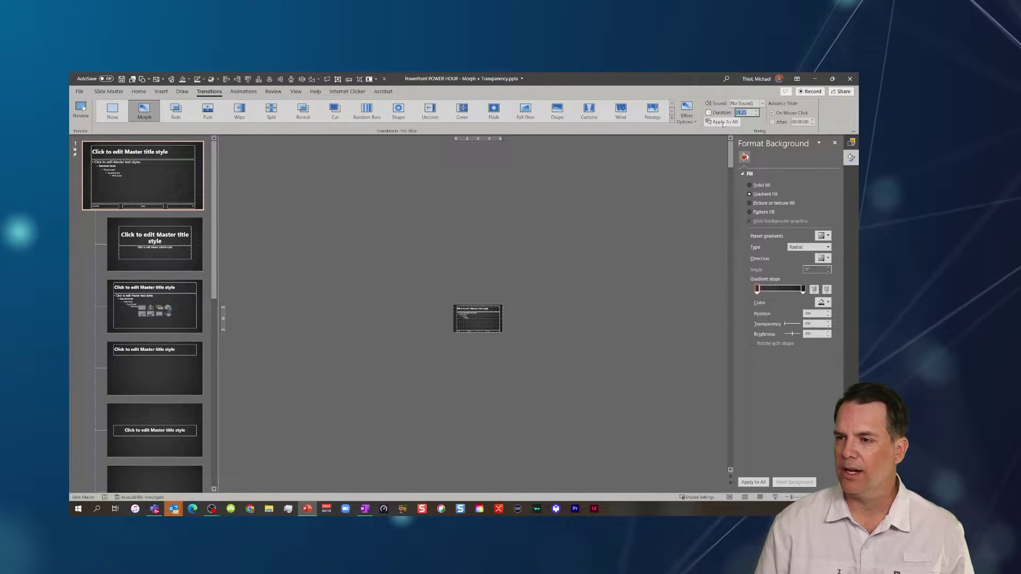
Review the master layouts, including Title Only, then close Master View.
left_click(144, 245)
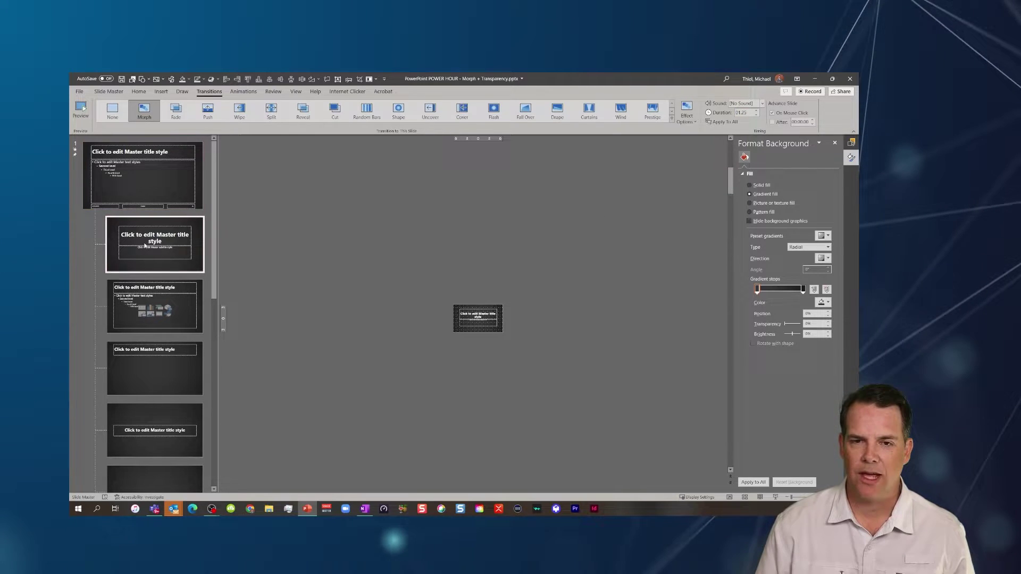
left_click(143, 305)
left_click(140, 372)
scroll(135, 407, "down", 3)
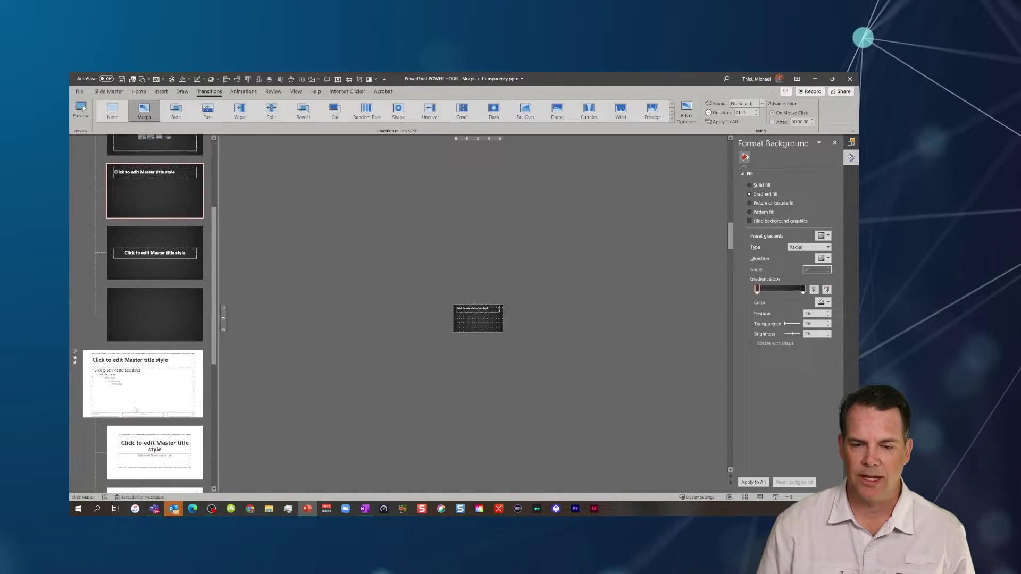
scroll(135, 409, "up", 3)
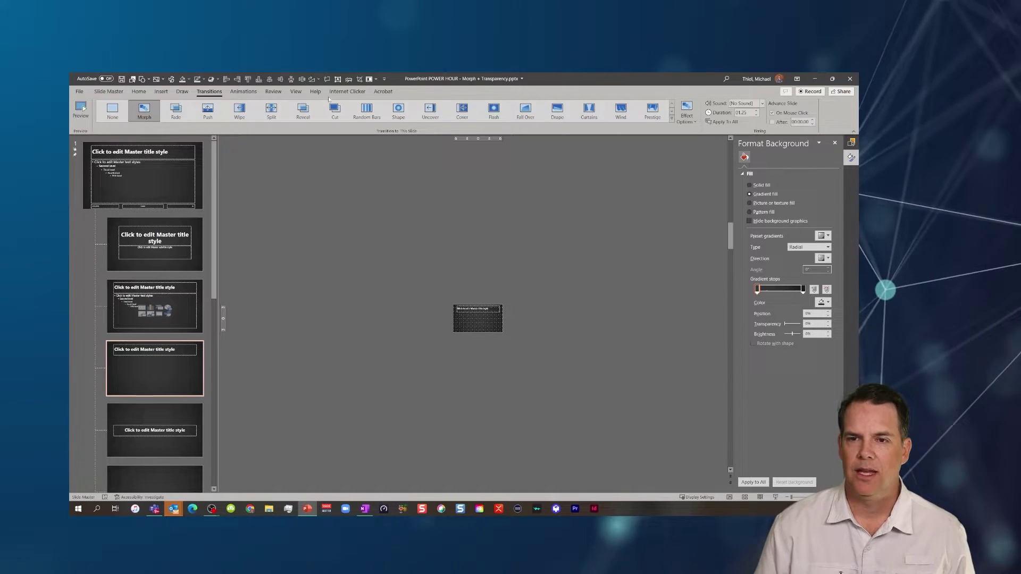
left_click(111, 92)
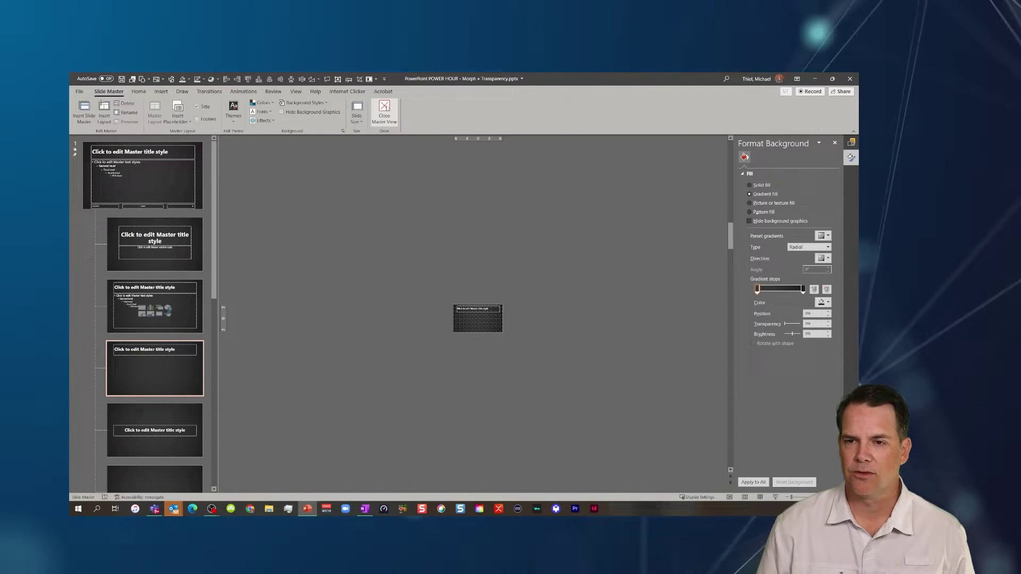
left_click(384, 106)
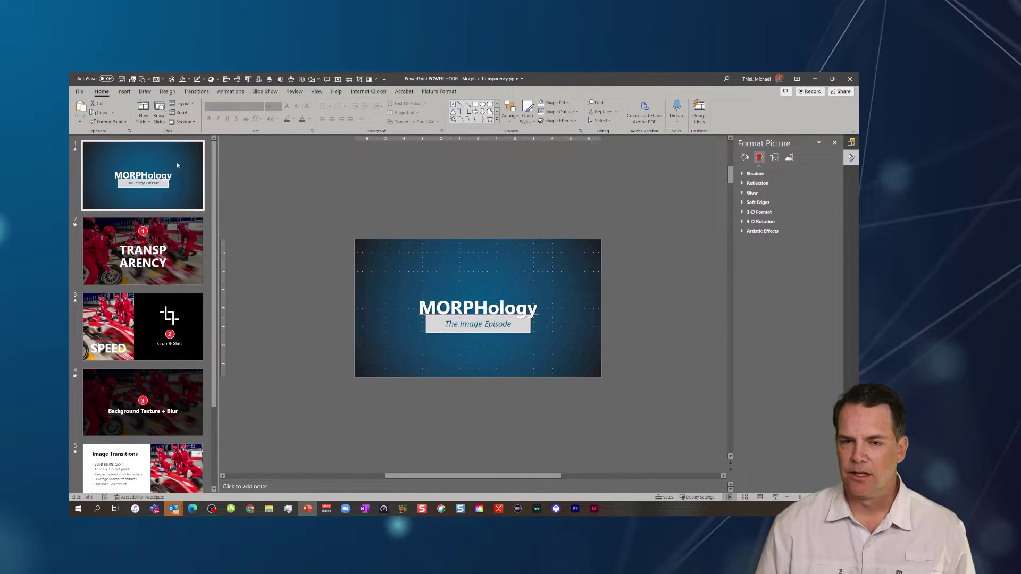
Move from the title slide's background picture to the TRANSPARENCY slide and select its photo.
left_click(137, 168)
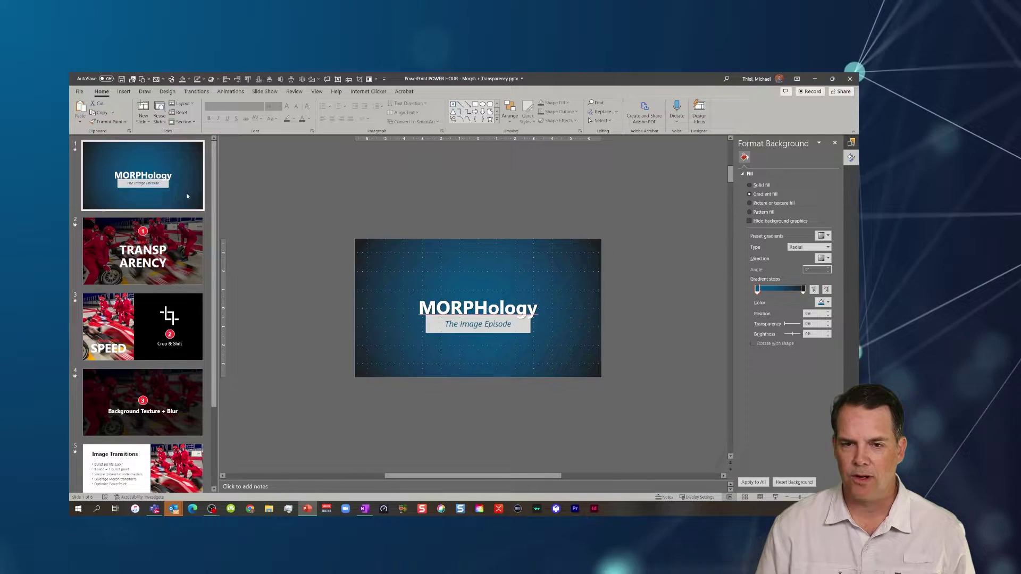
left_click(349, 255)
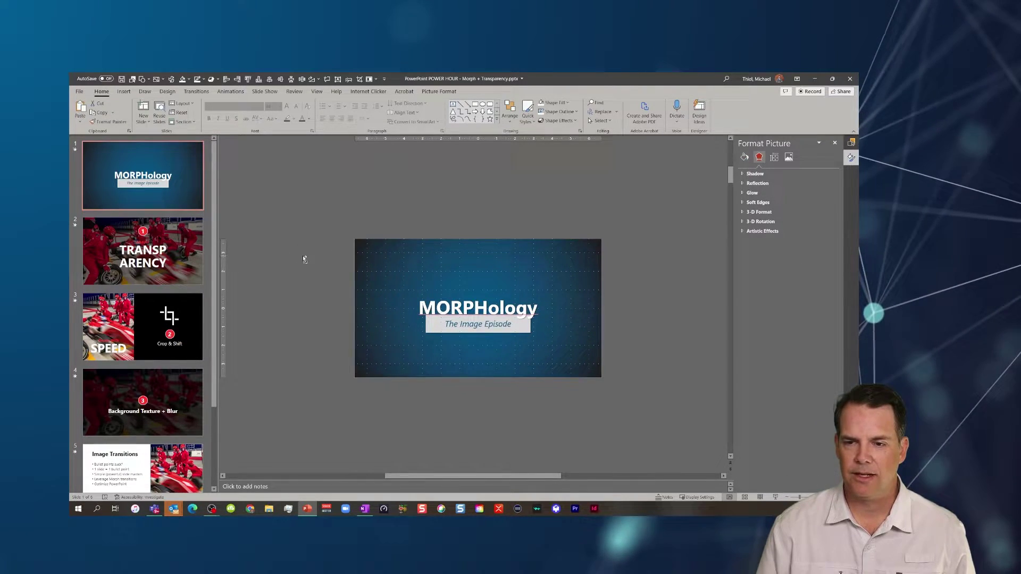
scroll(314, 257, "down", 5)
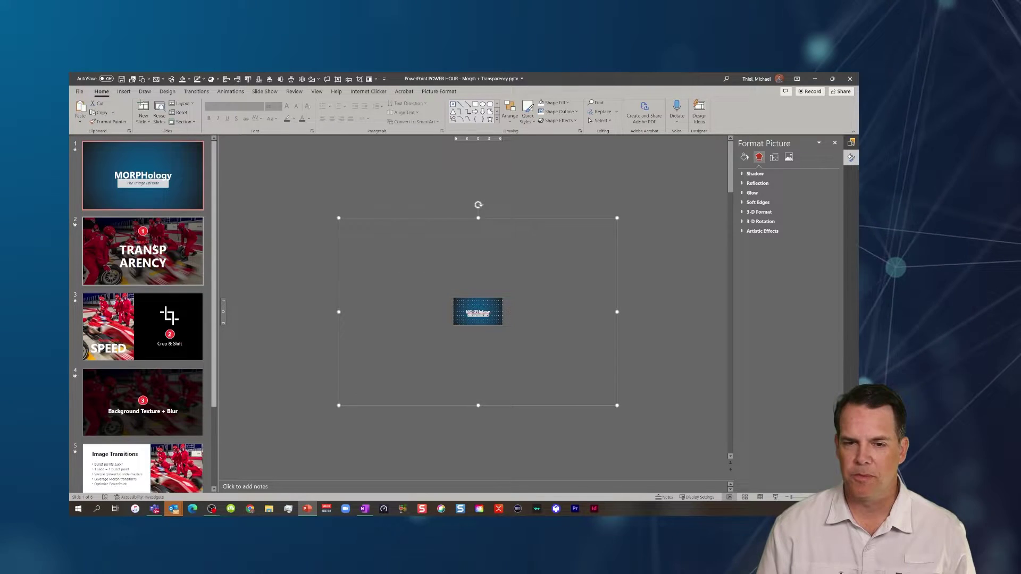
left_click(191, 250)
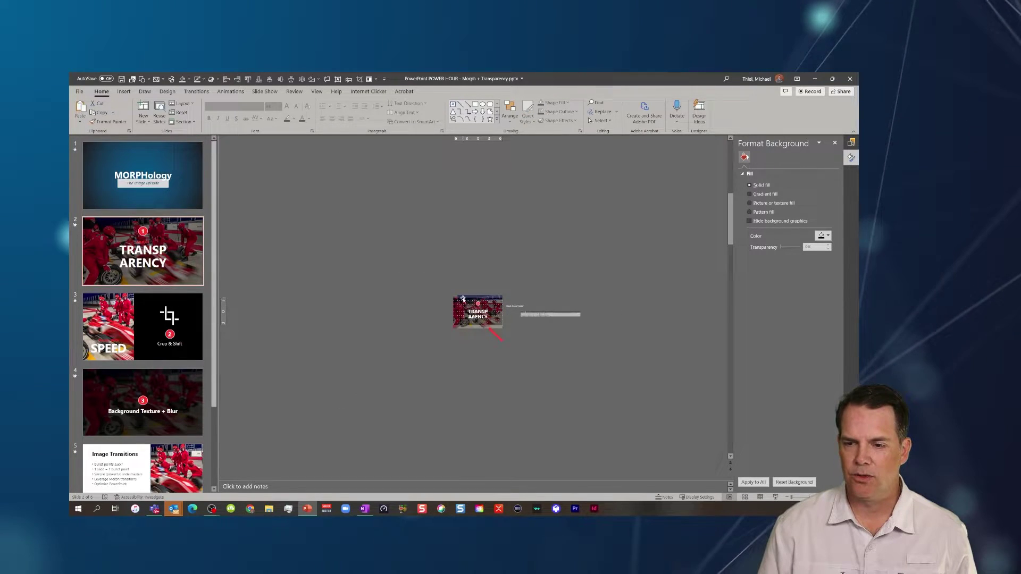
left_click(464, 300)
scroll(463, 299, "up", 5)
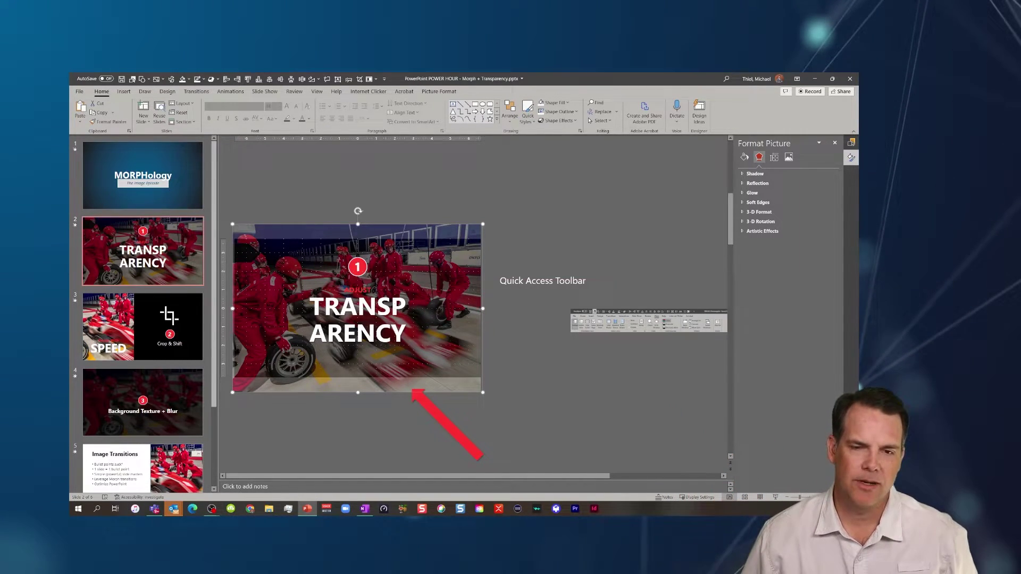
Return to the MORPHology title slide.
left_click(142, 176)
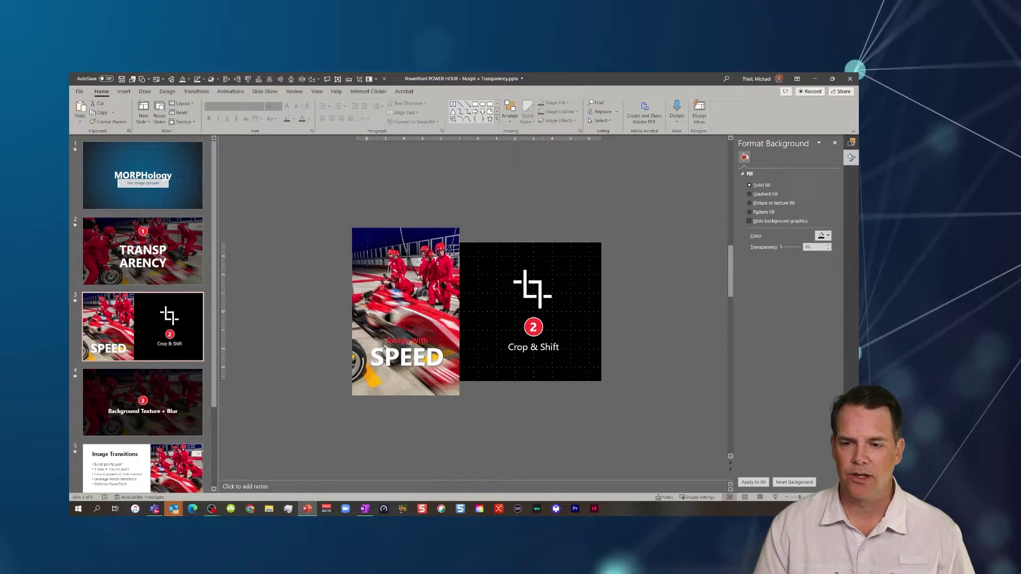
Add the Picture Format Crop command to the Quick Access Toolbar.
left_click(390, 301)
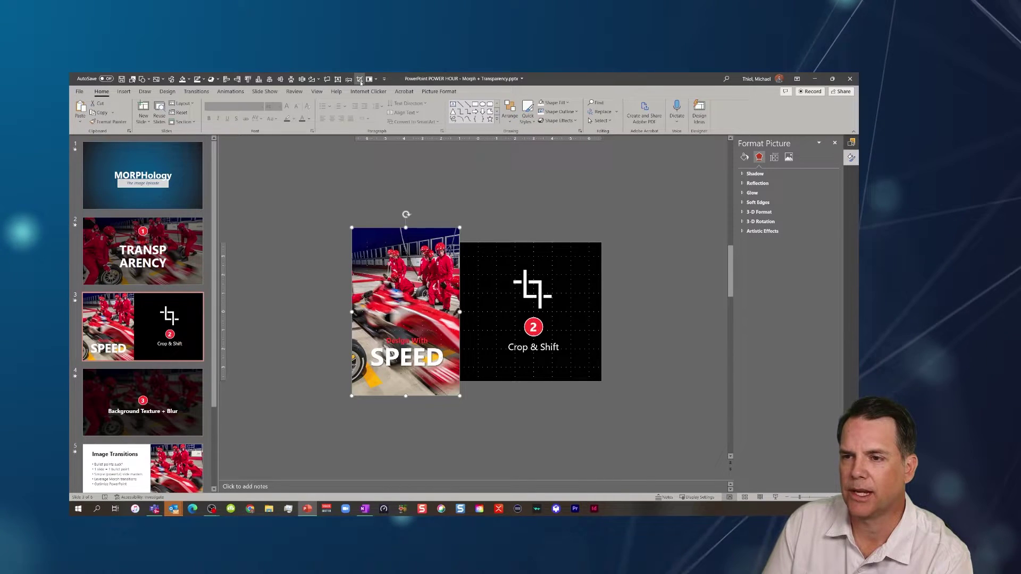
left_click(407, 187)
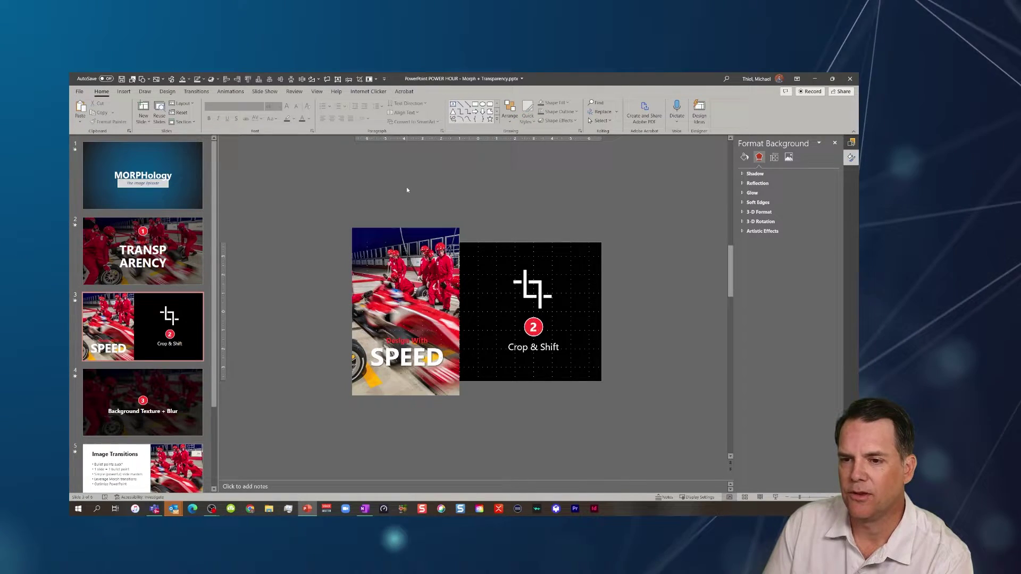
left_click(415, 252)
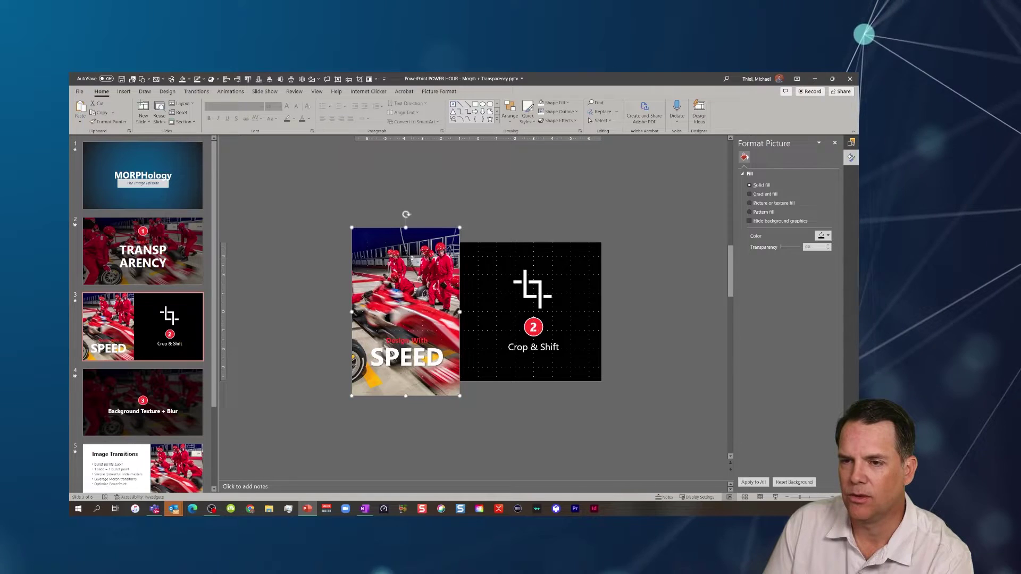
left_click(439, 91)
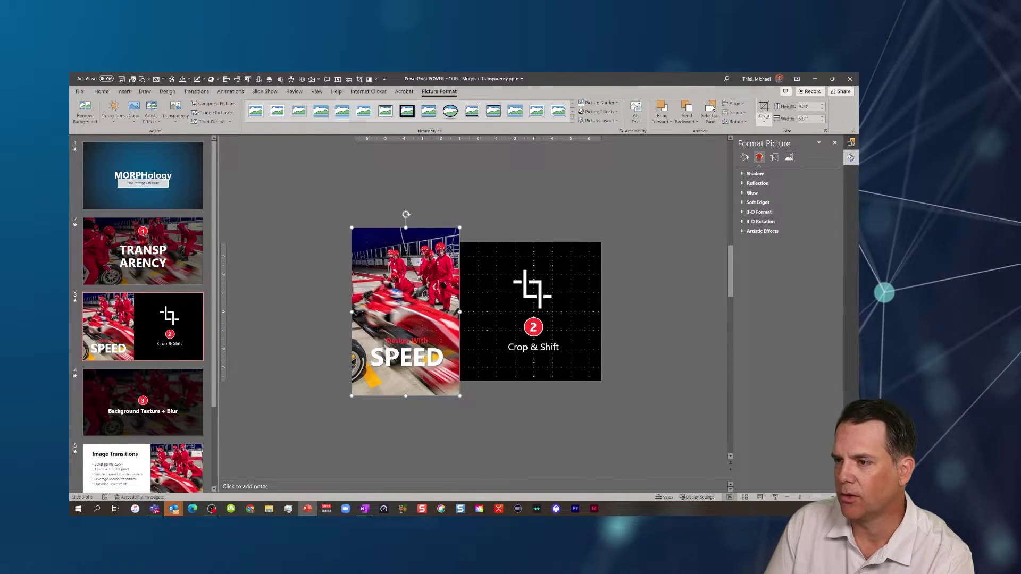
right_click(764, 107)
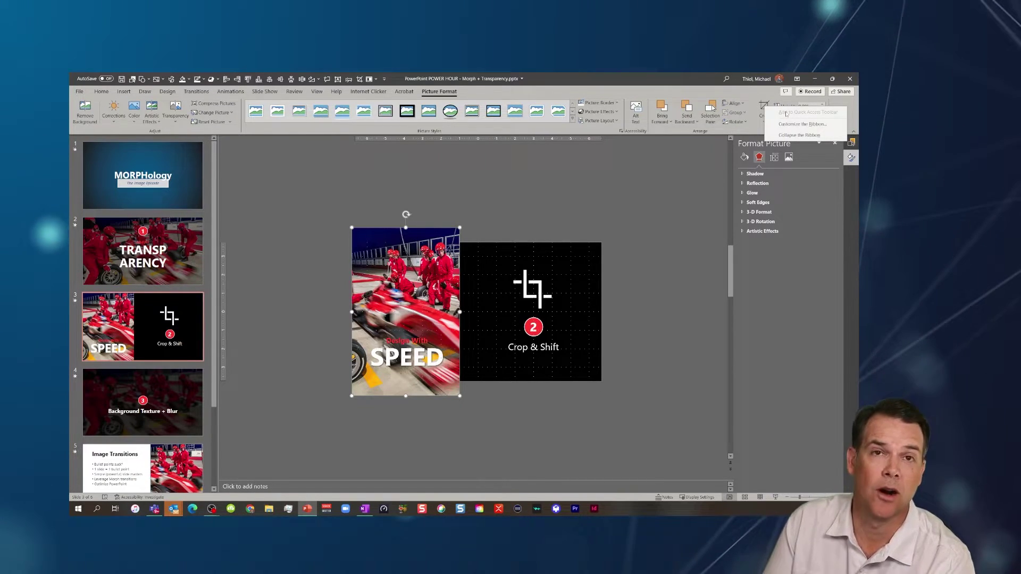
left_click(560, 221)
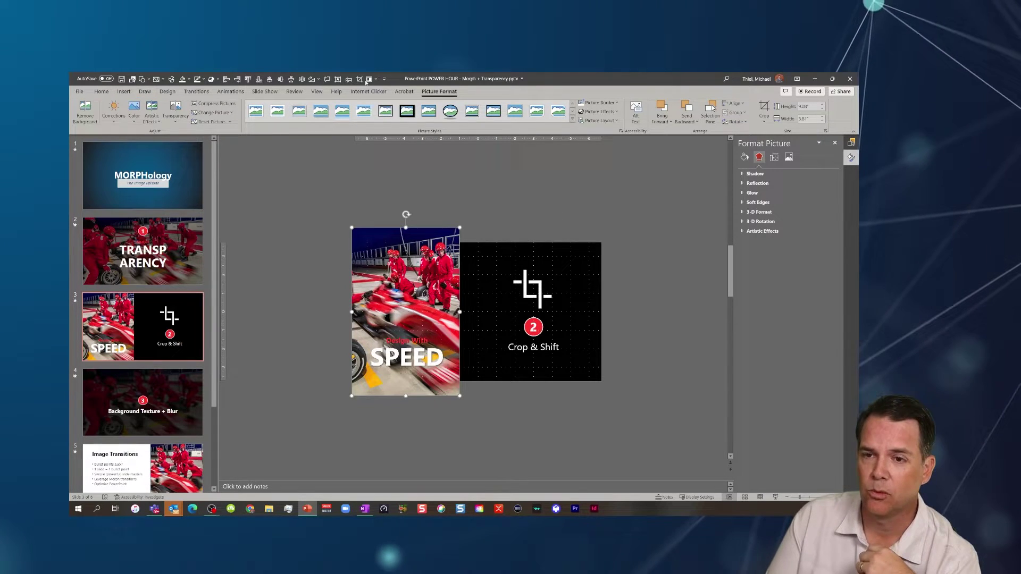
Crop the SPEED race photo from the toolbar to view its full uncropped image.
left_click(560, 198)
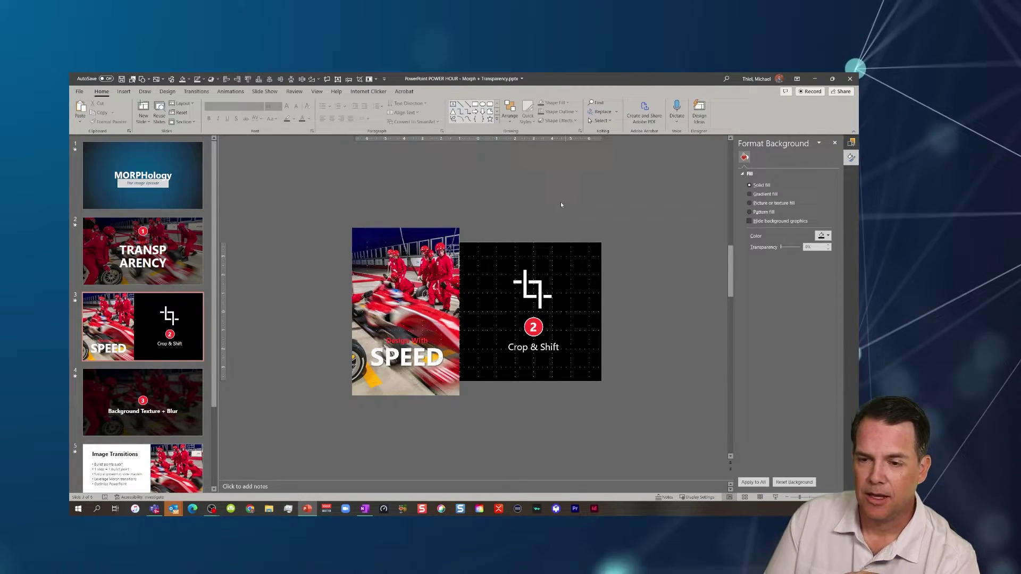
left_click(420, 244)
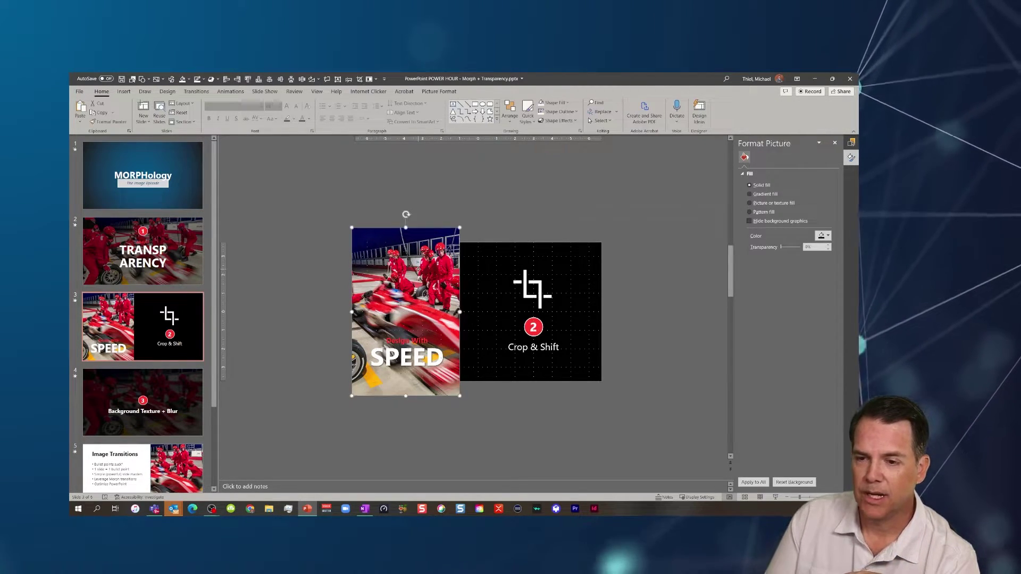
left_click(360, 79)
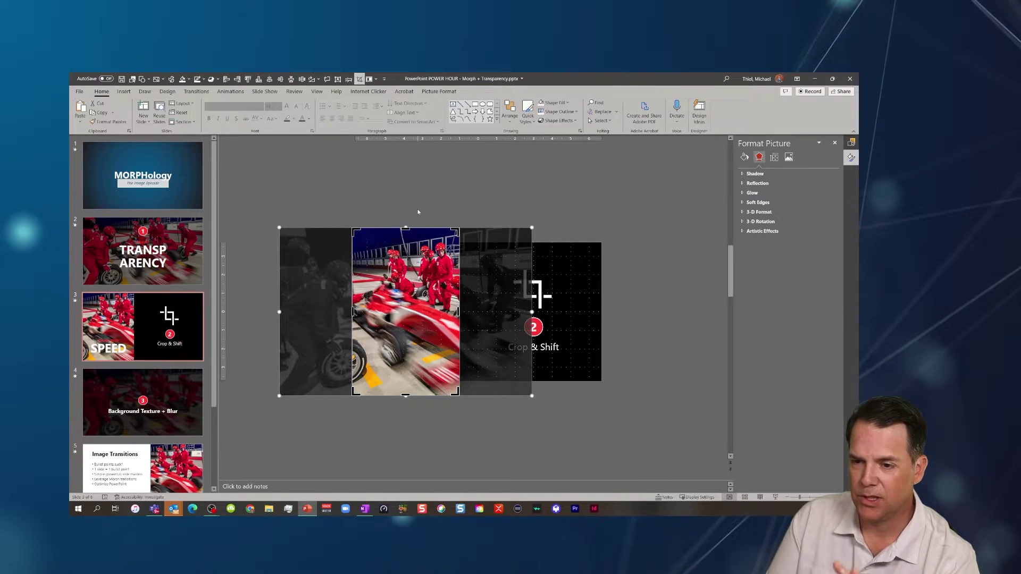
left_click(429, 187)
Duplicate the TRANSPARENCY slide with Ctrl+D.
left_click(175, 270)
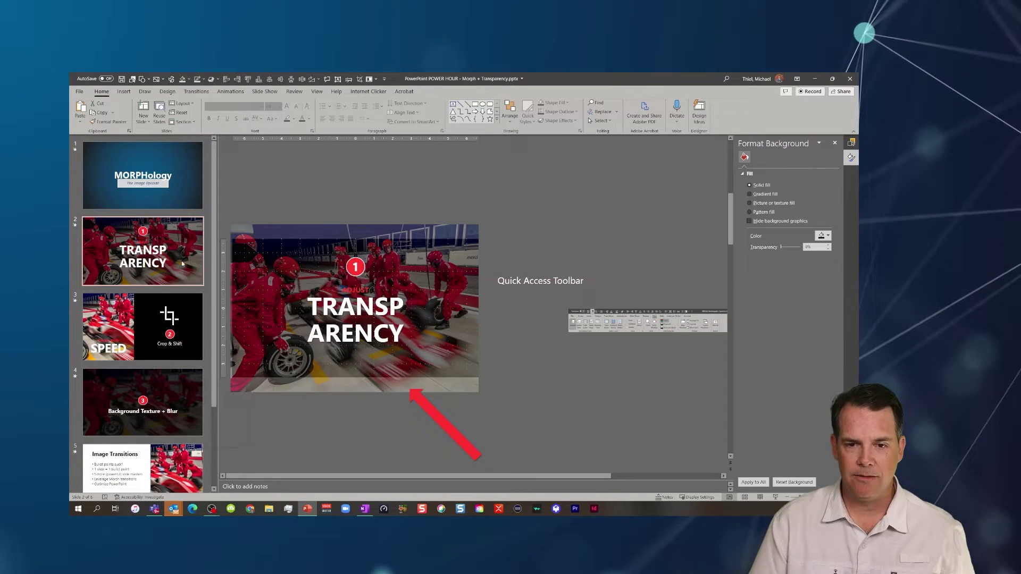
right_click(175, 270)
key("Escape")
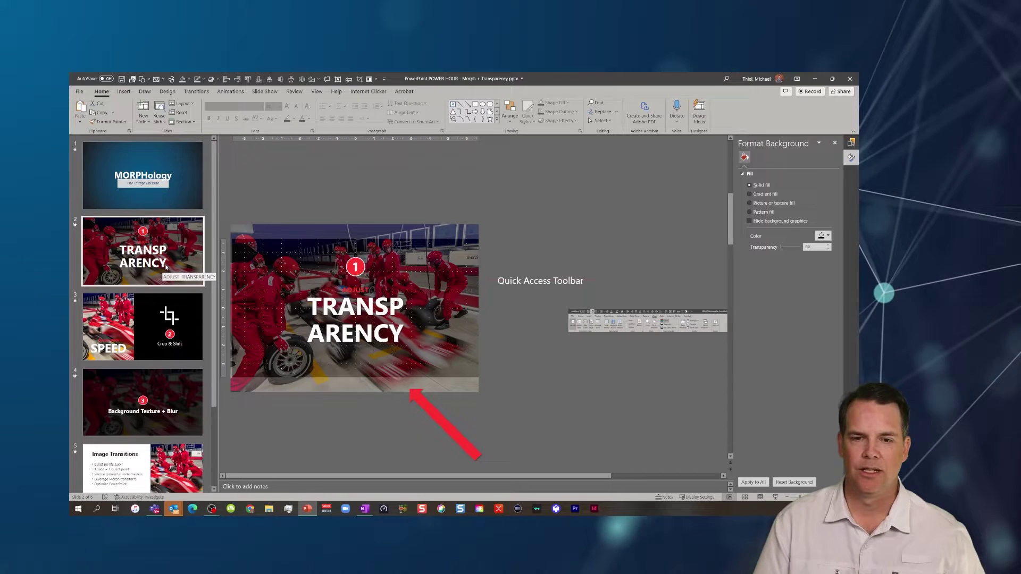
key("ctrl+d")
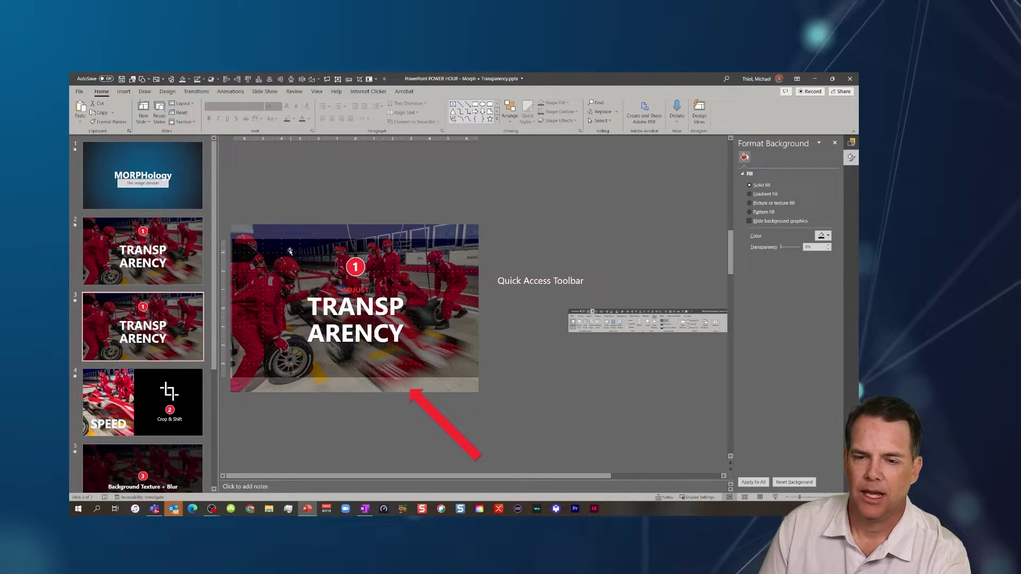
Set the duplicated slide's pit-crew photo to 0% transparency.
left_click(290, 251)
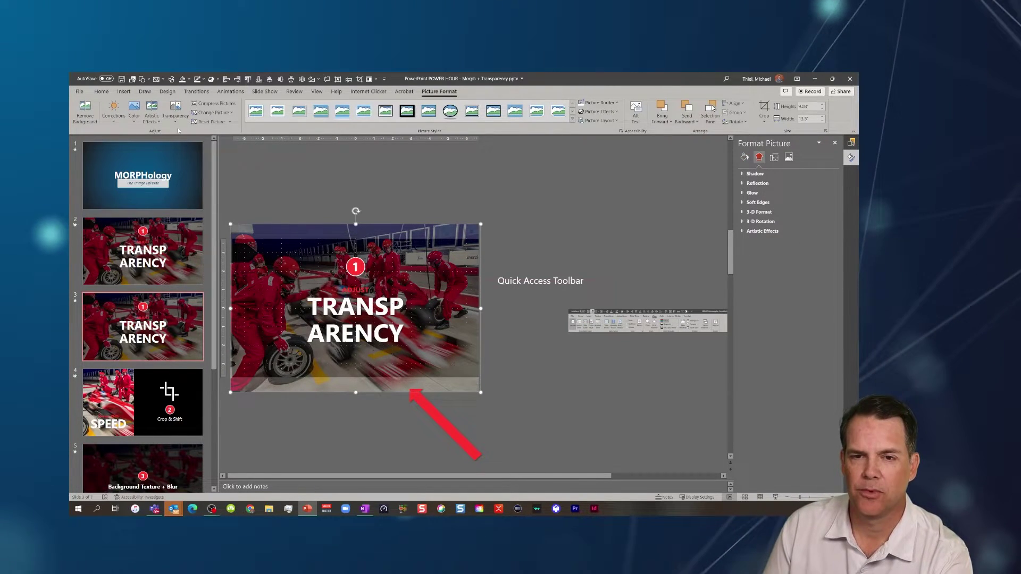
left_click(174, 111)
left_click(182, 138)
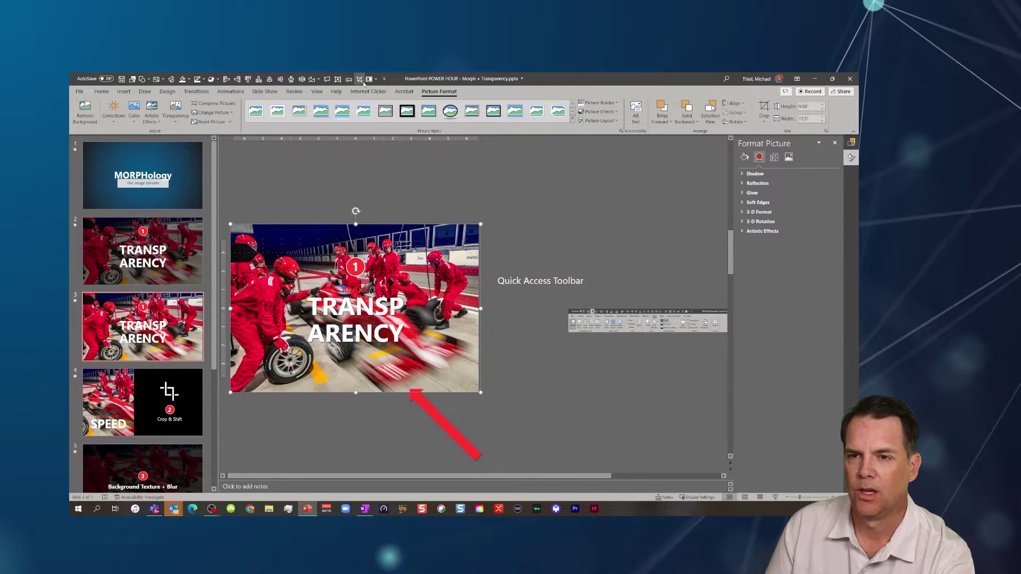
Crop the duplicated photo into a narrower panel and test resizing it with Shift+arrow keys.
left_click(360, 80)
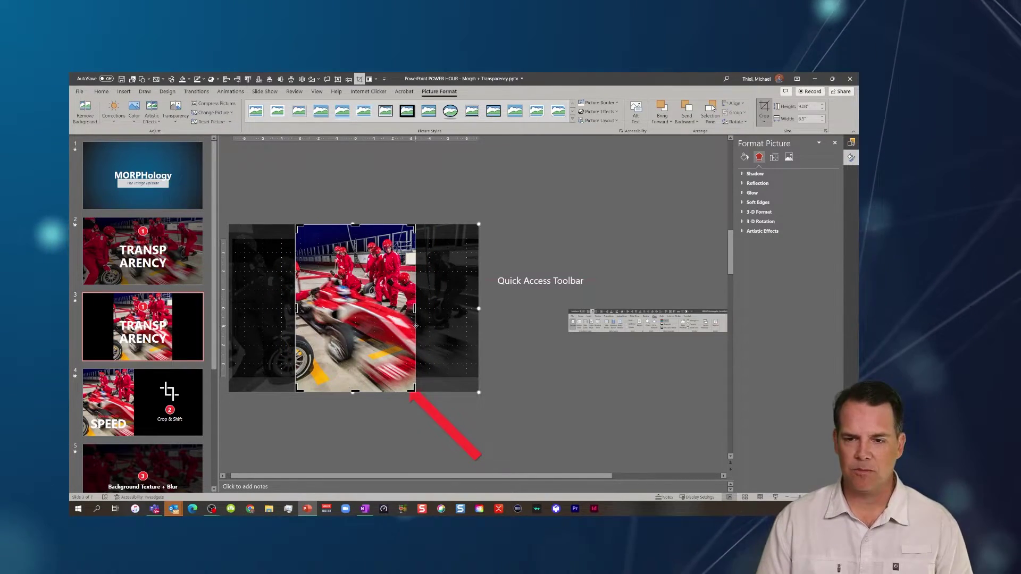
left_click(535, 341)
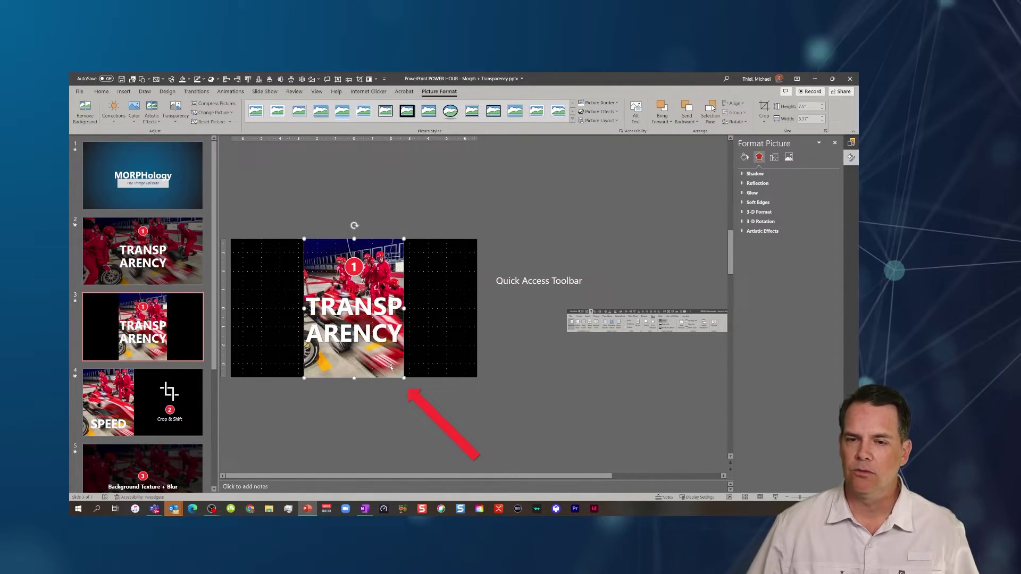
key("shift+Up")
key("shift+Up")
key("shift+Up")
key("shift+Up")
key("shift+Up")
key("shift+Up")
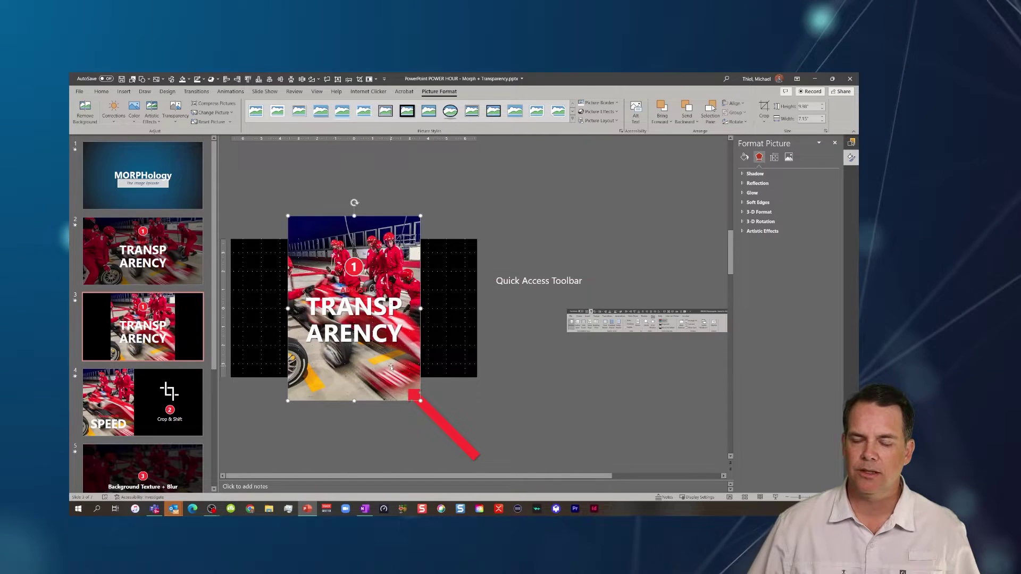
key("shift+Down")
key("shift+Down")
key("shift+Down")
key("shift+Down")
key("shift+Down")
key("shift+Down")
key("shift+Up")
key("shift+Up")
key("shift+Up")
key("shift+Up")
key("shift+Up")
key("shift+Up")
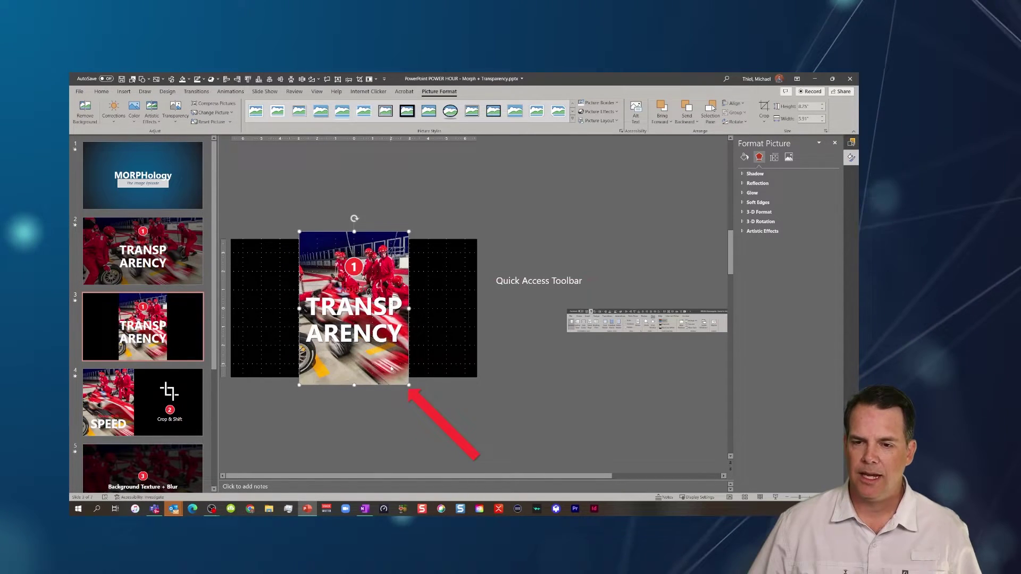
key("shift+Down")
key("shift+Down")
key("shift+Down")
key("shift+Down")
key("shift+Down")
key("shift+Down")
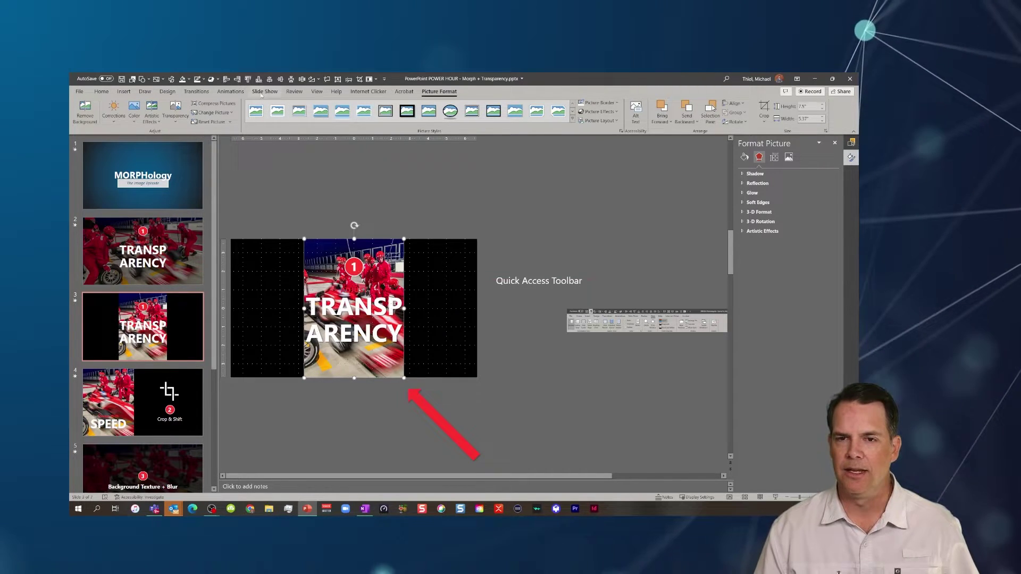
Align the cropped photo flush with the slide's left edge.
key("Escape")
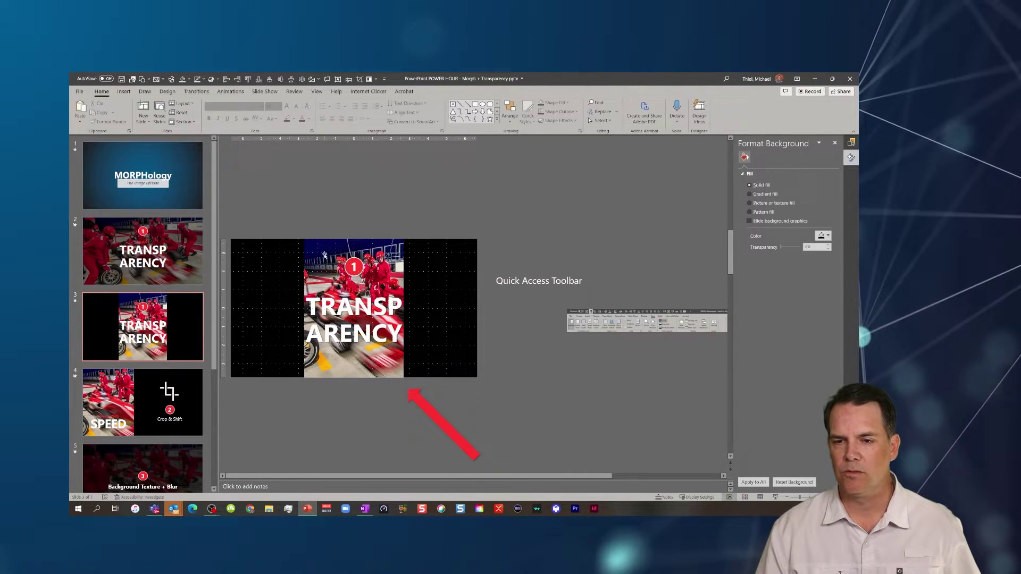
key("Tab")
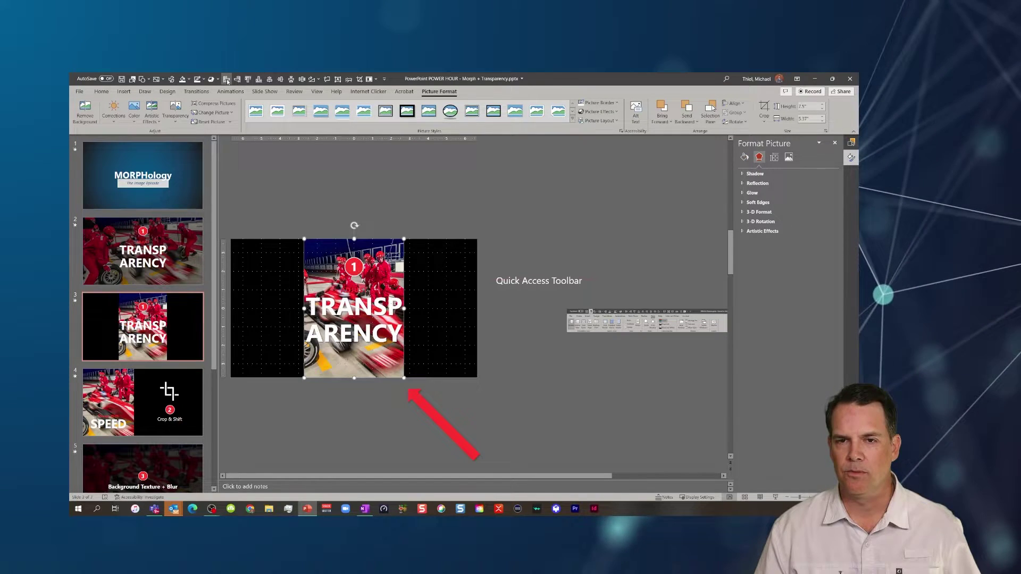
left_click(227, 80)
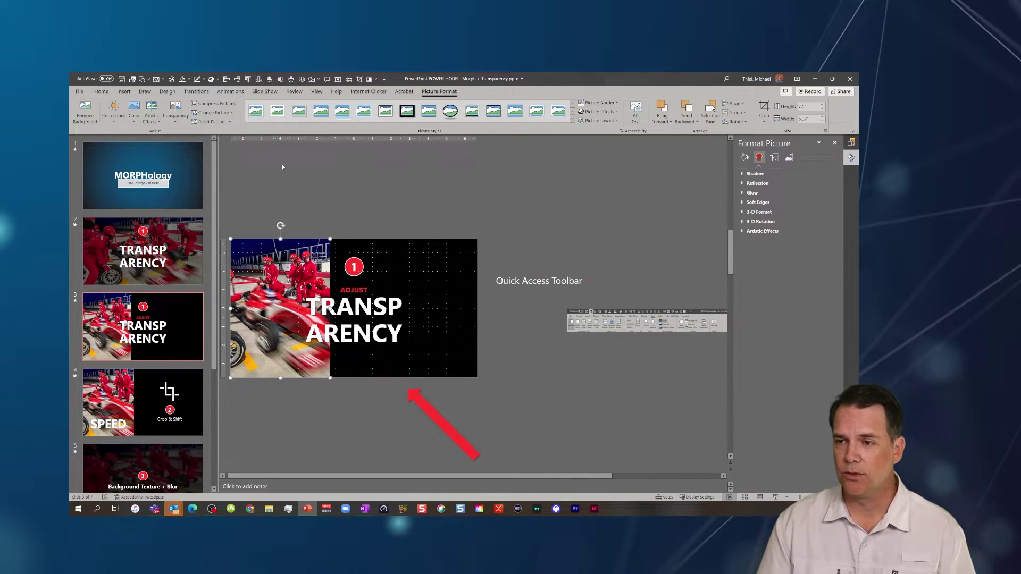
left_click(305, 201)
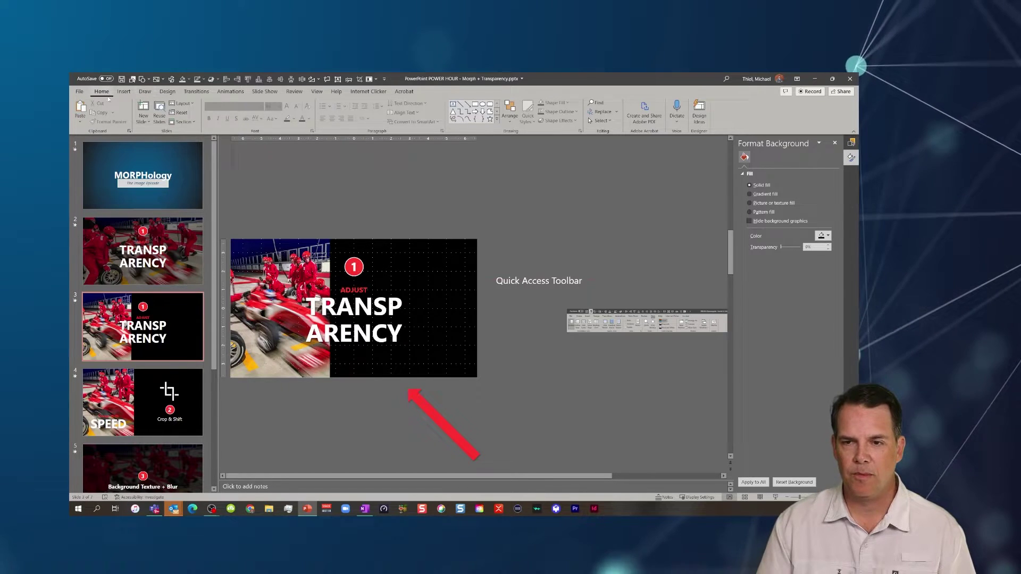
left_click(509, 113)
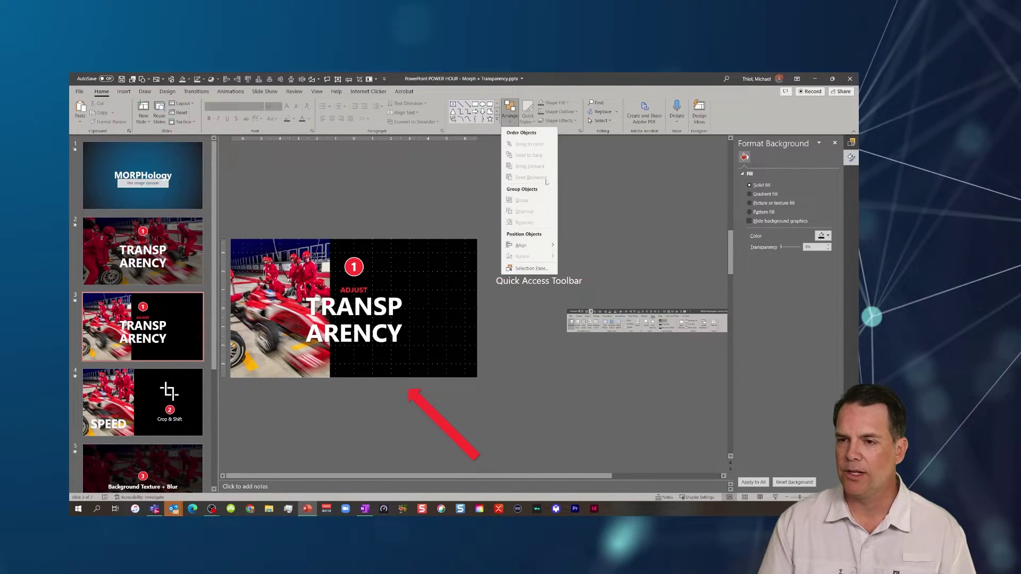
mouse_move(531, 248)
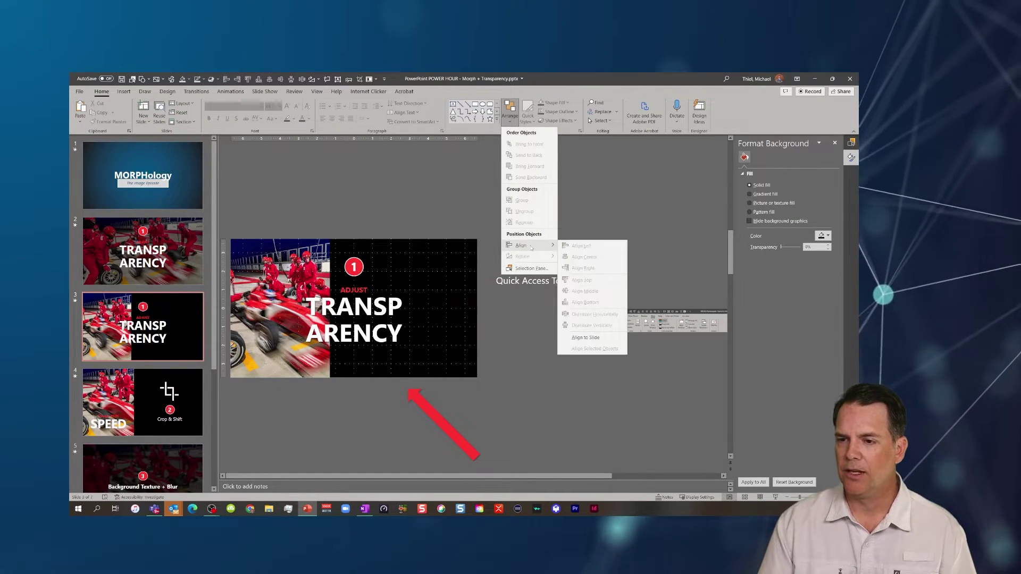
right_click(573, 248)
left_click(585, 217)
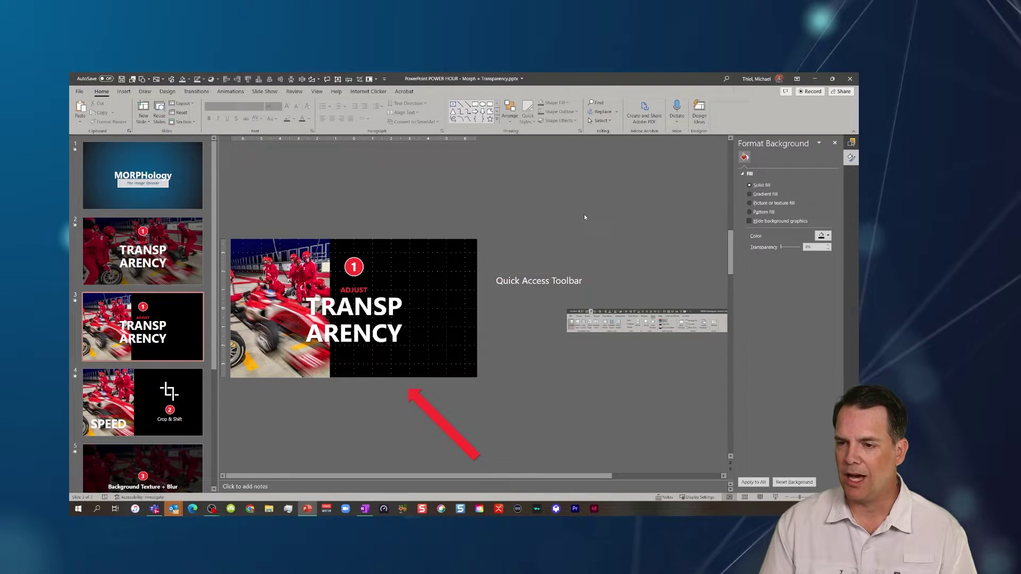
left_click(509, 112)
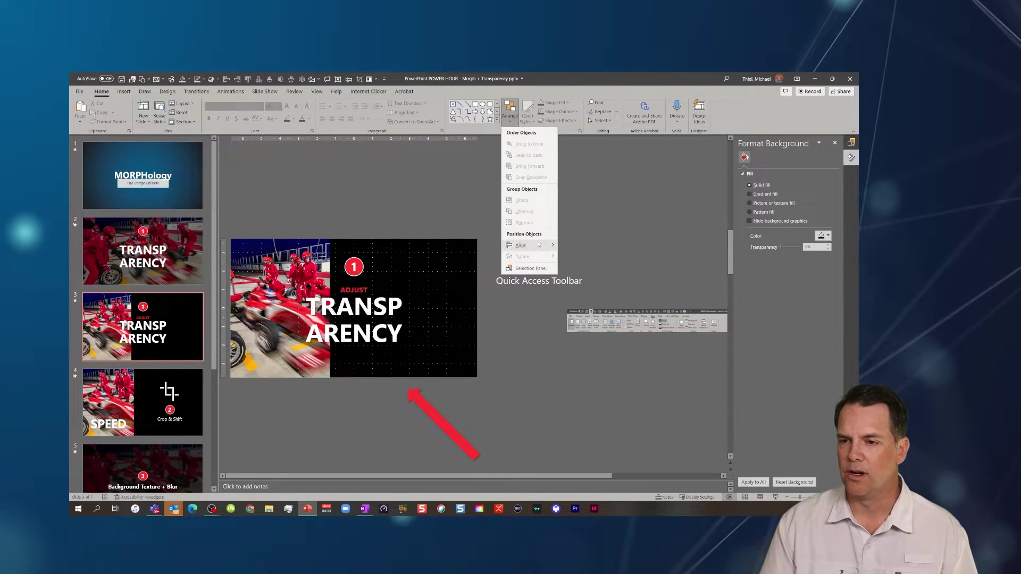
mouse_move(548, 246)
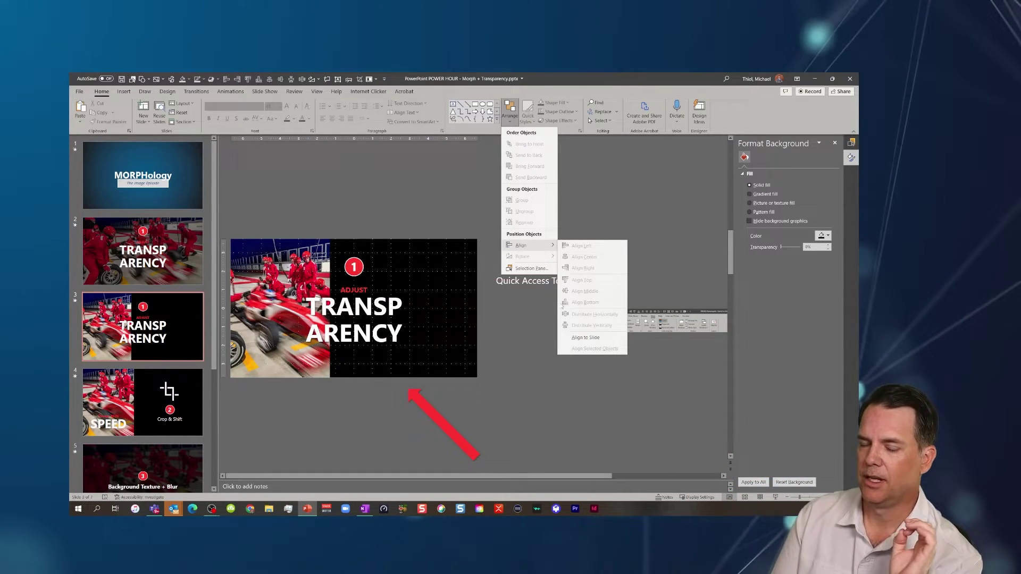
left_click(411, 198)
left_click(322, 254)
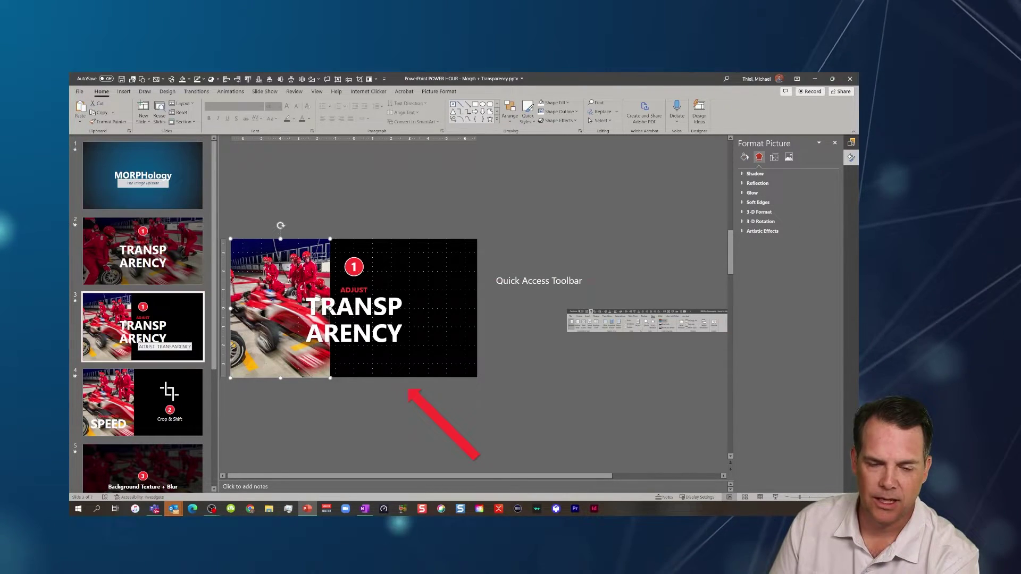
left_click(173, 337)
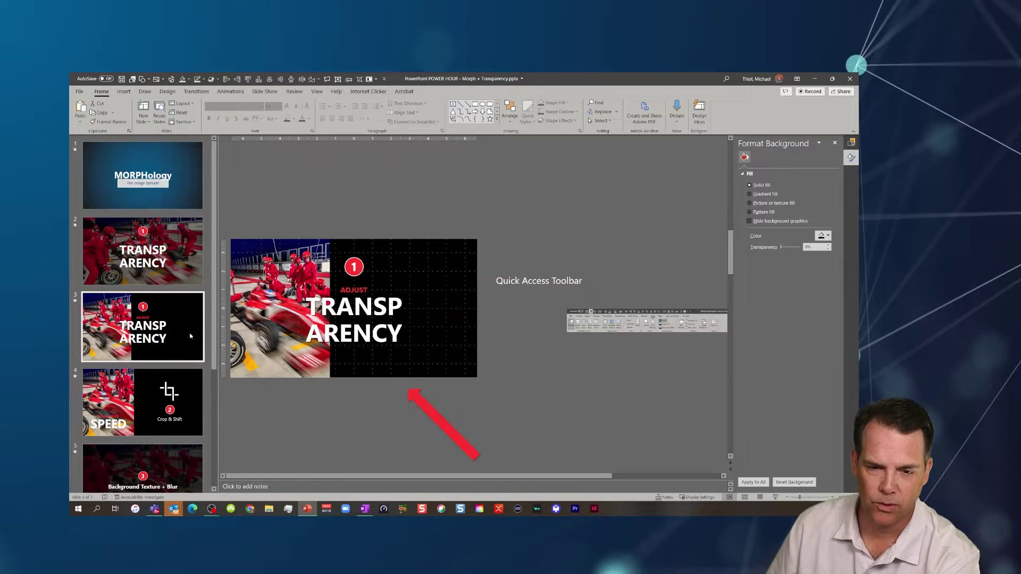
Delete the duplicate Transparency slide so Crop & Shift becomes slide 3, then view slide 2.
key("Delete")
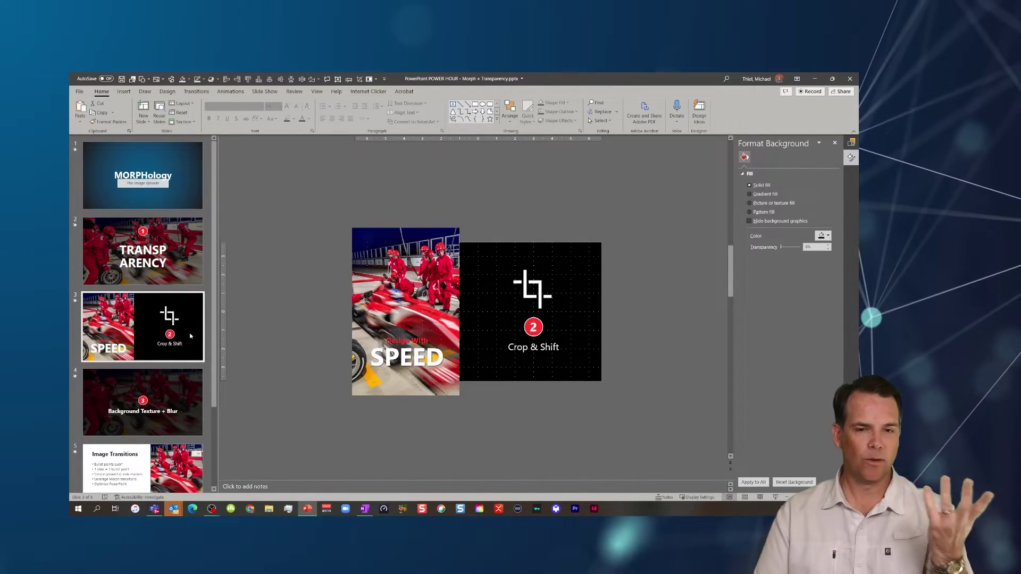
left_click(180, 278)
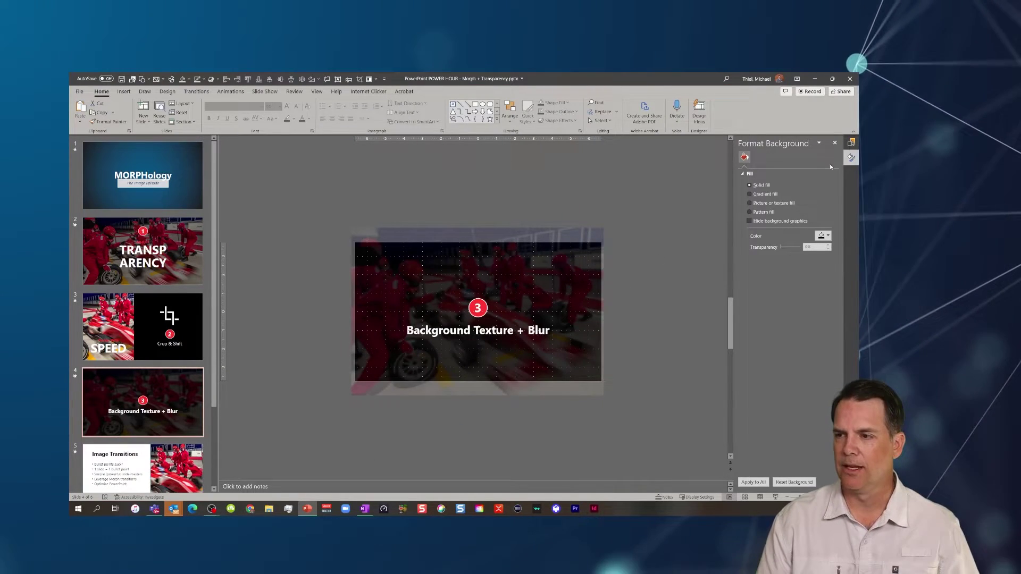
Show slide 4's object list with Oval 11, Title 7 and Picture 4 in the Selection Pane.
left_click(851, 142)
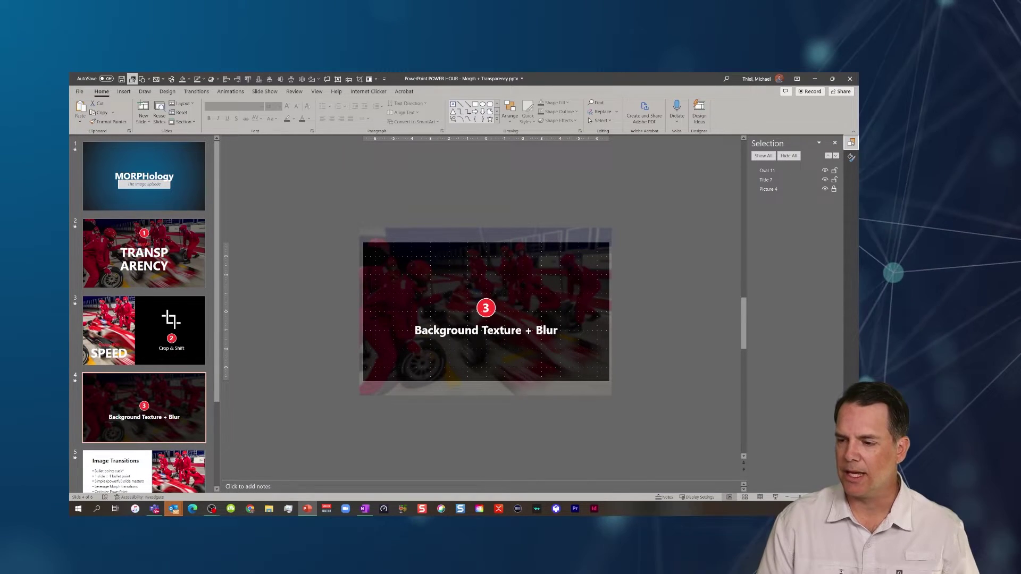
Lock Picture 4 in the Selection Pane and draw a test text box above the numbered circle.
scroll(286, 219, "up", 5)
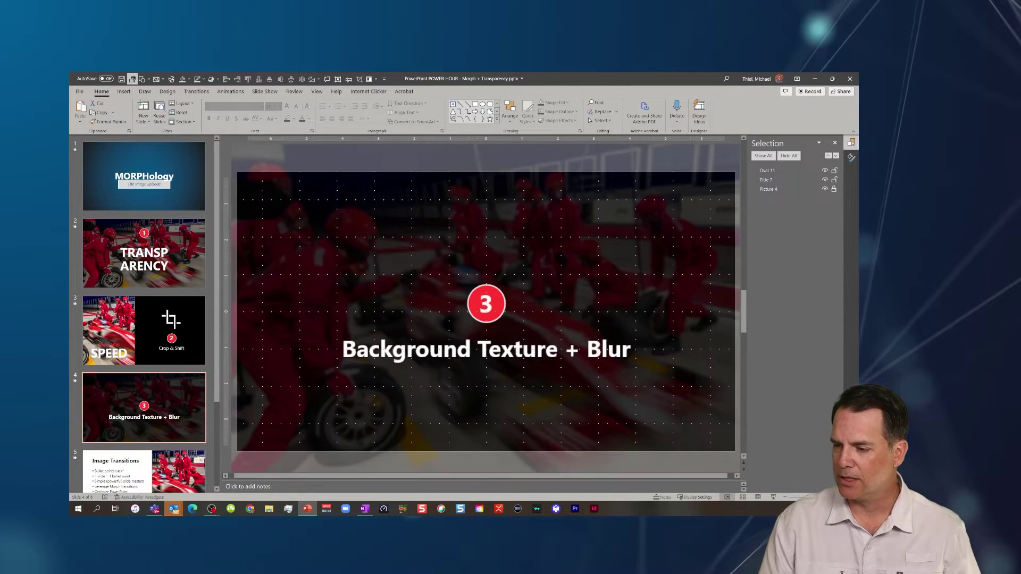
left_click(834, 190)
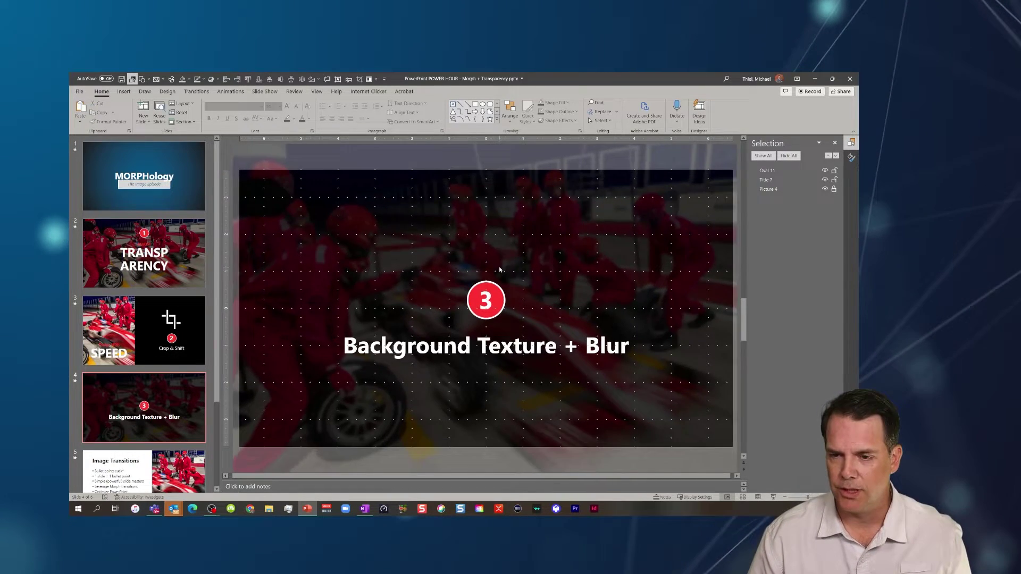
scroll(499, 267, "down", 2)
left_click(409, 196)
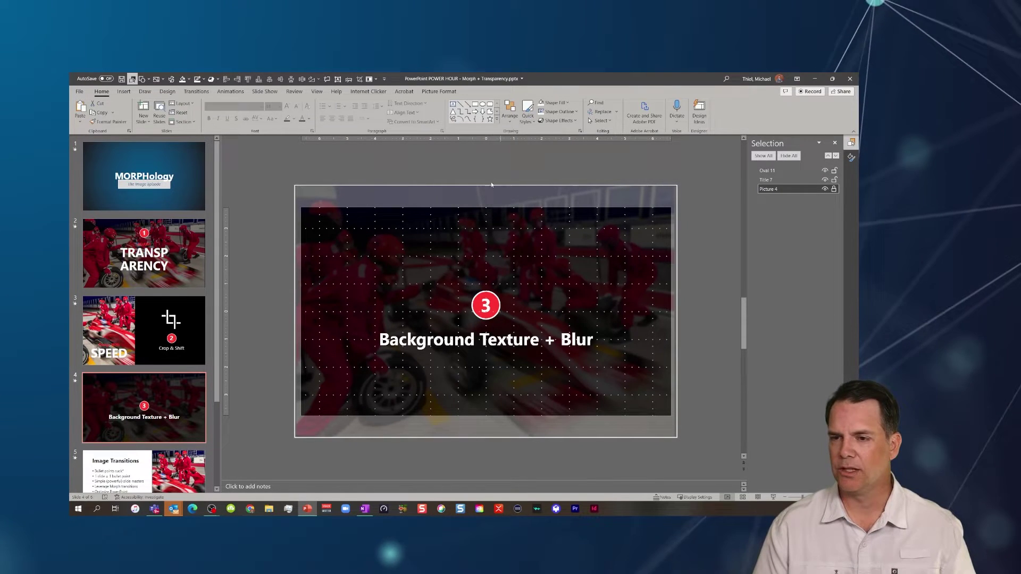
left_click(249, 311)
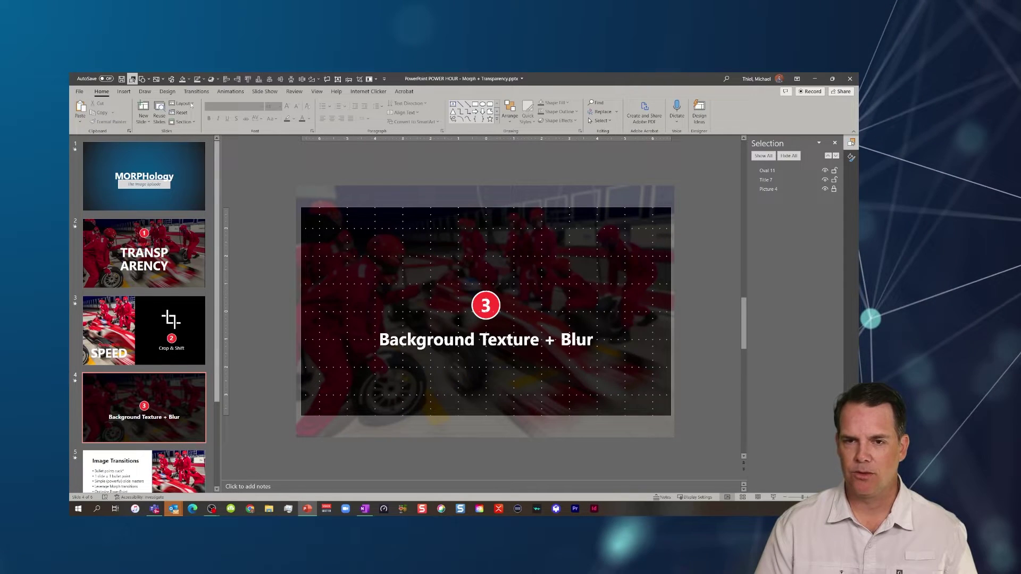
left_click(338, 79)
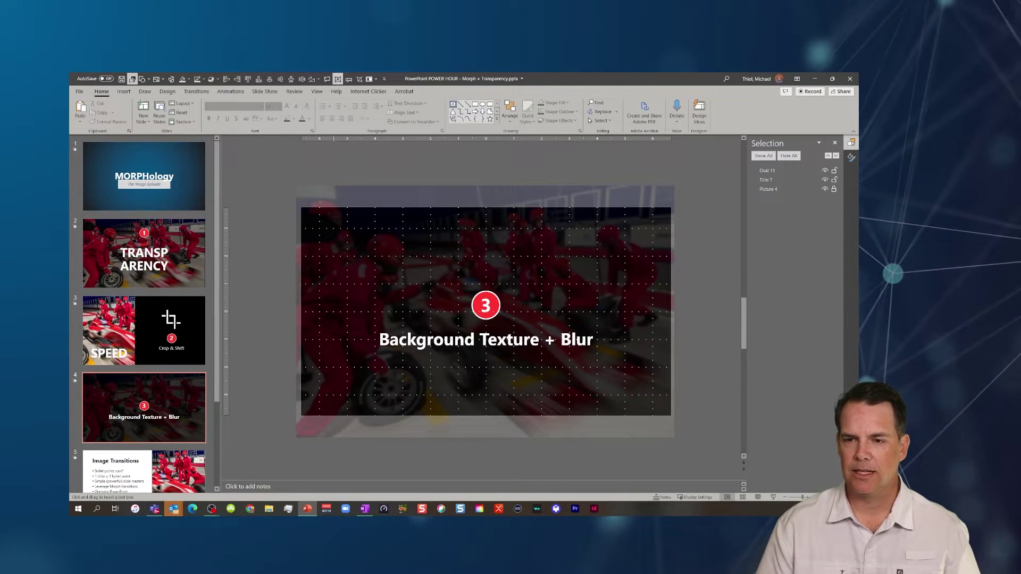
left_click_drag(333, 237, 451, 254)
Type 'ddd' in the test box and nudge it, then try moving the unlocked Picture 4 and undo it.
type("ddd")
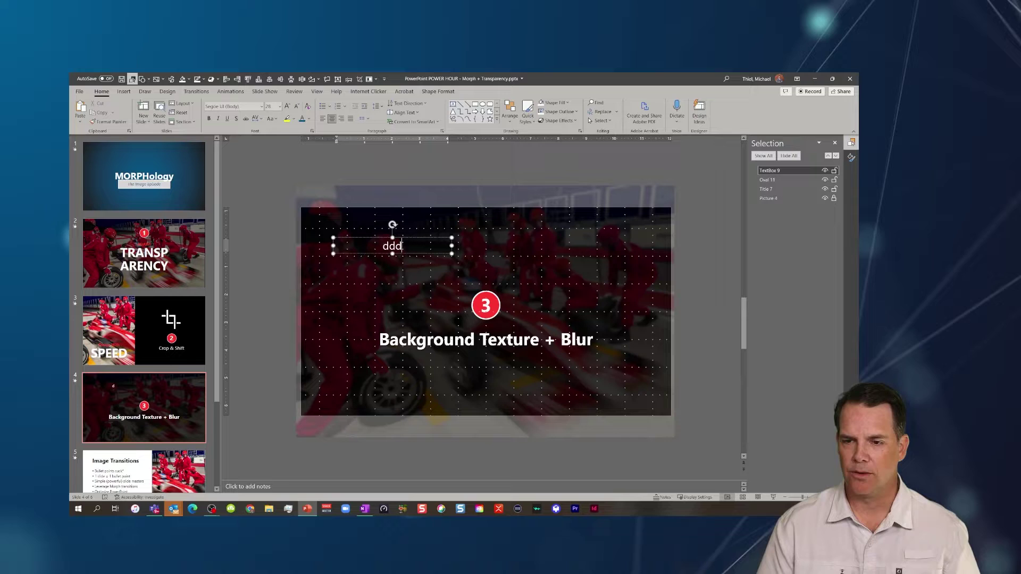
left_click_drag(445, 259, 521, 272)
left_click(371, 423)
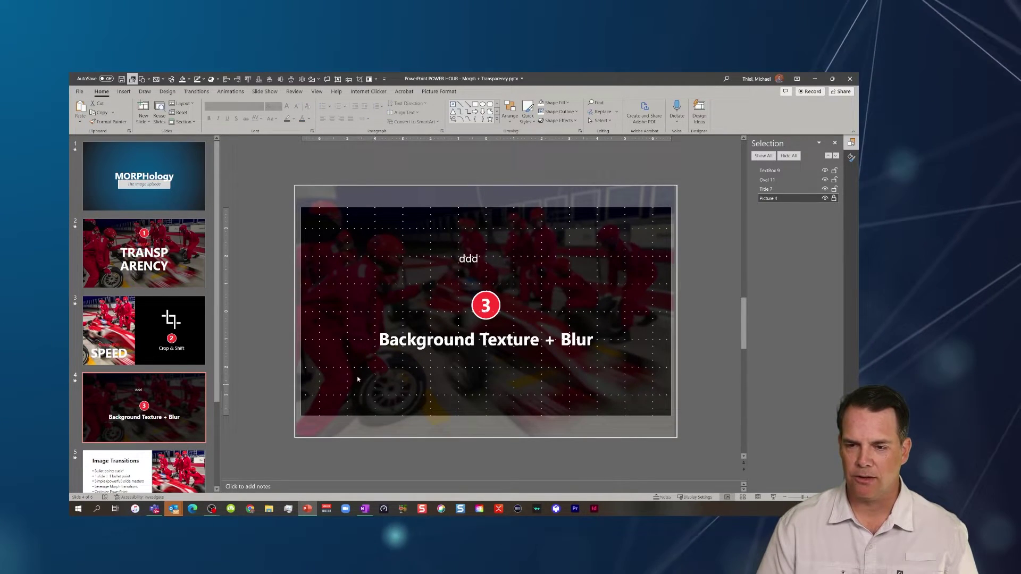
left_click(835, 199)
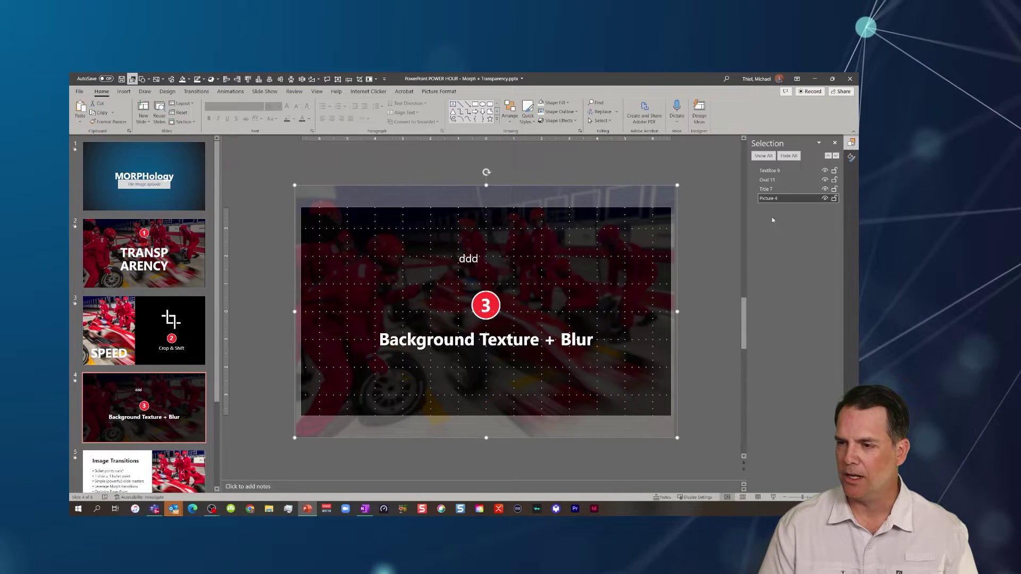
left_click_drag(383, 234, 322, 270)
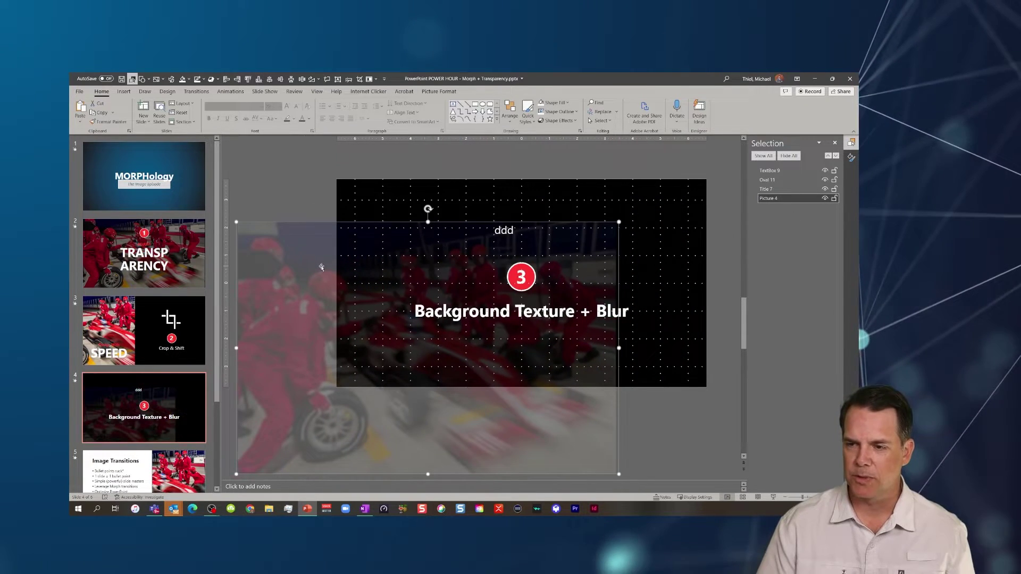
key("ctrl+z")
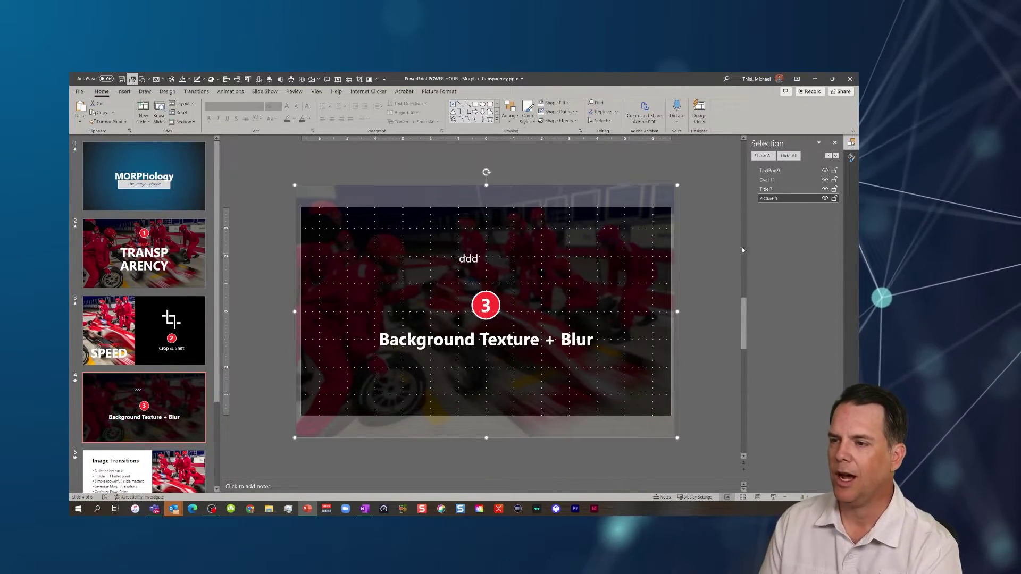
Relock Picture 4 and delete the 'ddd' test text box.
left_click(835, 199)
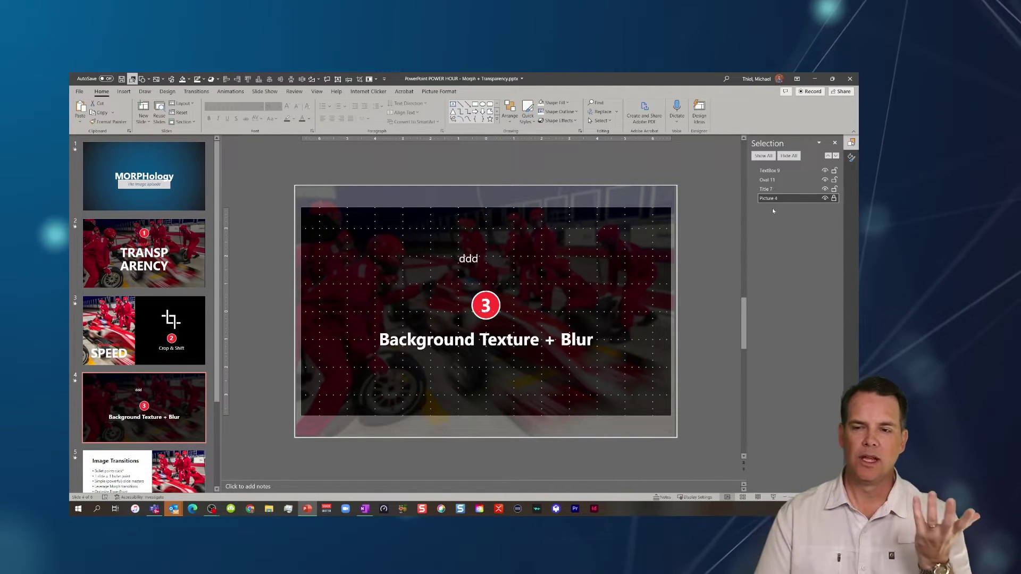
left_click(481, 254)
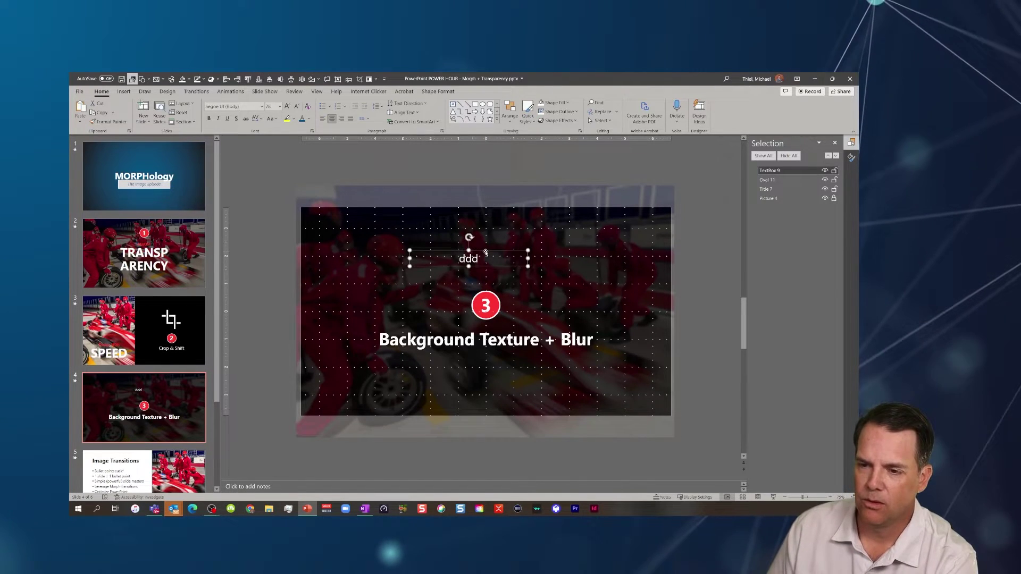
key("Delete")
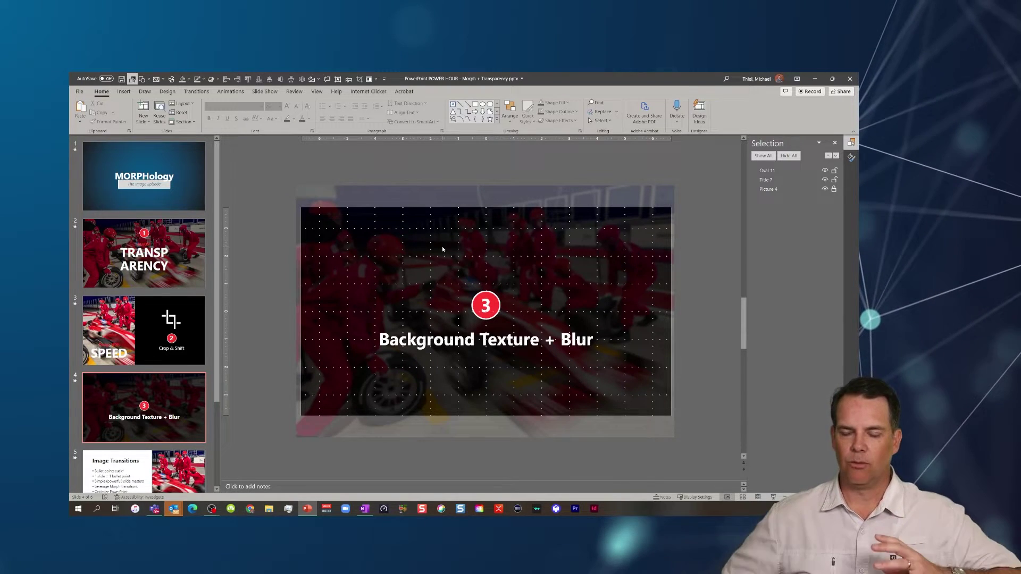
Unlock the pit-crew photo, apply a transparency preset, and review its blur artistic effect.
left_click(835, 190)
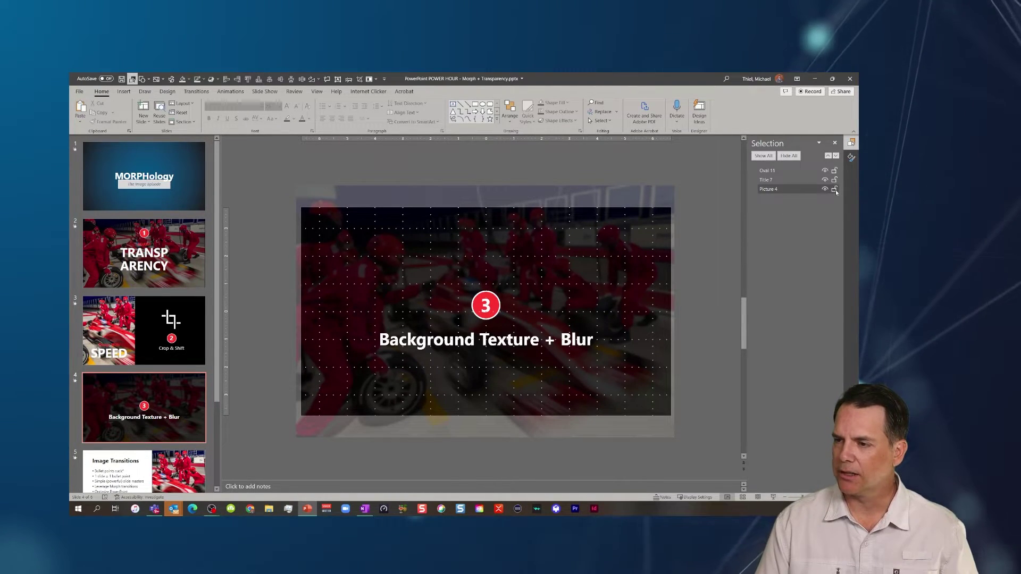
left_click(516, 195)
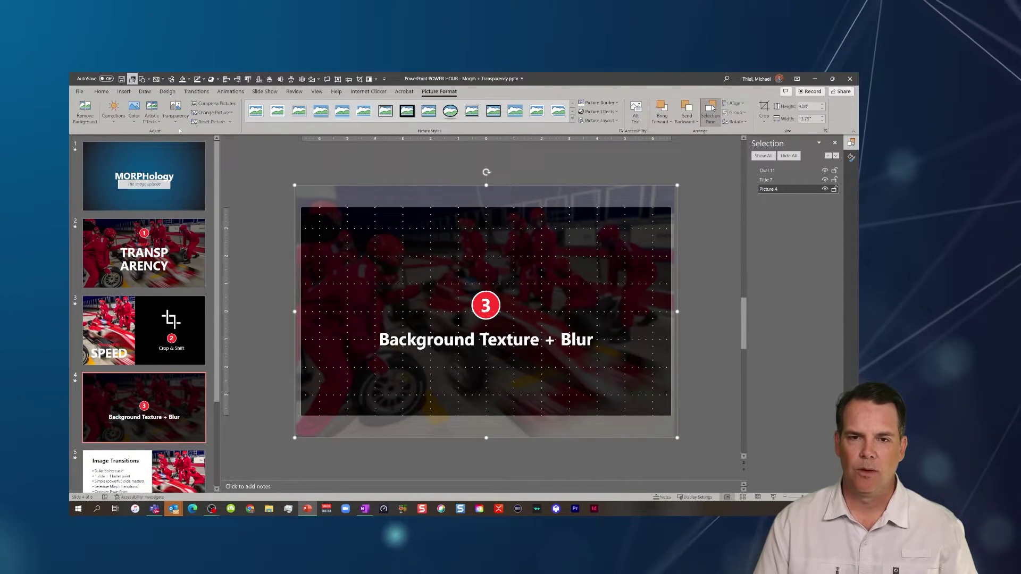
left_click(175, 123)
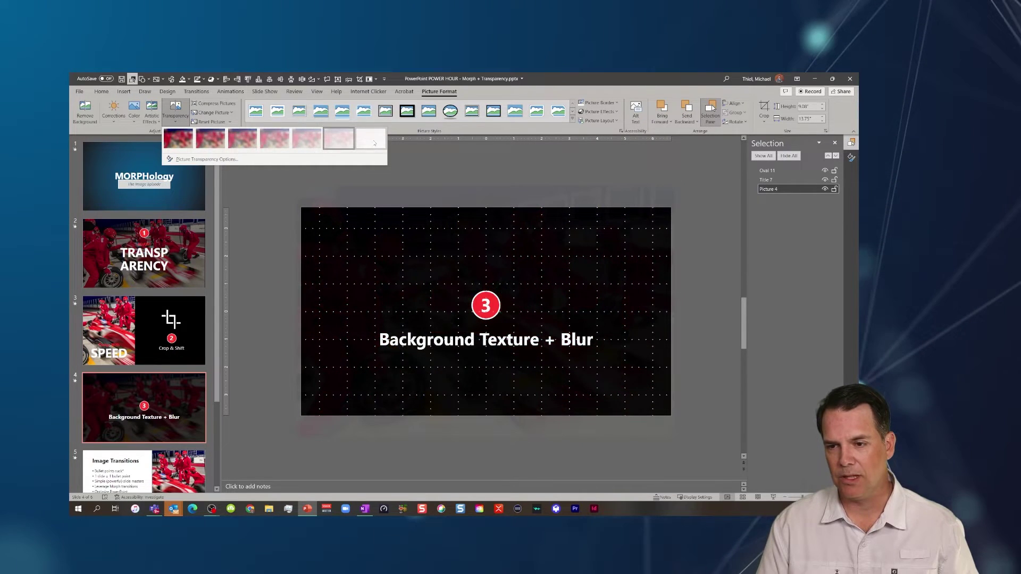
left_click(333, 139)
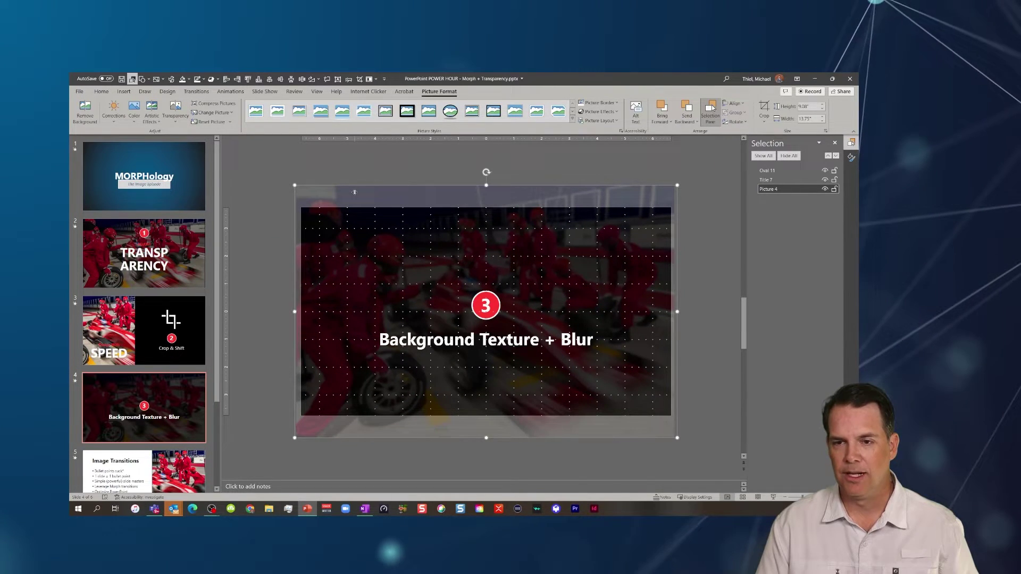
left_click(152, 116)
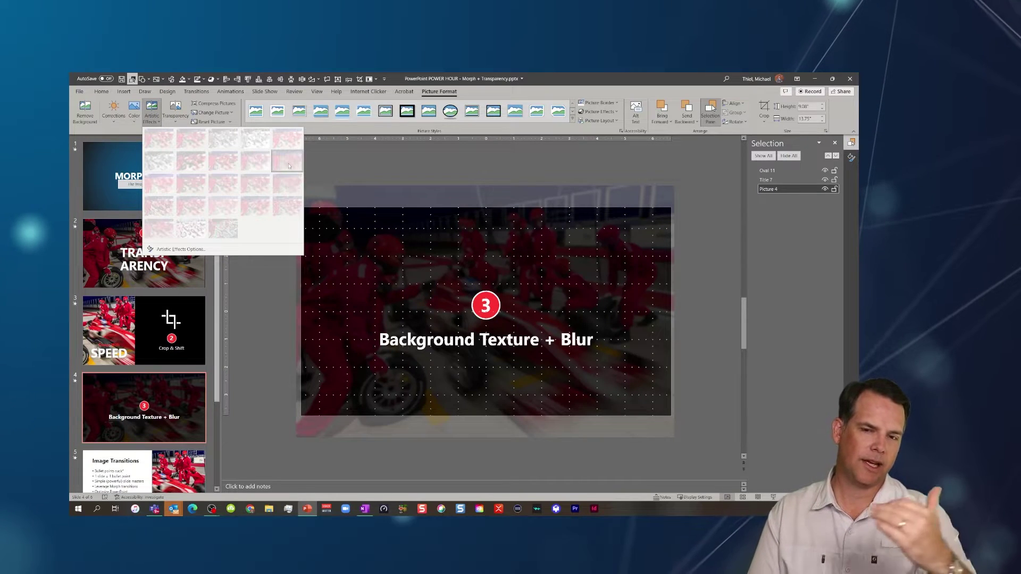
left_click(289, 166)
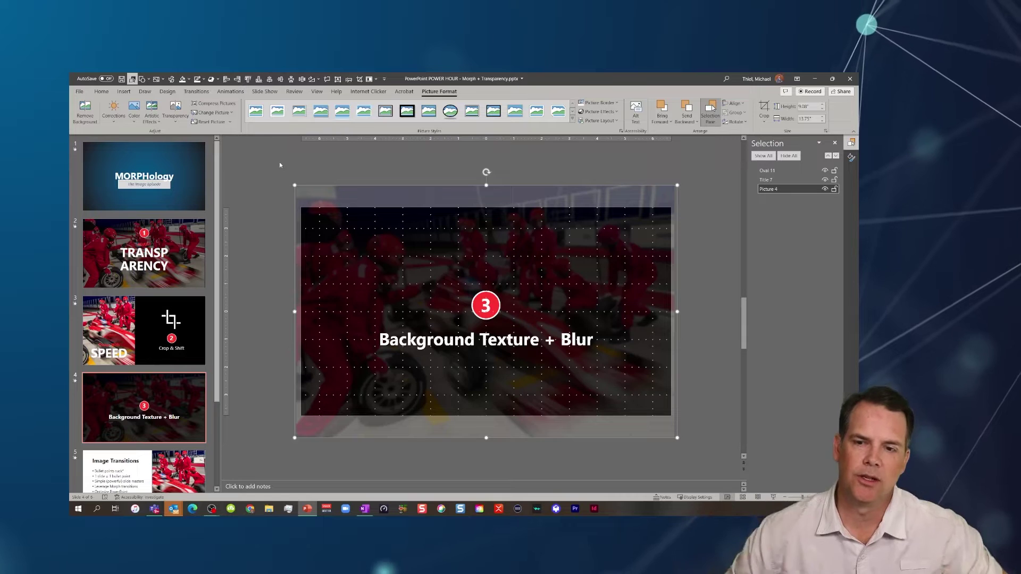
left_click(177, 121)
left_click(178, 138)
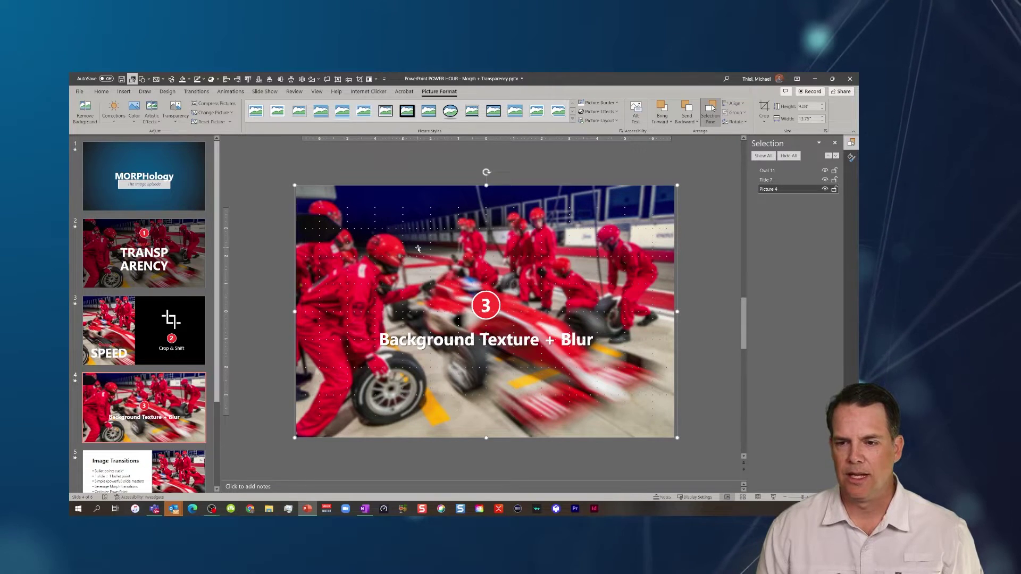
left_click(178, 121)
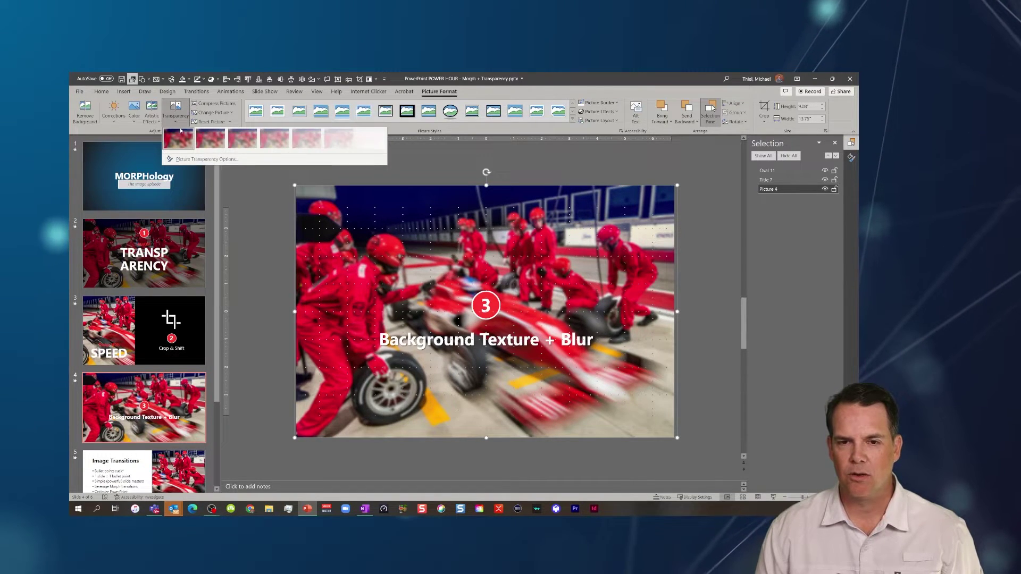
left_click(151, 118)
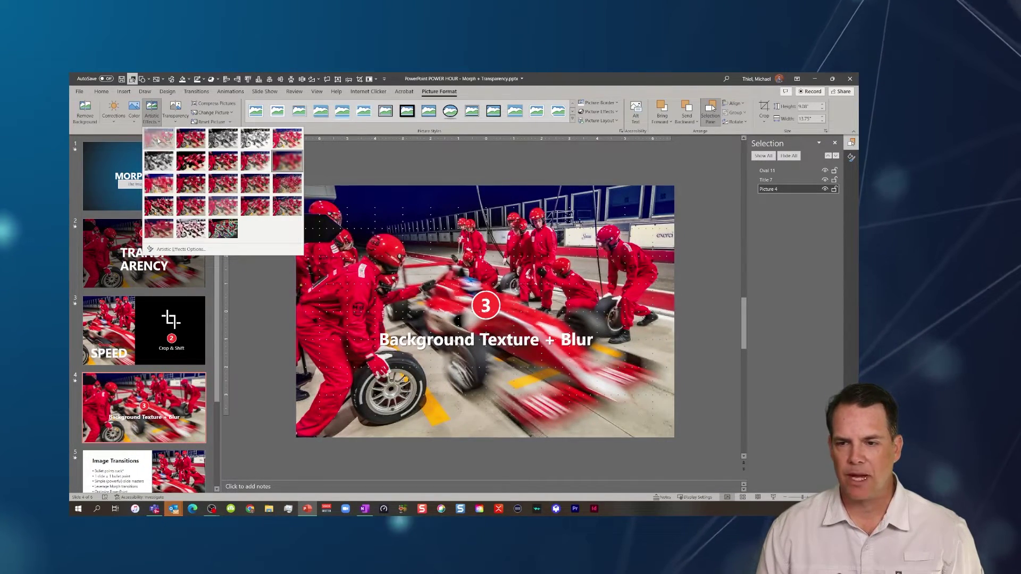
left_click(157, 137)
left_click(263, 288)
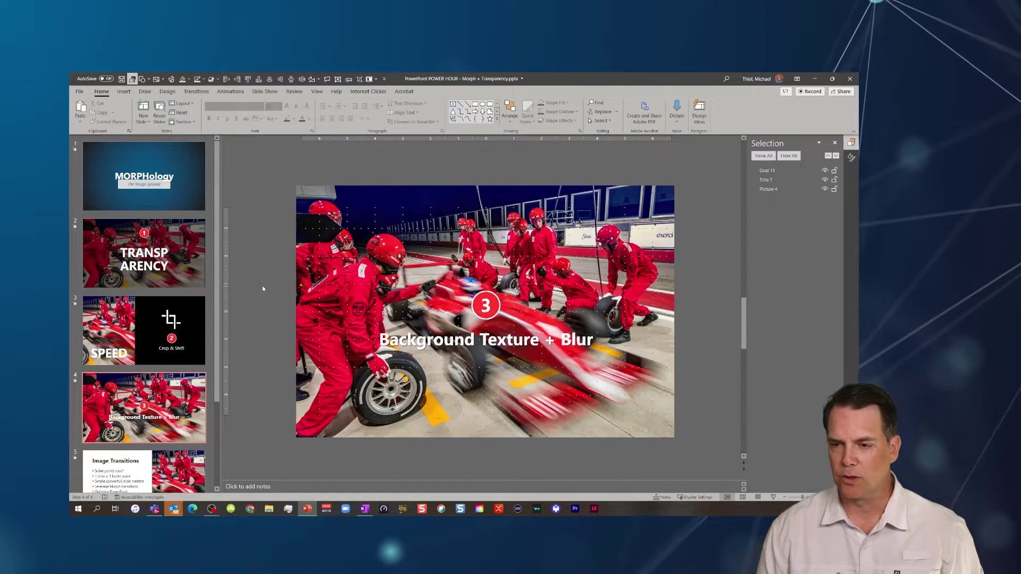
left_click(367, 230)
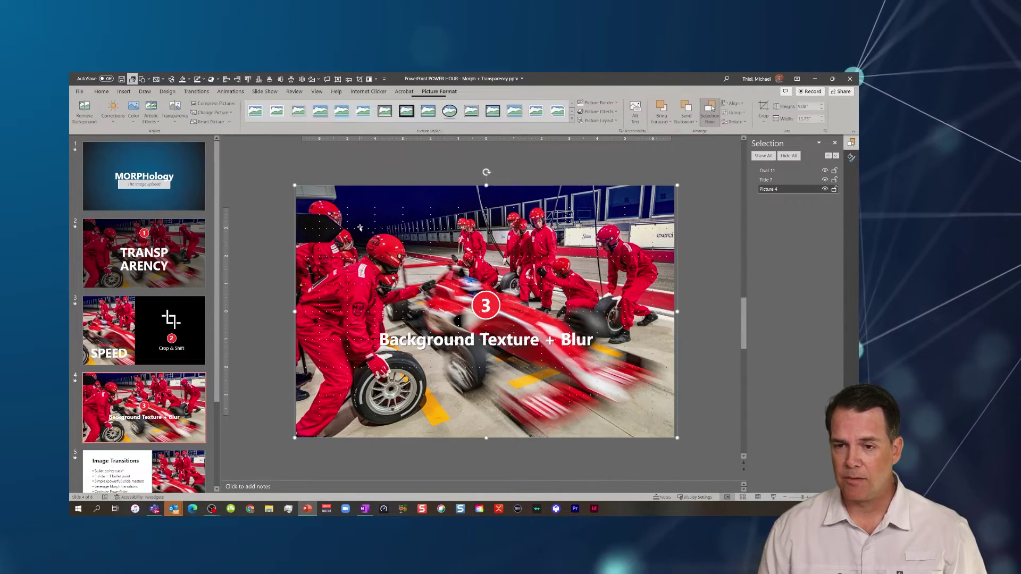
left_click(152, 118)
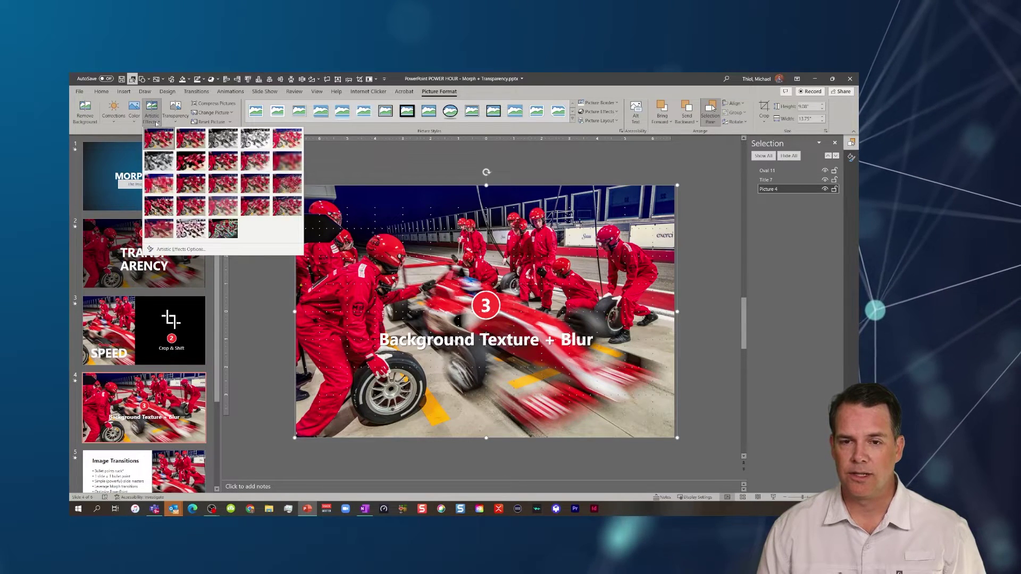
left_click(285, 164)
left_click(181, 121)
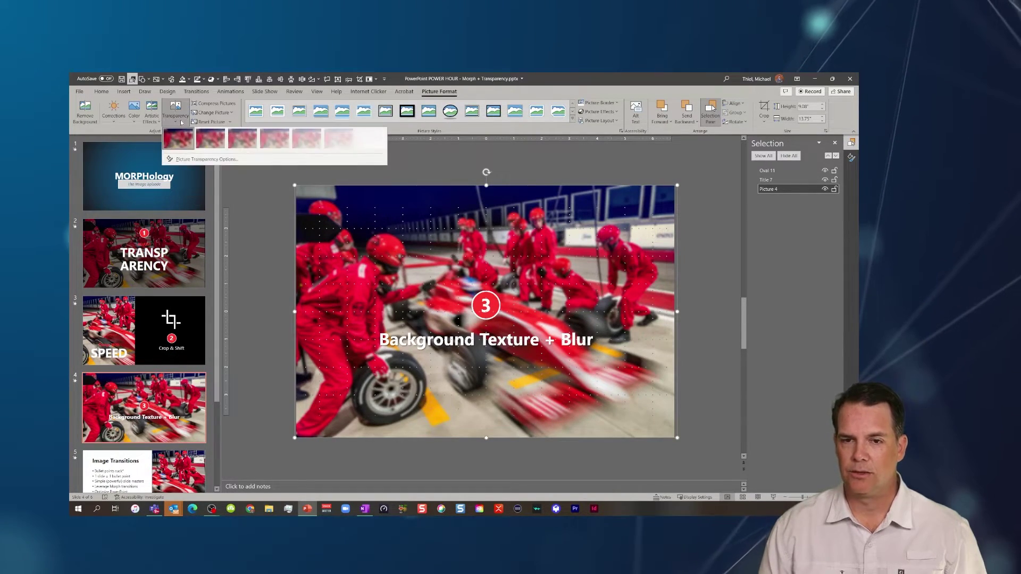
left_click(278, 146)
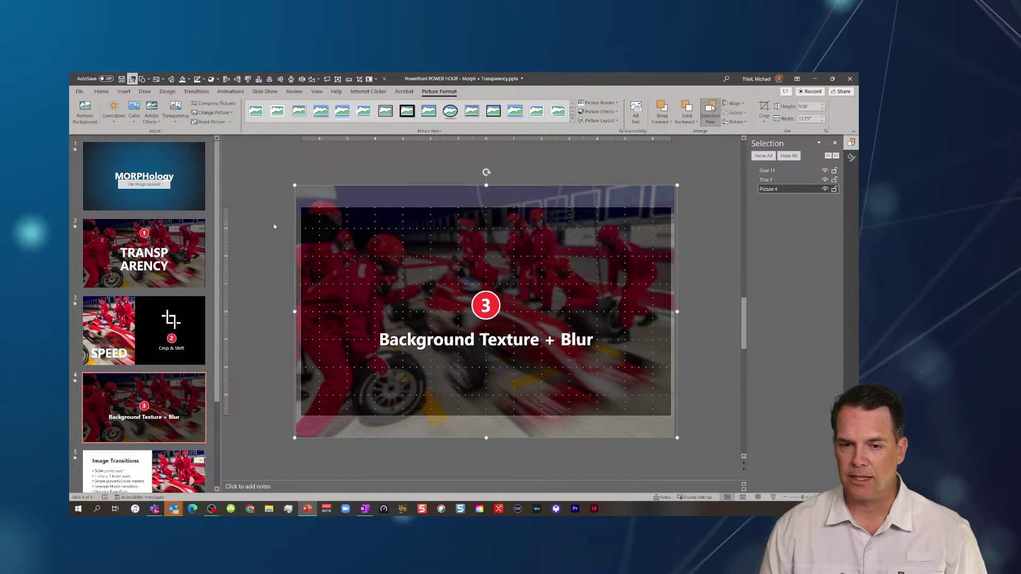
left_click(255, 230)
left_click(182, 322)
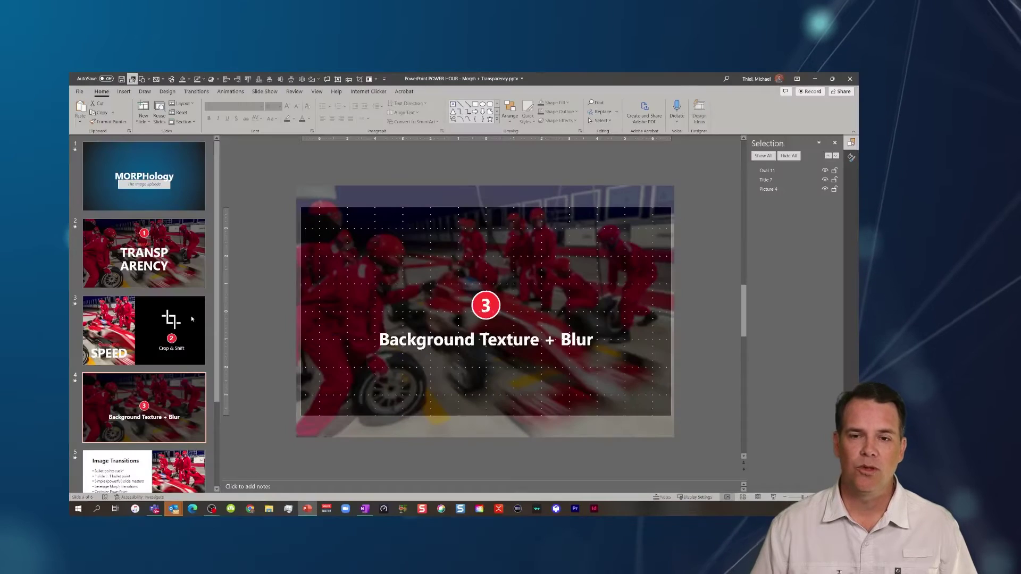
Apply the most transparent preset to slide 4's background photo.
left_click(500, 202)
double_click(500, 202)
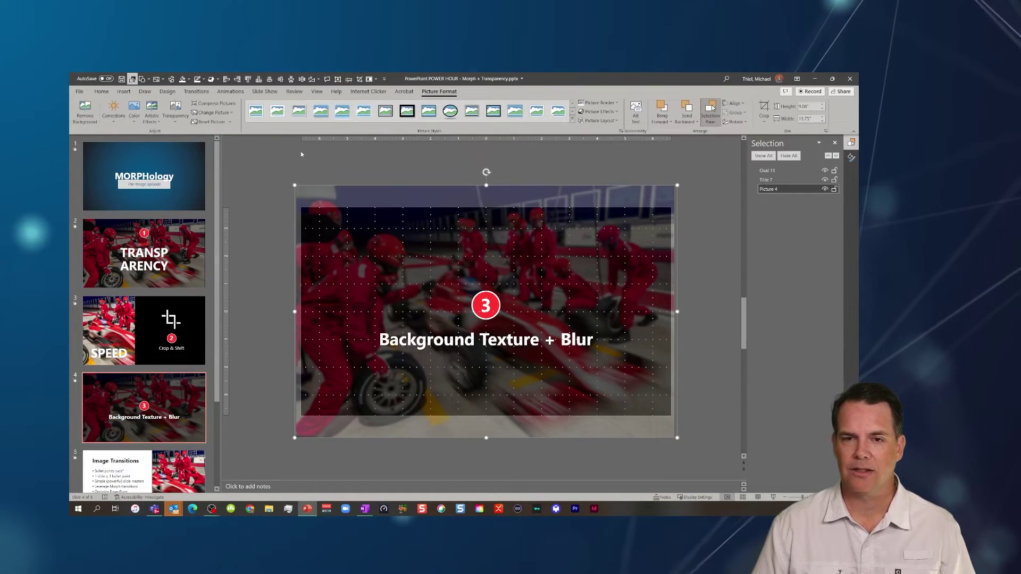
left_click(176, 113)
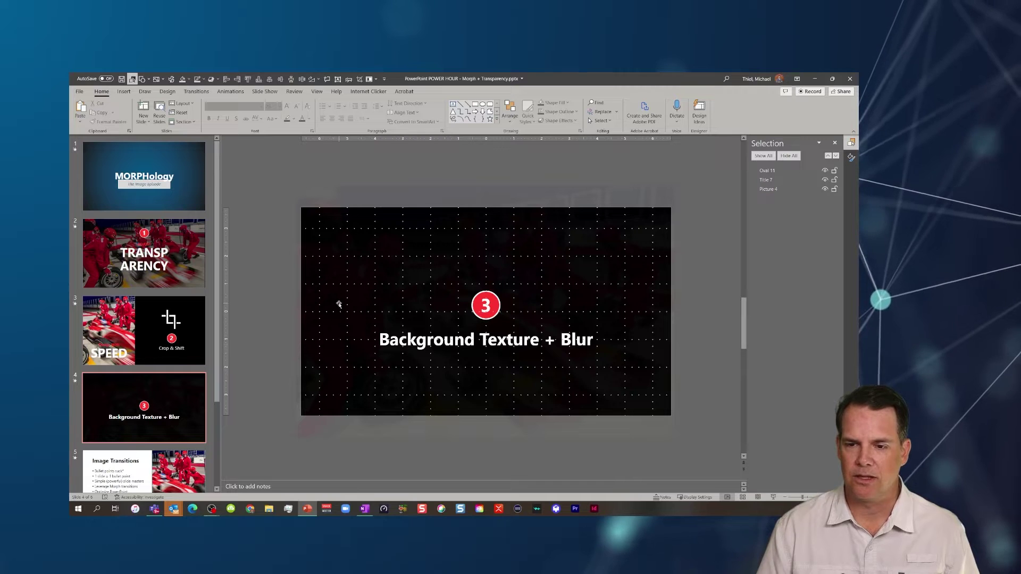
Set the photo's transparency to 75% in the Format Picture pane.
left_click(343, 200)
right_click(343, 201)
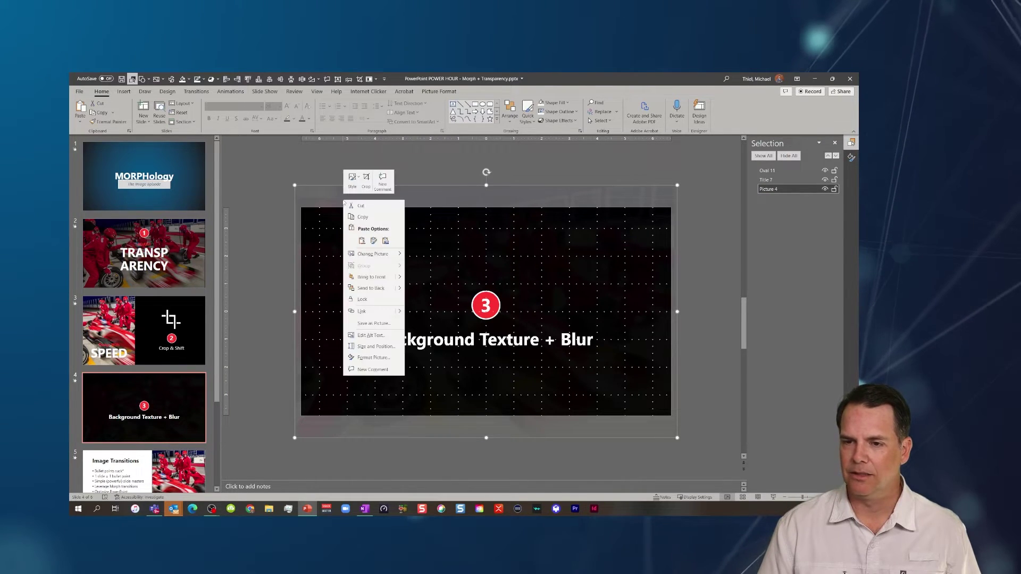
left_click(359, 357)
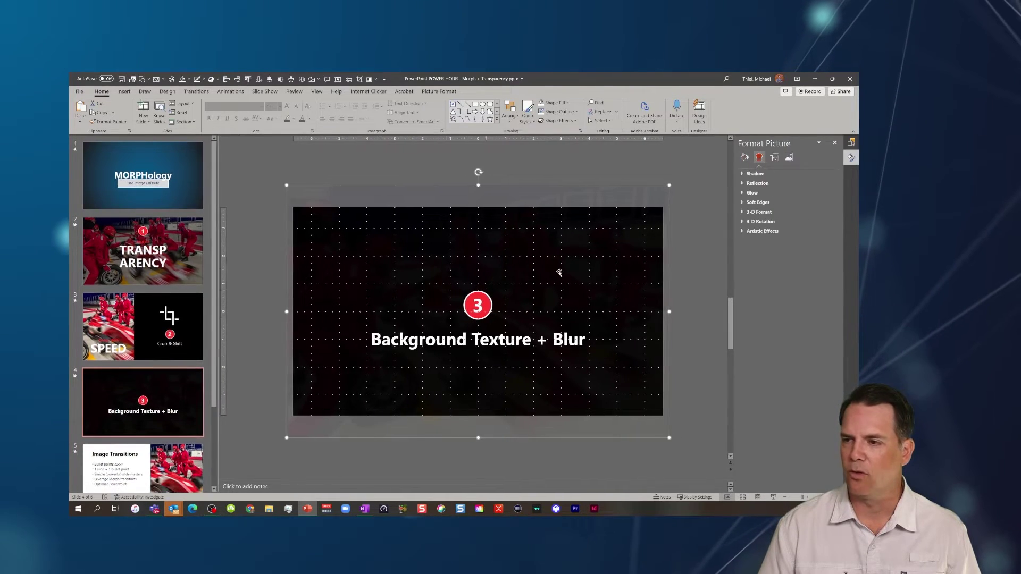
left_click(789, 157)
left_click(769, 192)
left_click_drag(801, 214, 795, 214)
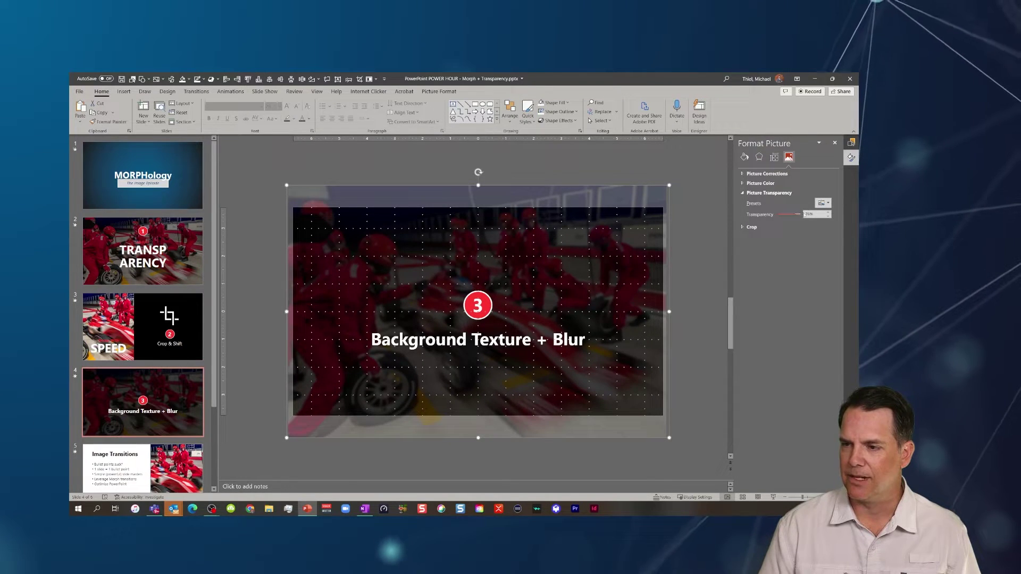
type("75")
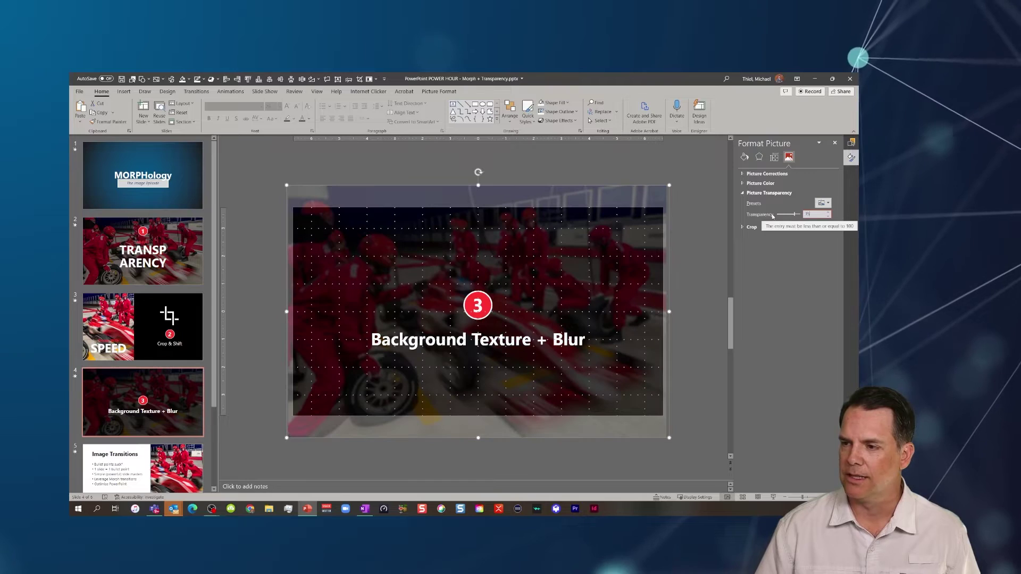
Deselect the photo so the Format Background settings appear.
left_click(268, 377)
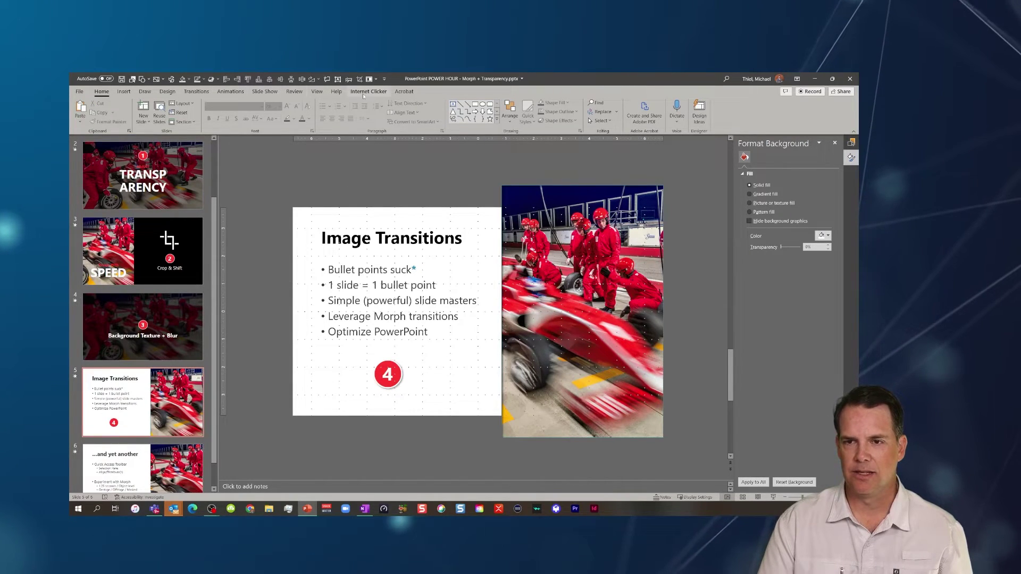
left_click(316, 91)
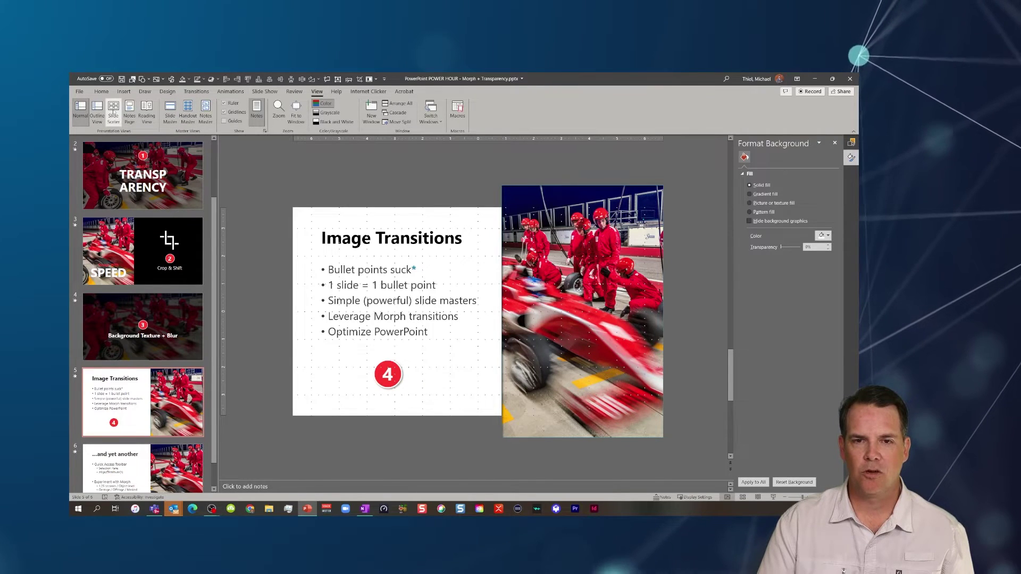
left_click(171, 111)
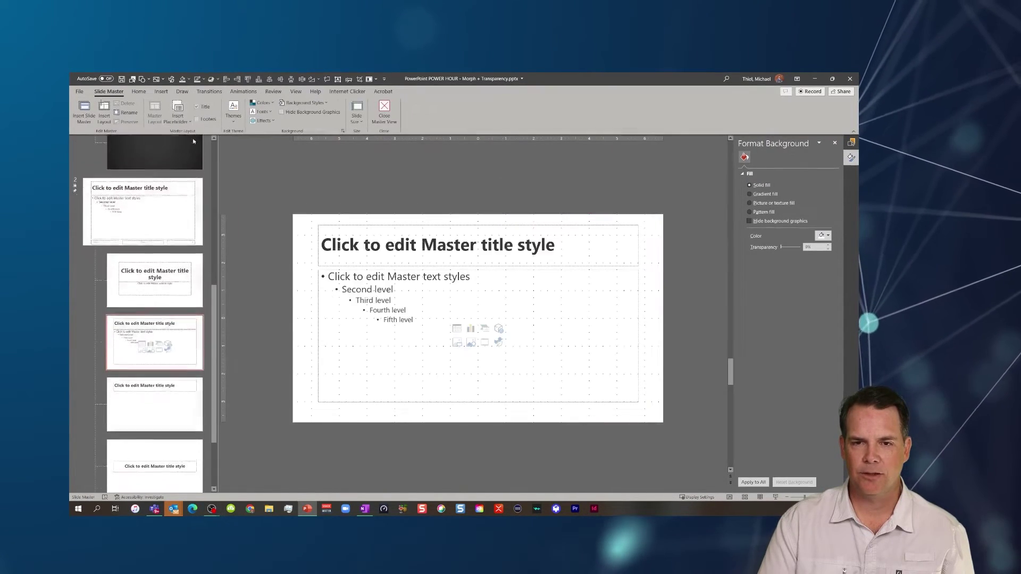
scroll(176, 187, "up", 5)
left_click(172, 189)
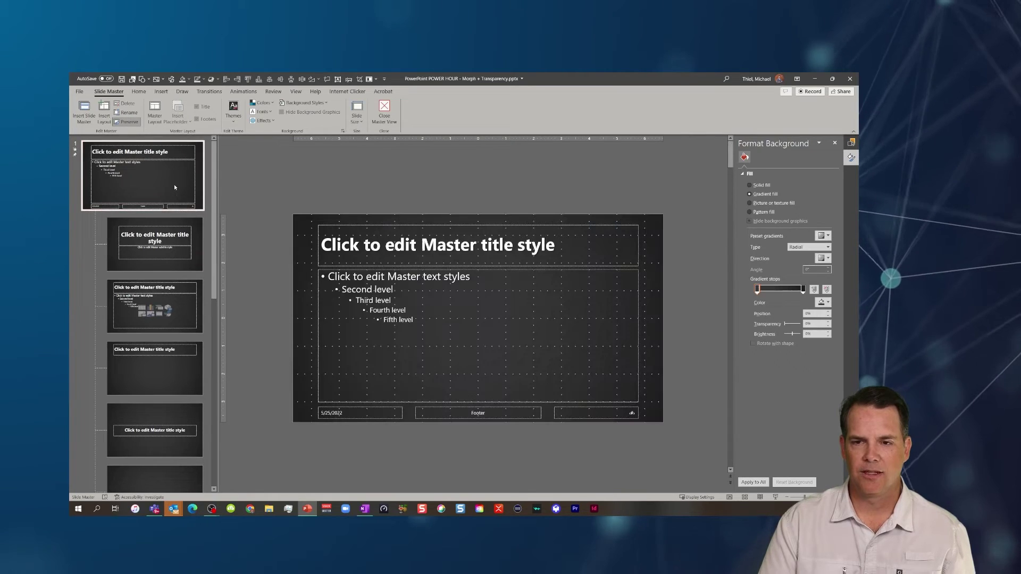
scroll(174, 184, "down", 5)
left_click(167, 180)
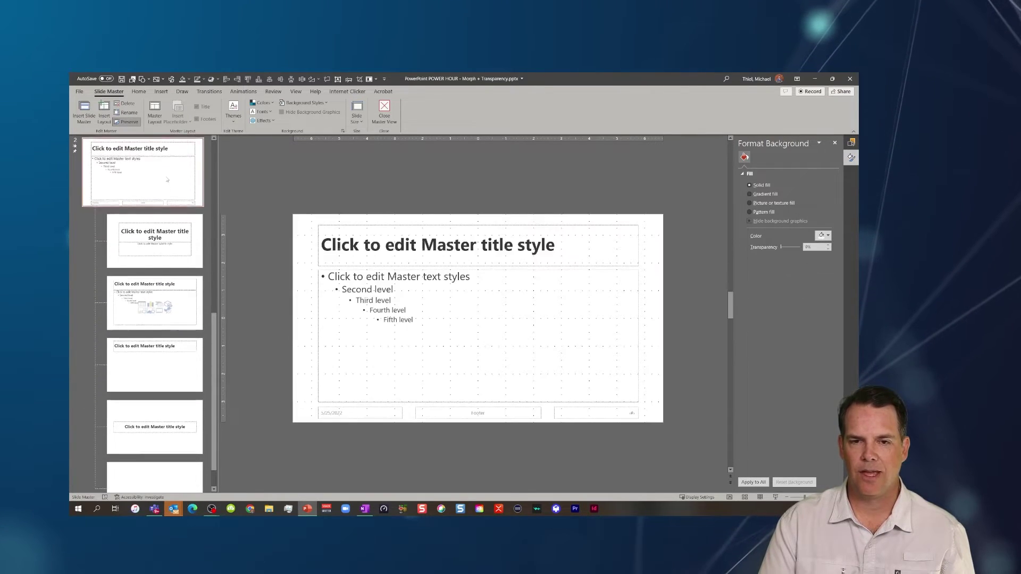
scroll(167, 180, "up", 5)
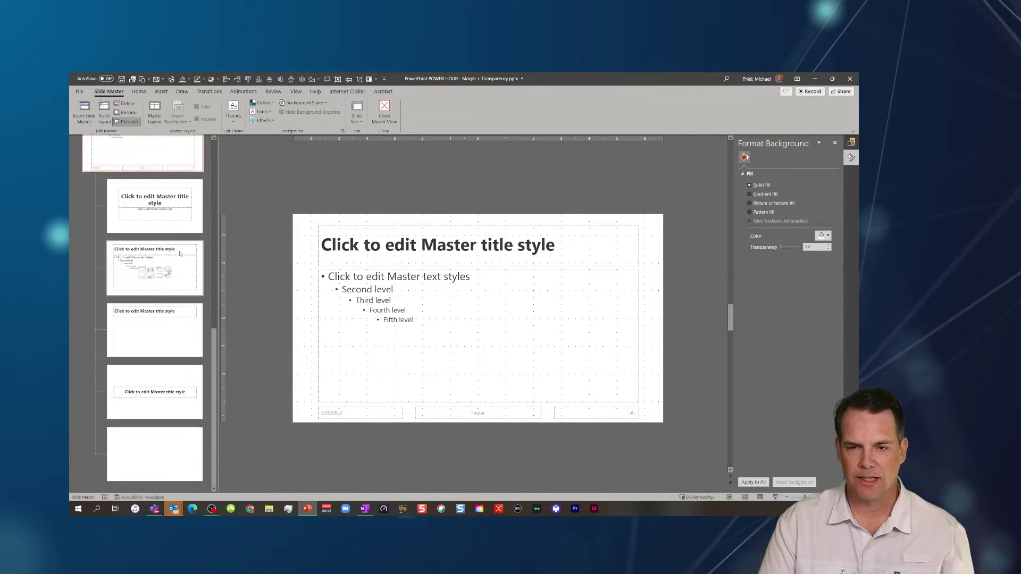
left_click(384, 111)
Check slide 5's layout choices, dismiss them, and return to slide 4.
scroll(177, 324, "down", 1)
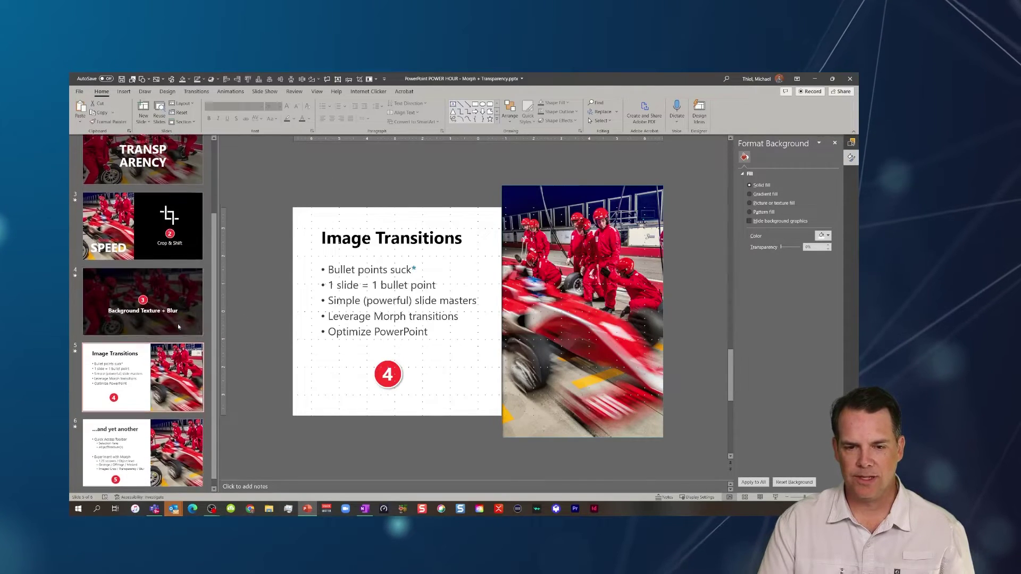
right_click(132, 375)
mouse_move(166, 300)
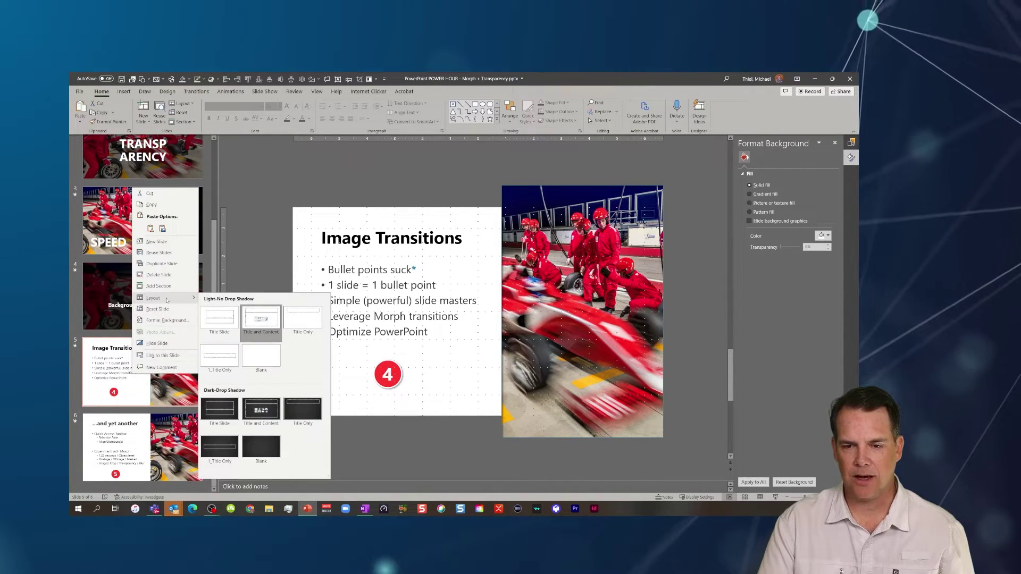
left_click(273, 315)
left_click(172, 311)
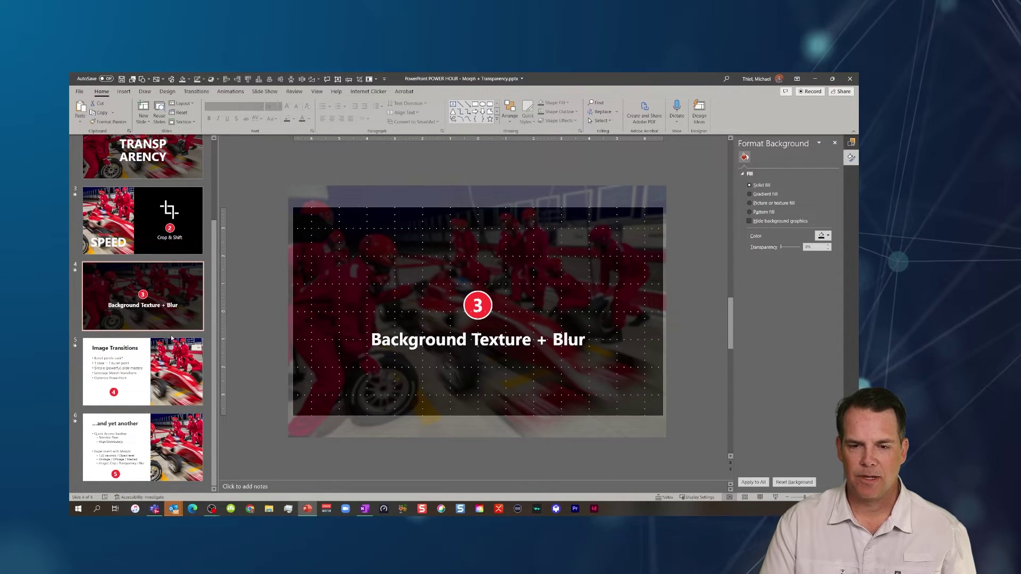
Insert a new slide after slide 4 with the light Title and Content layout.
left_click(172, 335)
key("Return")
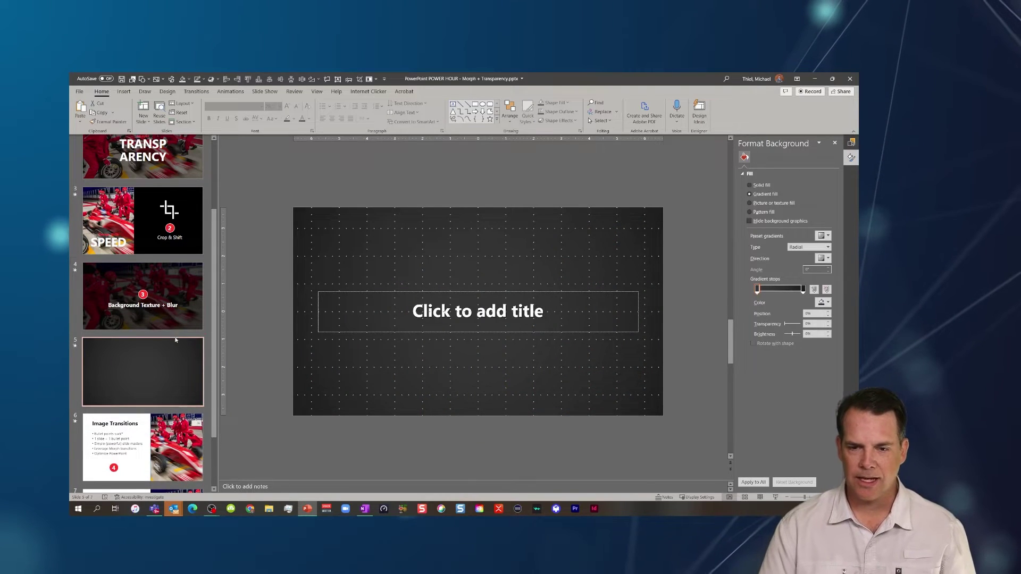
right_click(161, 367)
mouse_move(189, 296)
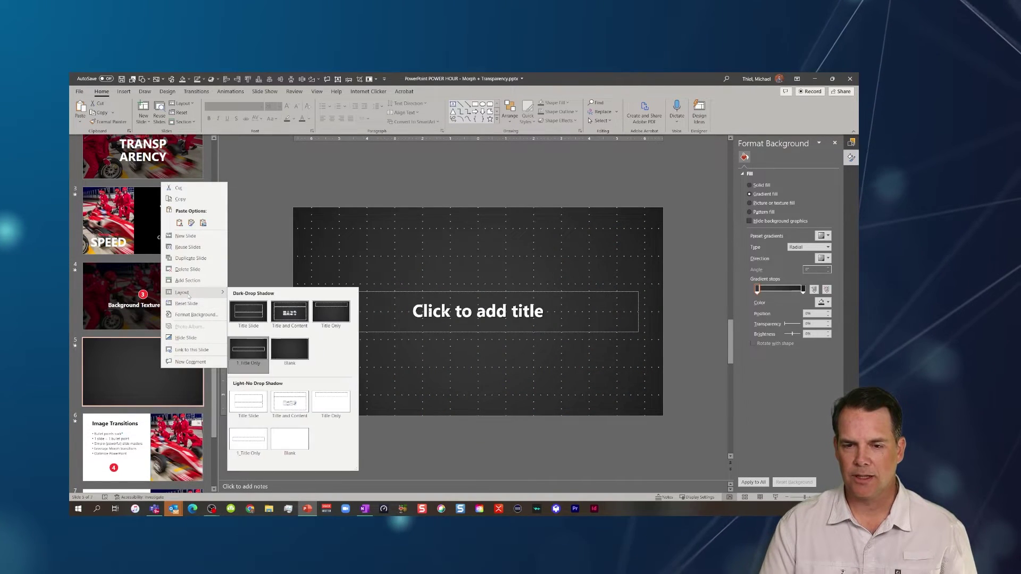
left_click(293, 402)
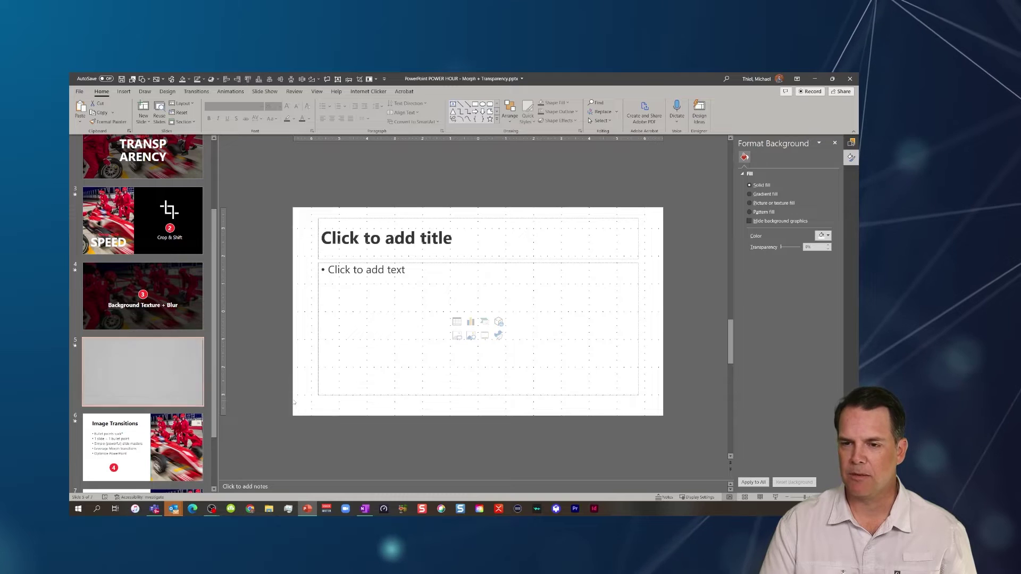
Copy the blurred race photo from slide 4 and paste it onto the new slide 5.
left_click(175, 320)
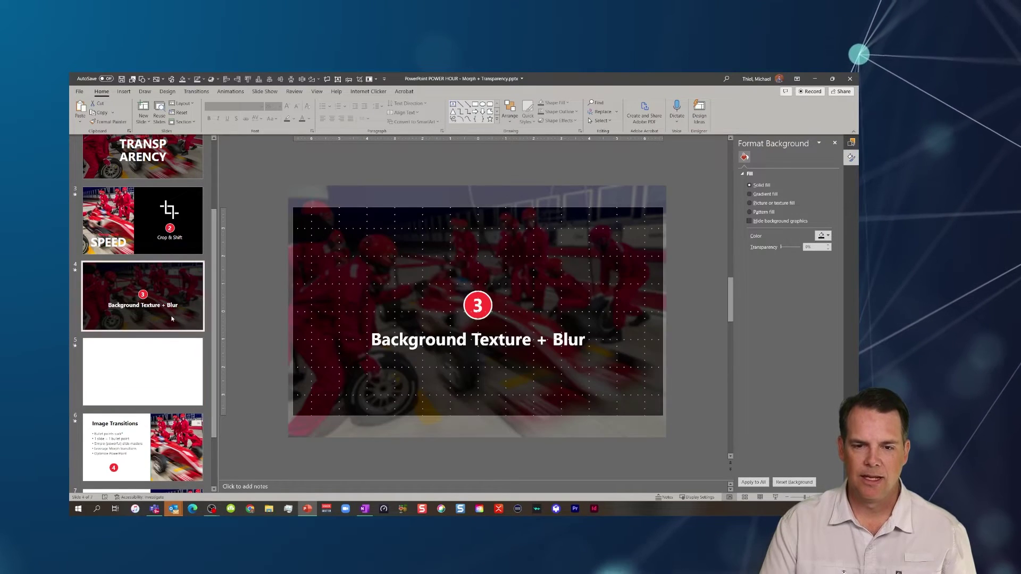
left_click(363, 205)
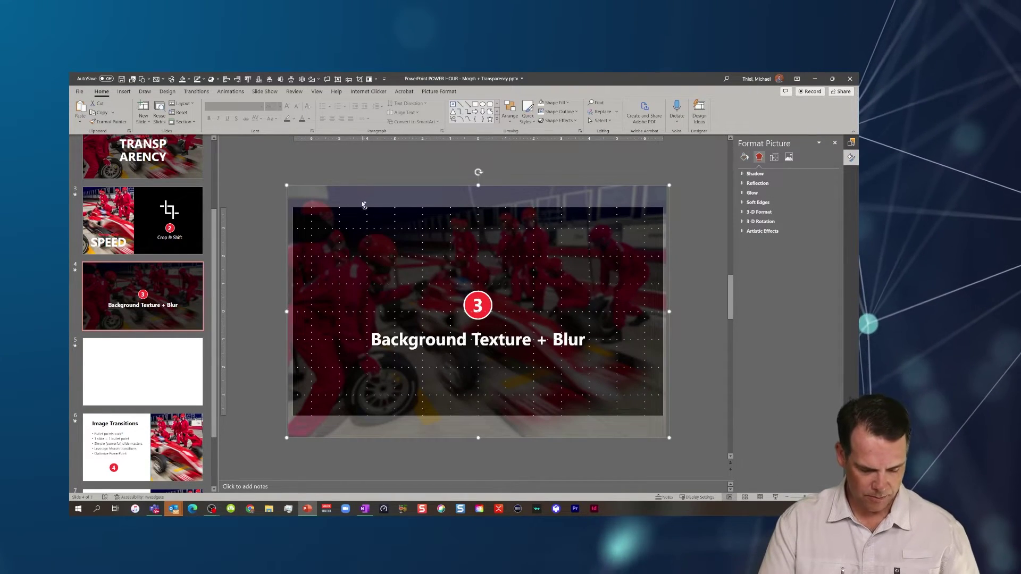
key("ctrl+c")
left_click(180, 392)
key("ctrl+v")
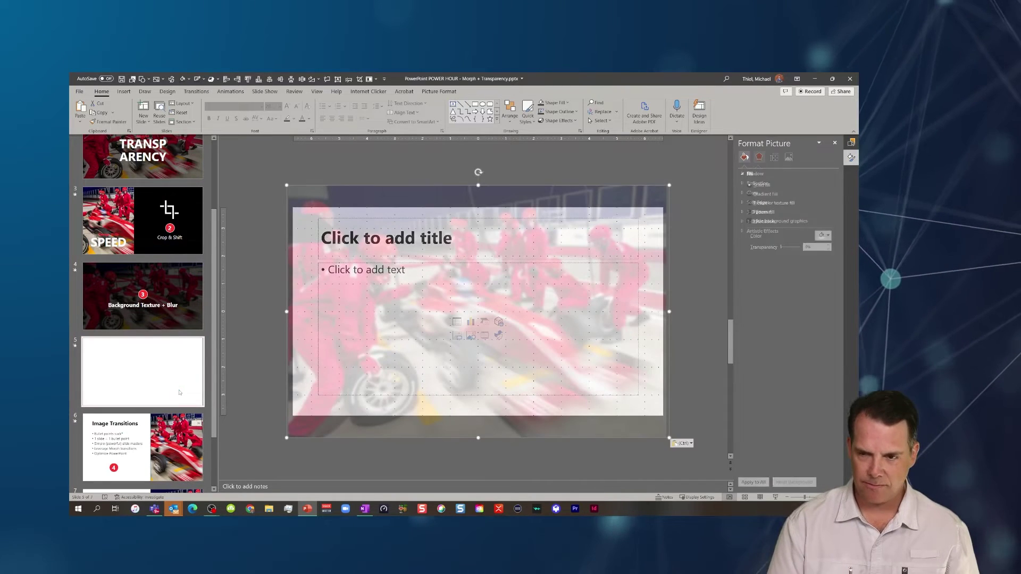
Send the photo behind the placeholders, remove its artistic effect, and set transparency to 0%.
left_click(835, 143)
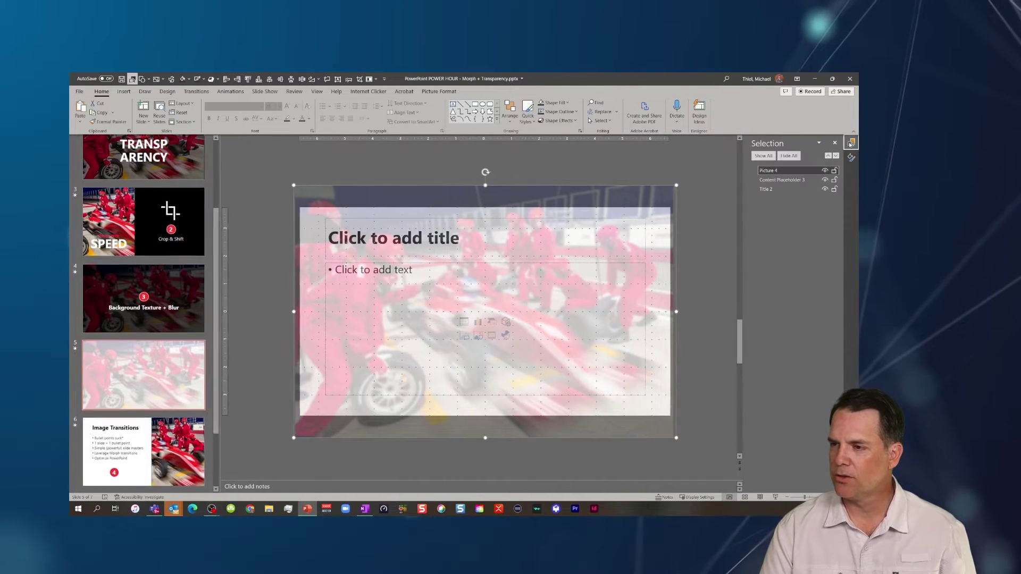
left_click_drag(805, 173, 803, 194)
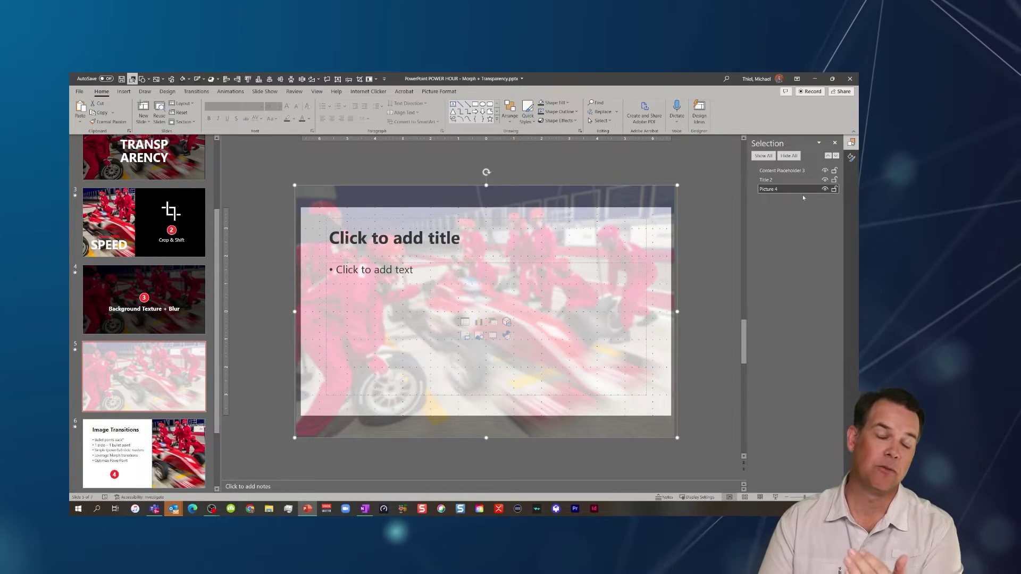
left_click(419, 197)
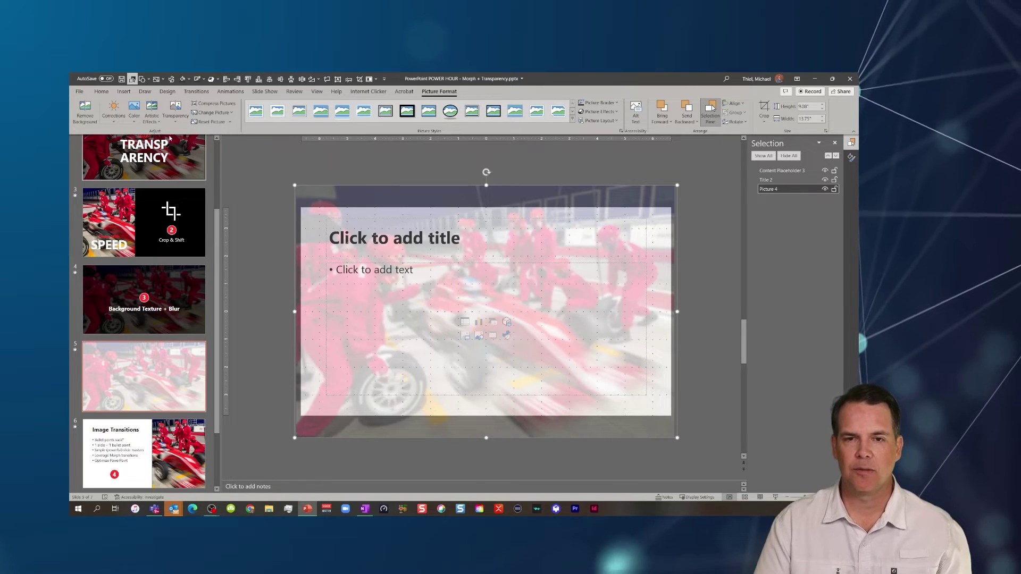
left_click(152, 114)
left_click(159, 143)
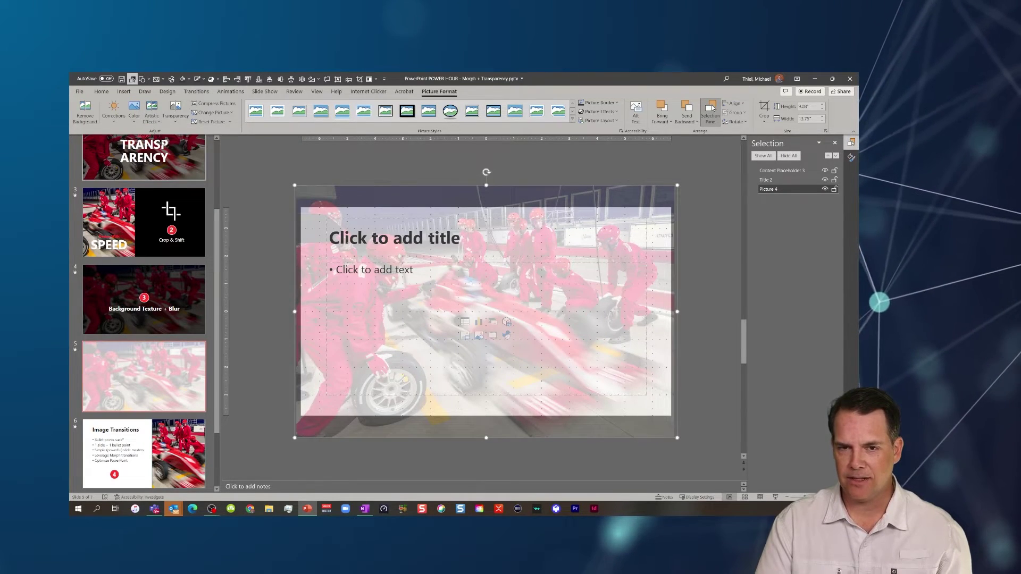
left_click(175, 112)
left_click(181, 141)
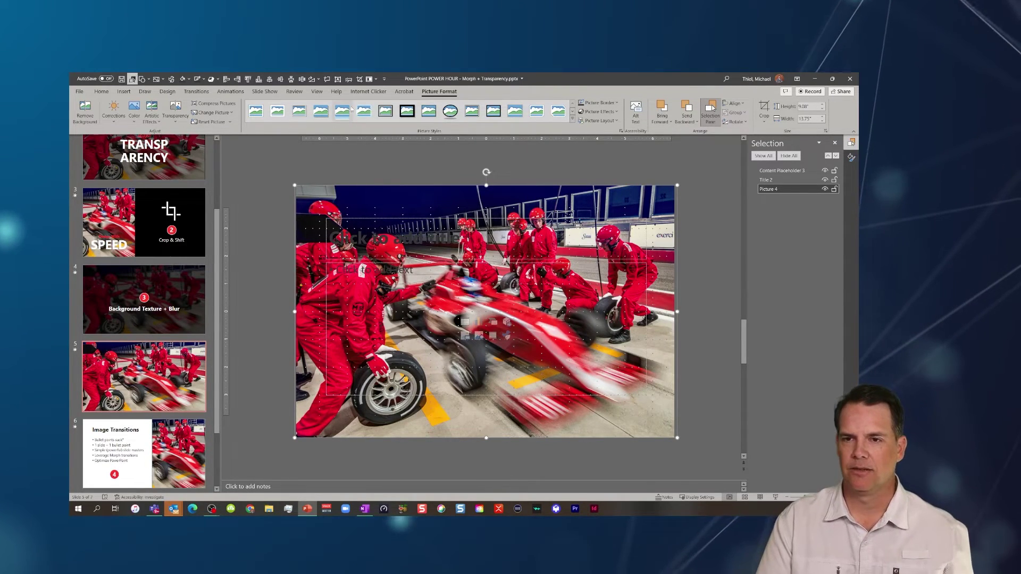
Crop off the photo's right side, fit it to slide height, and align it right.
left_click(360, 80)
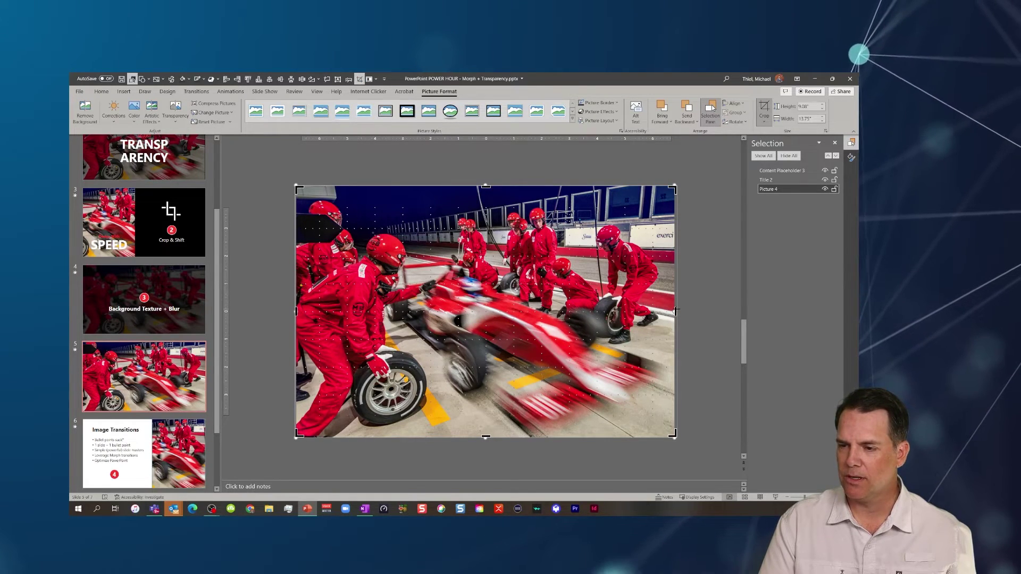
left_click_drag(676, 311, 429, 314)
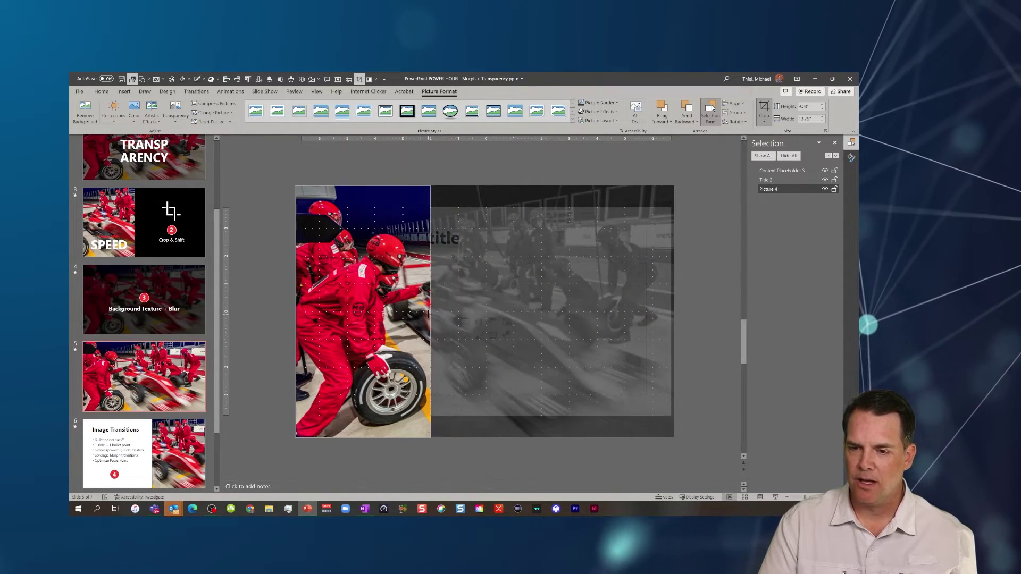
left_click(263, 318)
left_click(316, 305)
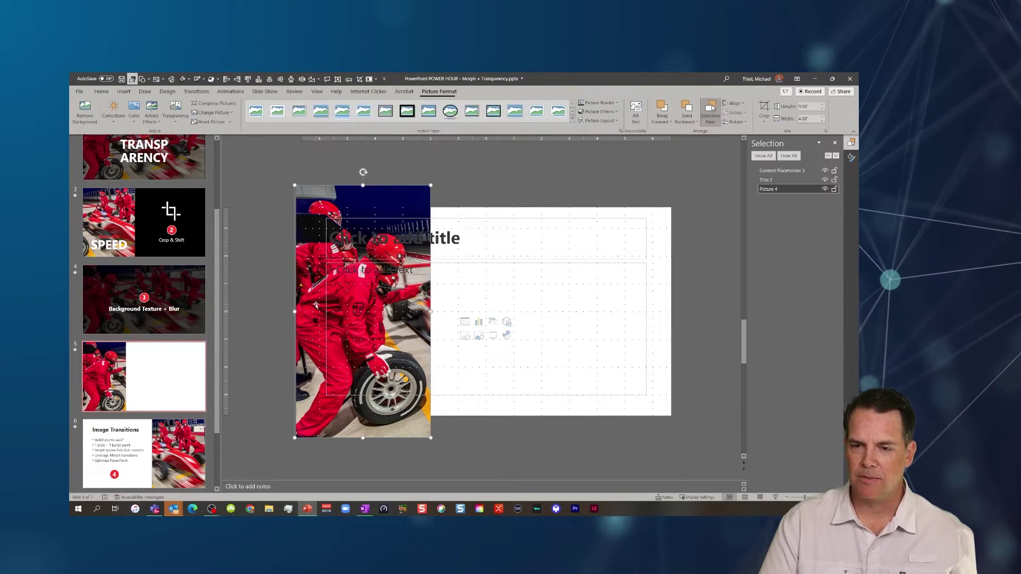
key("alt+4")
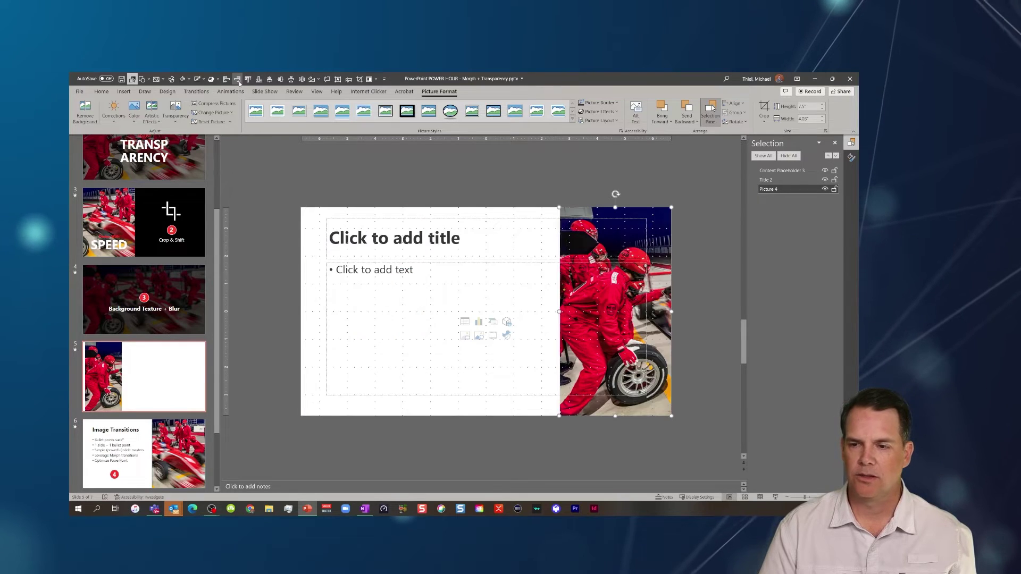
key("alt+5")
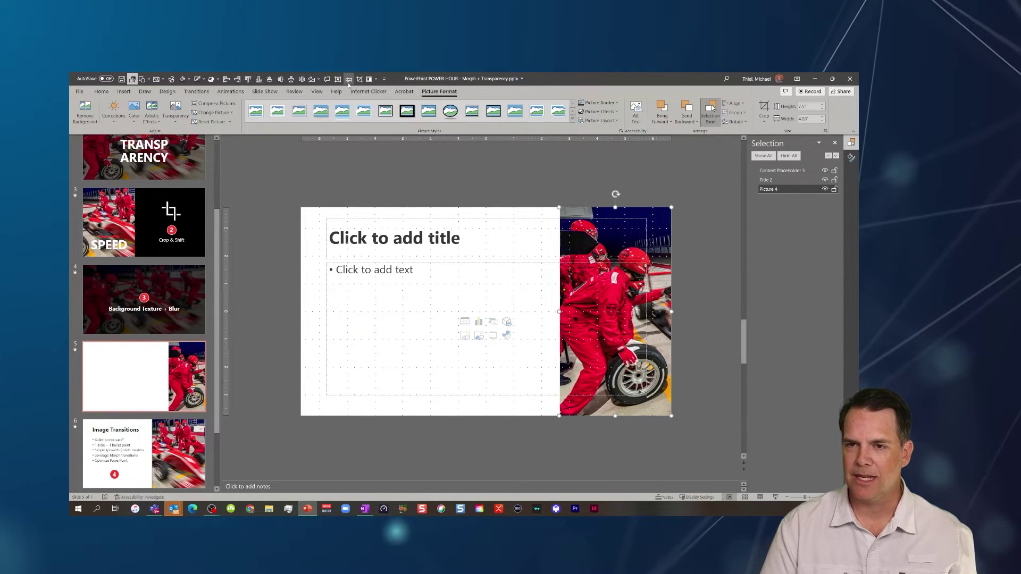
Re-crop the photo's left edge and narrow the title and content placeholders beside it.
key("alt+0")
key("c")
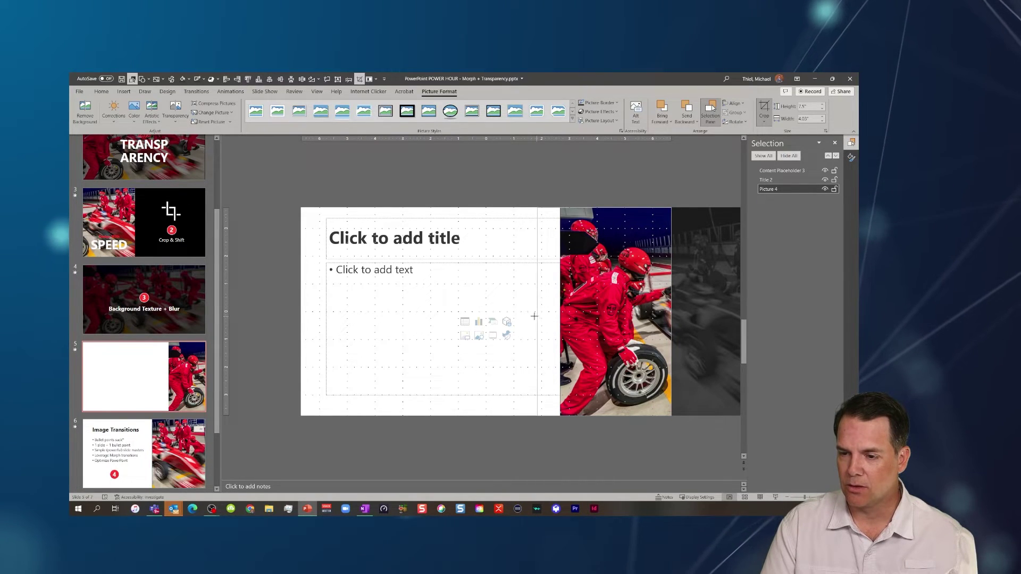
left_click_drag(526, 316, 535, 318)
left_click(570, 170)
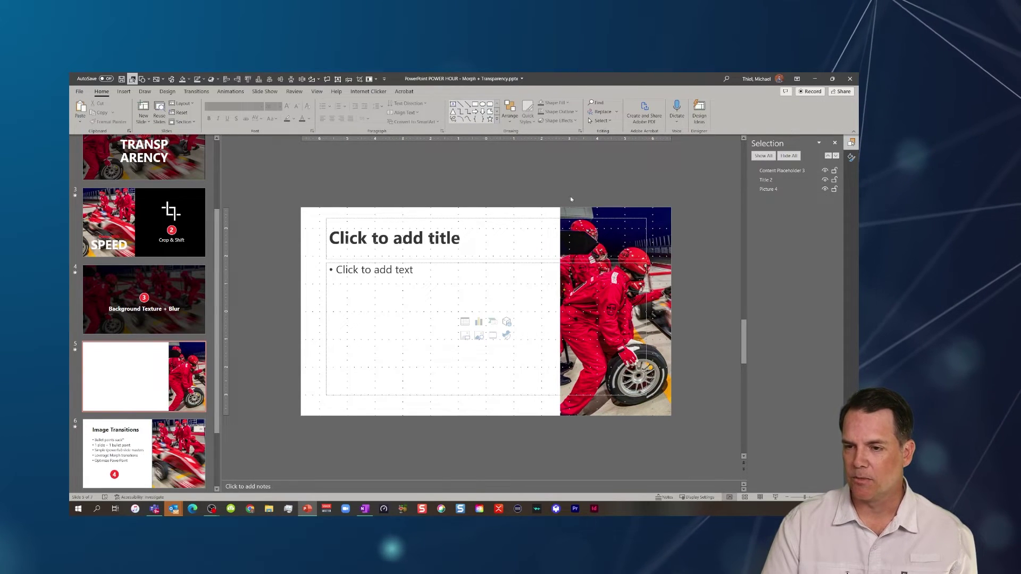
left_click(386, 250)
left_click(383, 274, "shift")
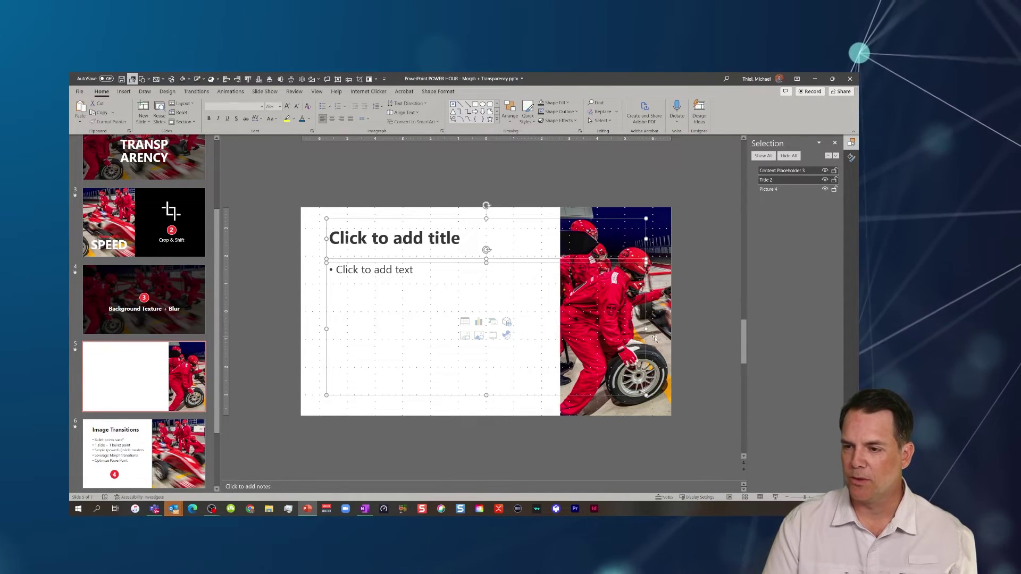
left_click_drag(598, 325, 548, 327)
left_click(263, 404)
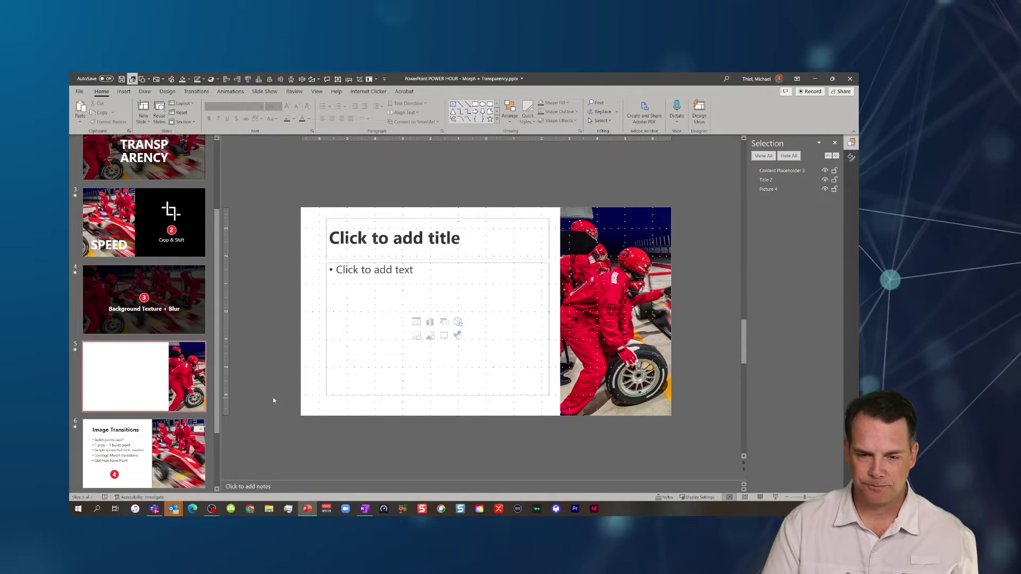
Delete the extra white practice slide so the deck is back to six slides.
left_click(152, 289)
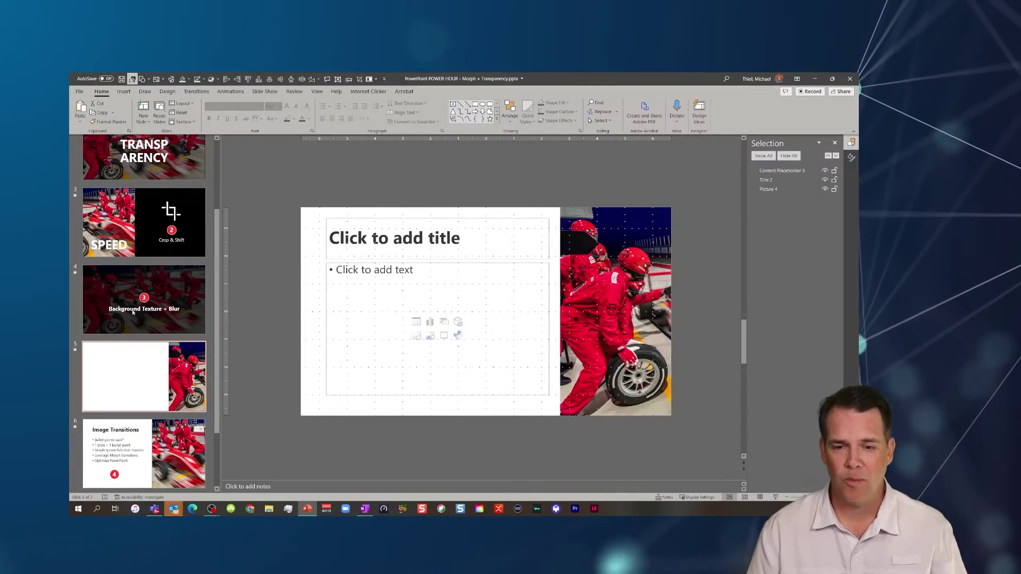
key("Delete")
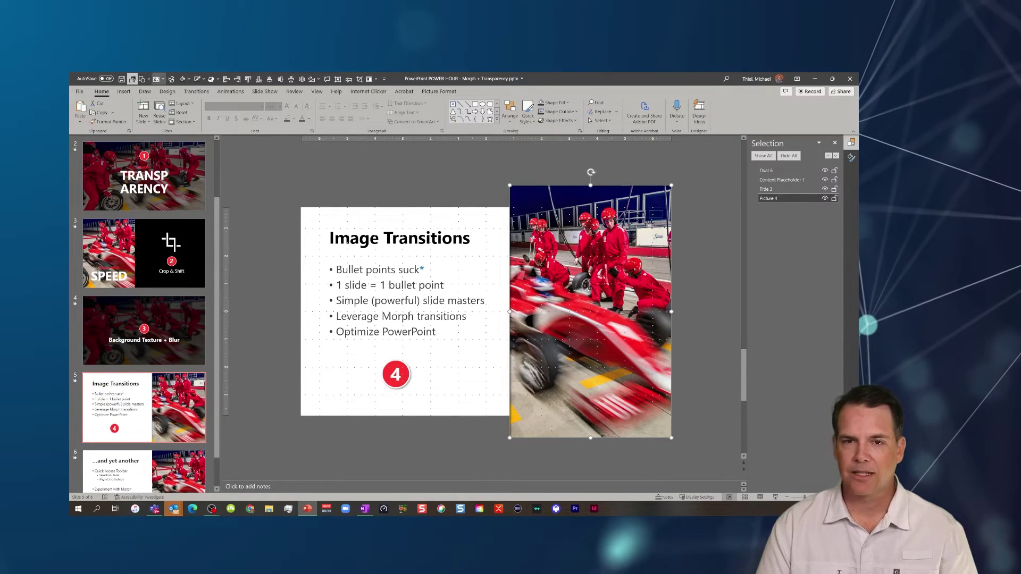
Remove the race photo's outline and give it the first Inner shadow preset.
left_click(204, 80)
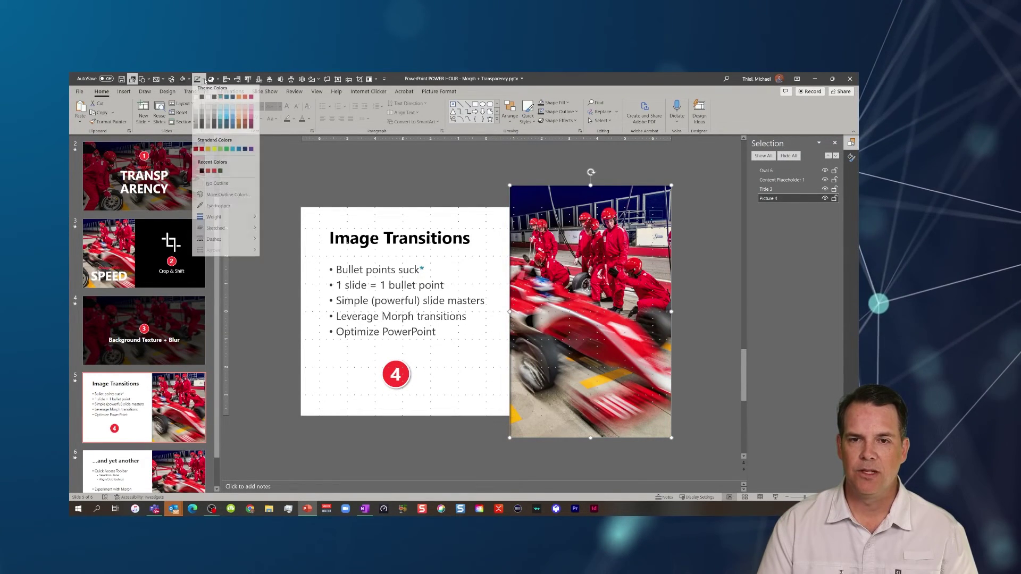
left_click(217, 183)
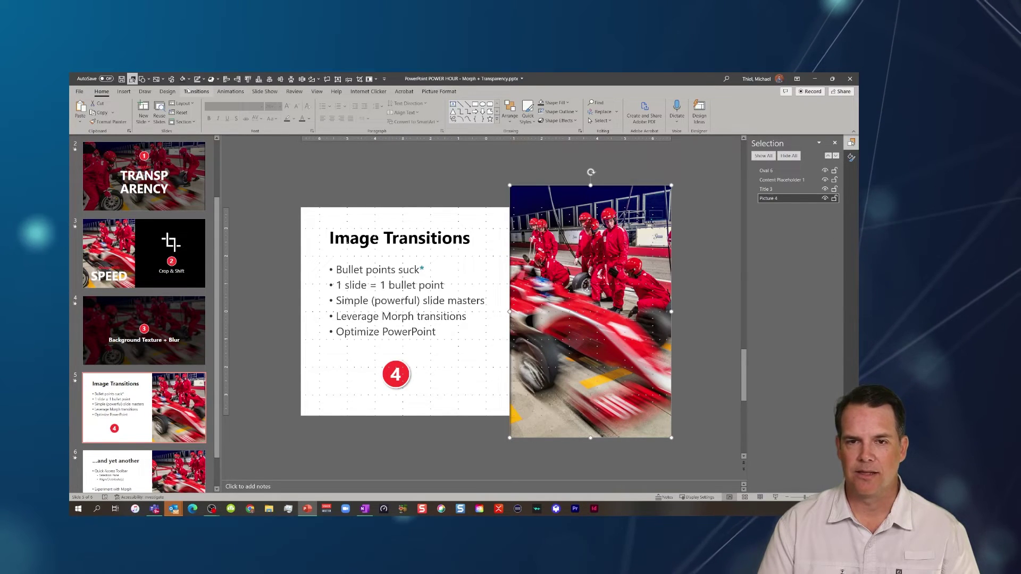
left_click(212, 79)
mouse_move(233, 111)
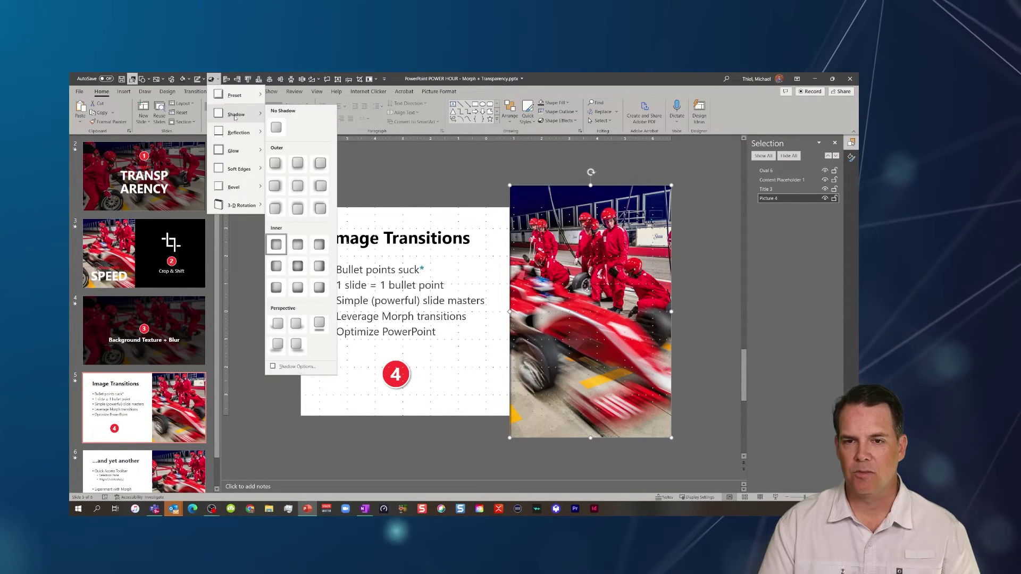
left_click(277, 244)
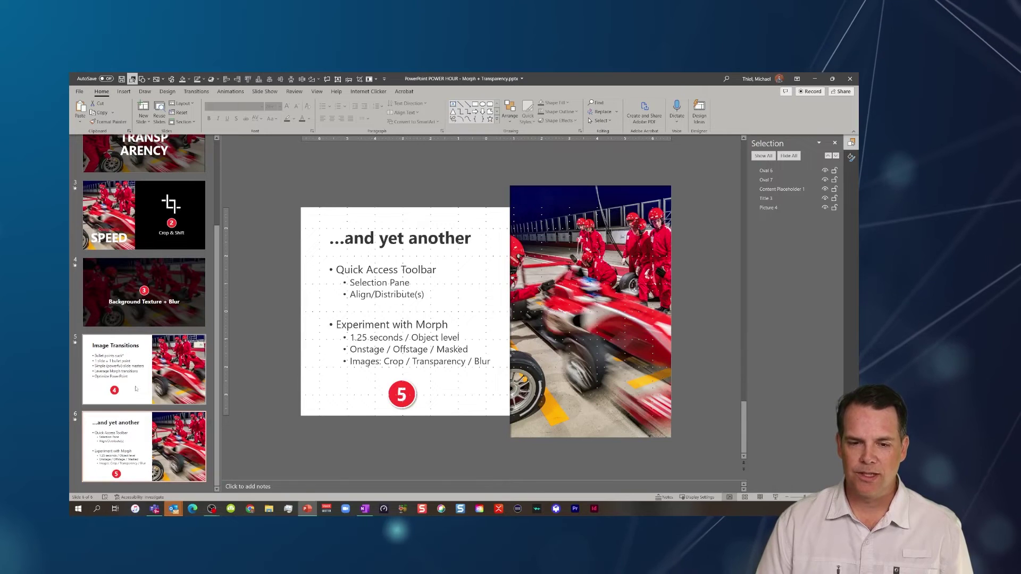
Recrop the slide 6 race photo, shifting which part of the image shows.
left_click(576, 282)
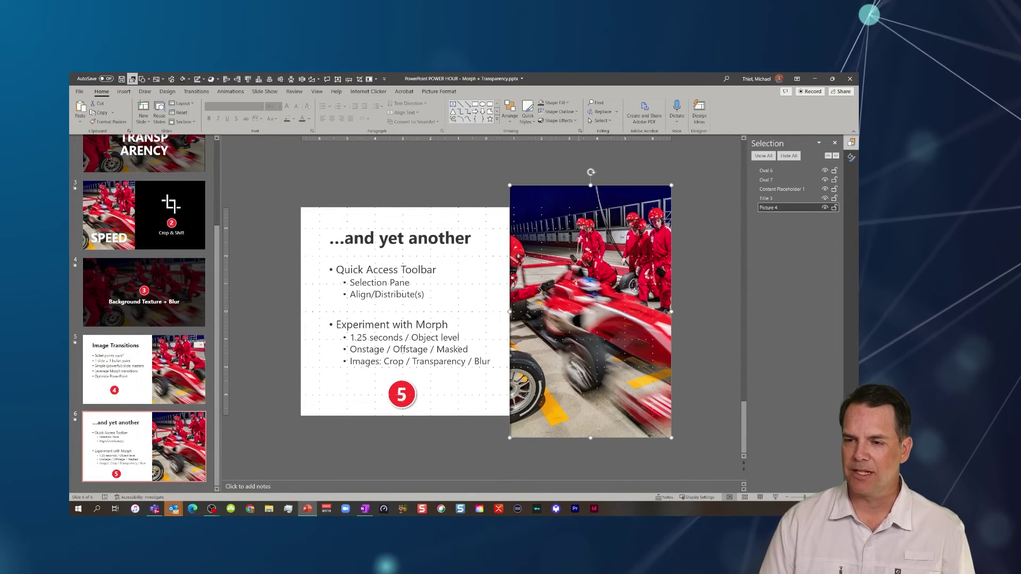
left_click(360, 79)
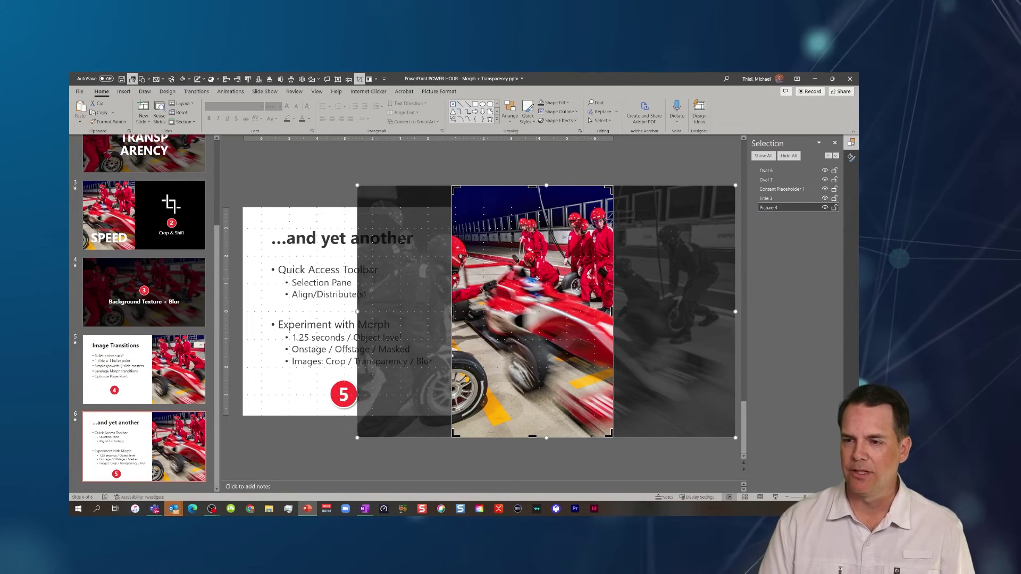
left_click_drag(532, 312, 496, 292)
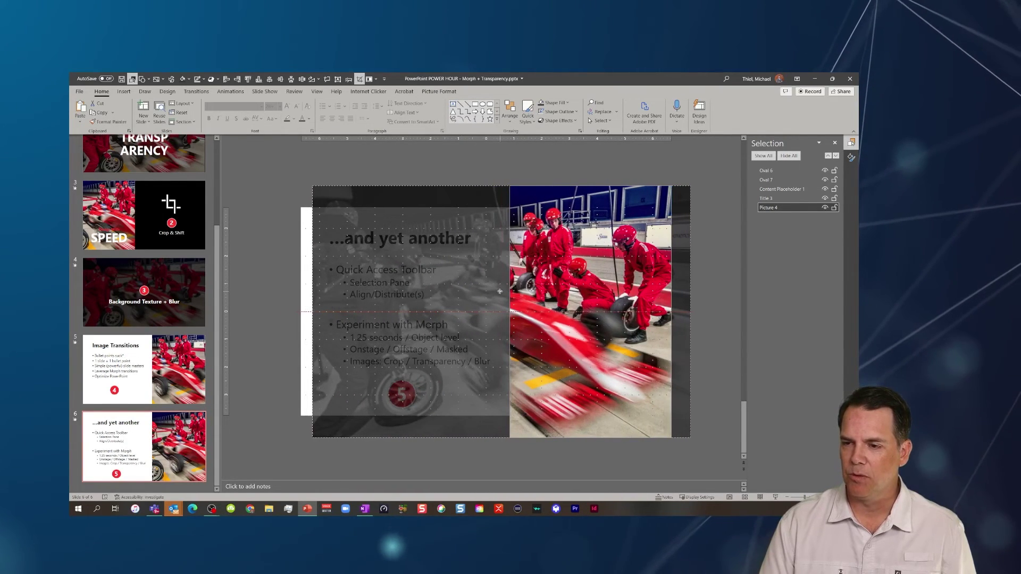
left_click(256, 358)
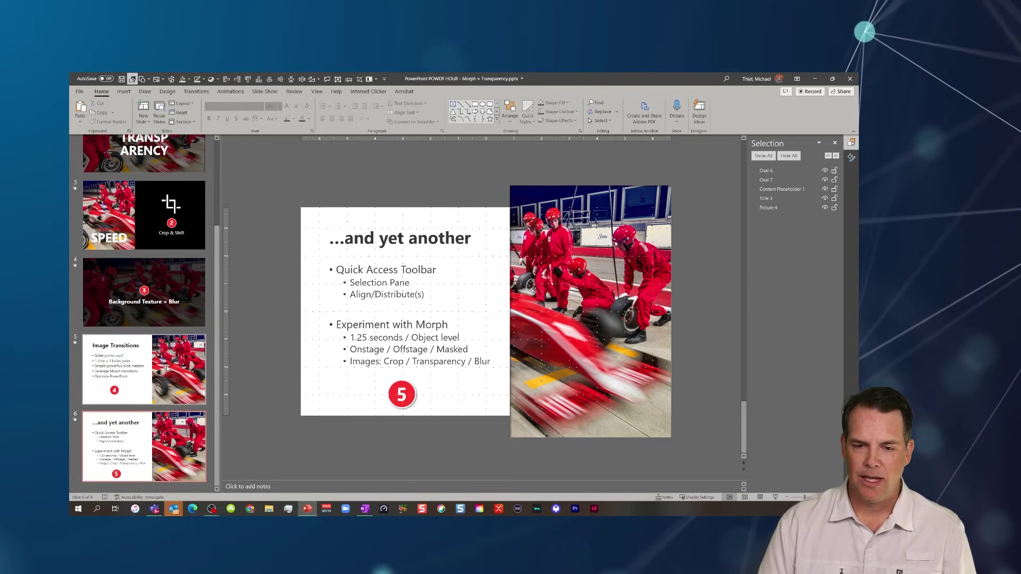
Recrop the photo again so it frames the crew at the front tyre.
left_click(562, 319)
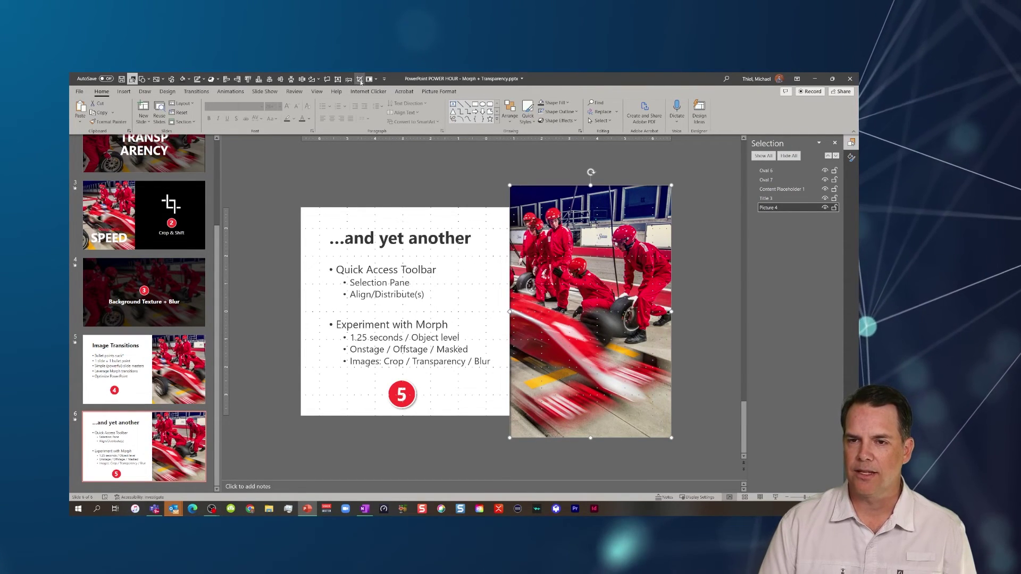
key("alt+0")
key("c")
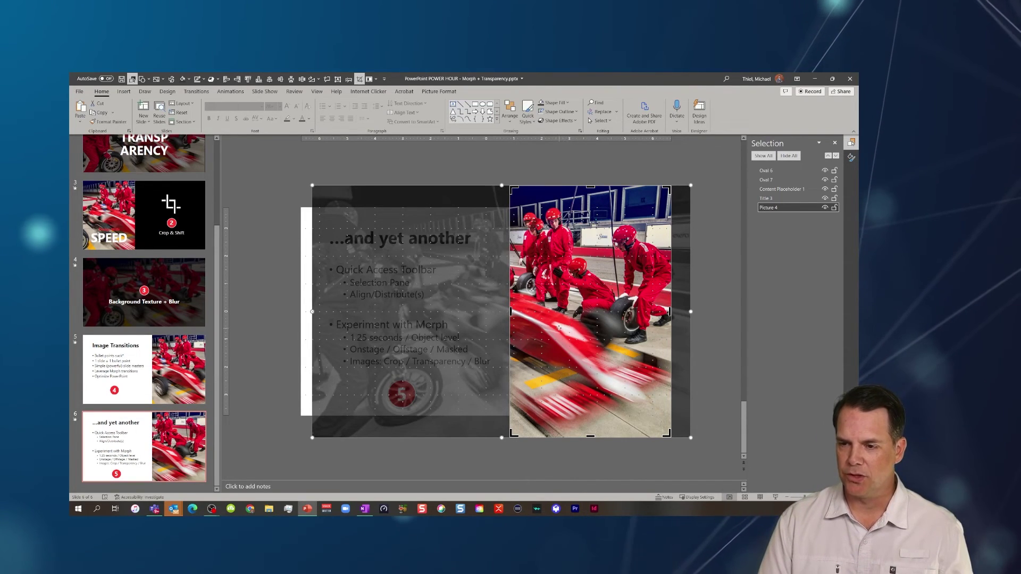
left_click_drag(572, 321, 710, 322)
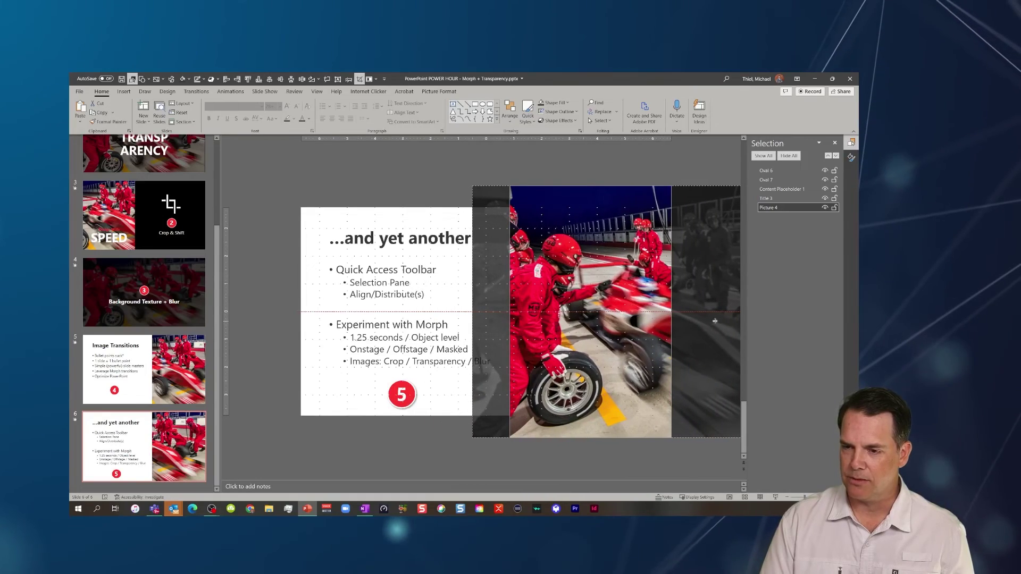
left_click(324, 175)
left_click(168, 362)
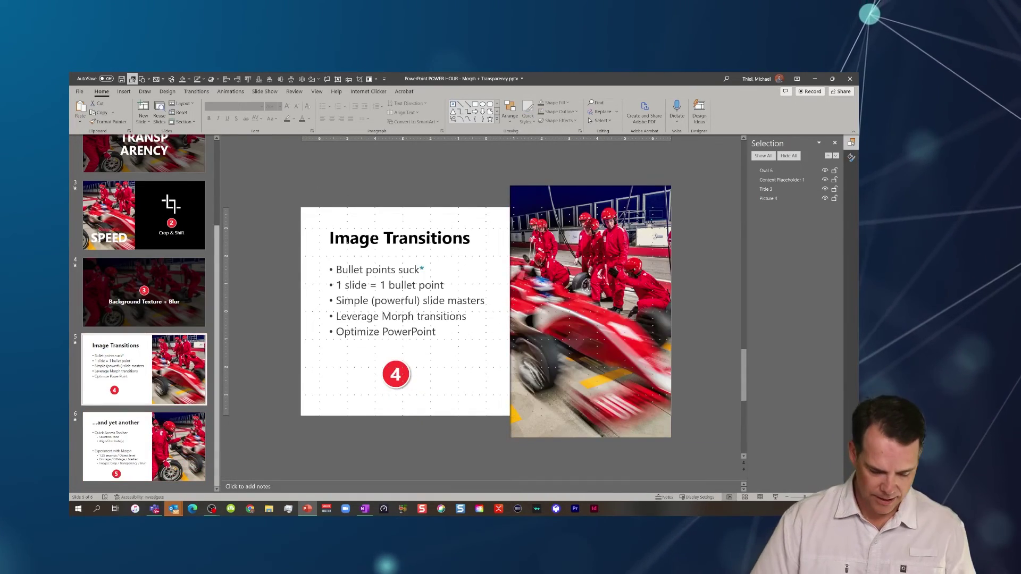